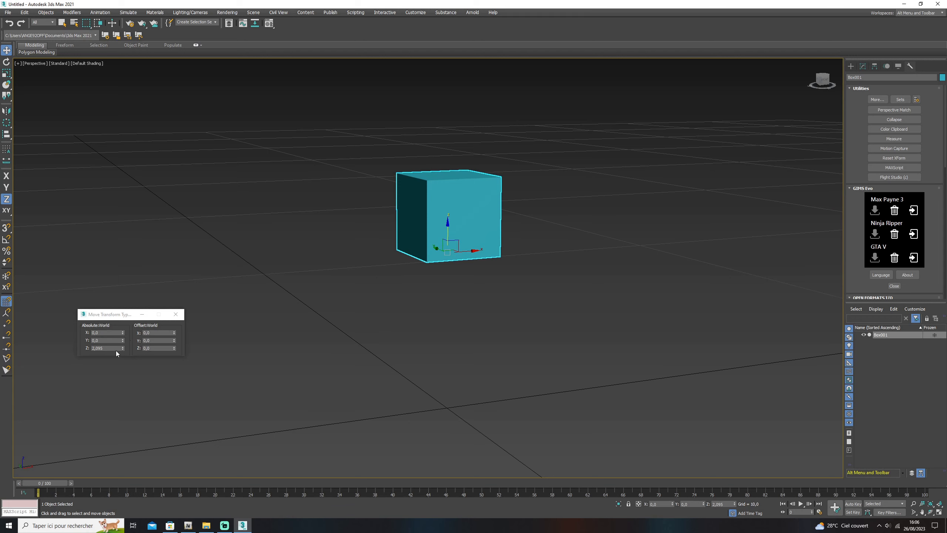
- Set the selected box's absolute Z position to 0
type("0")
key("Return")
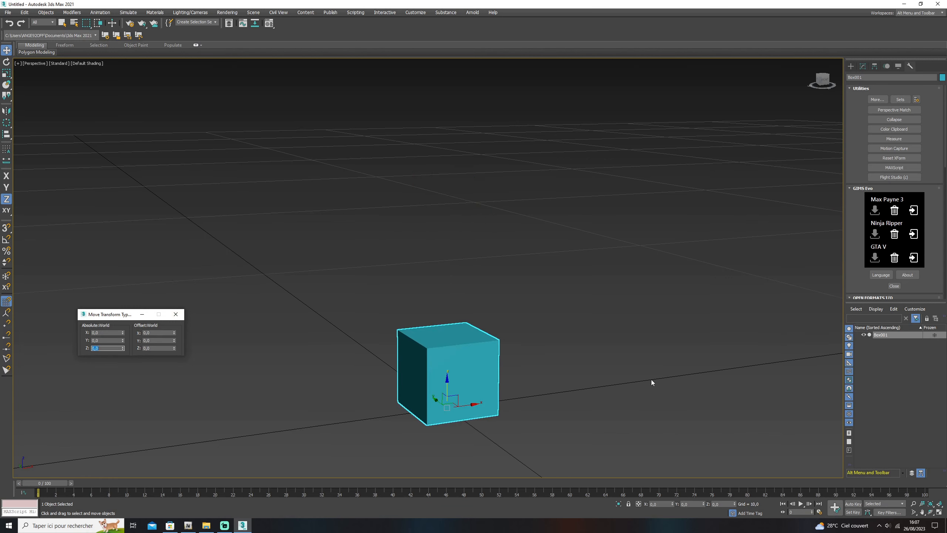
scroll(570, 465, "down", 3)
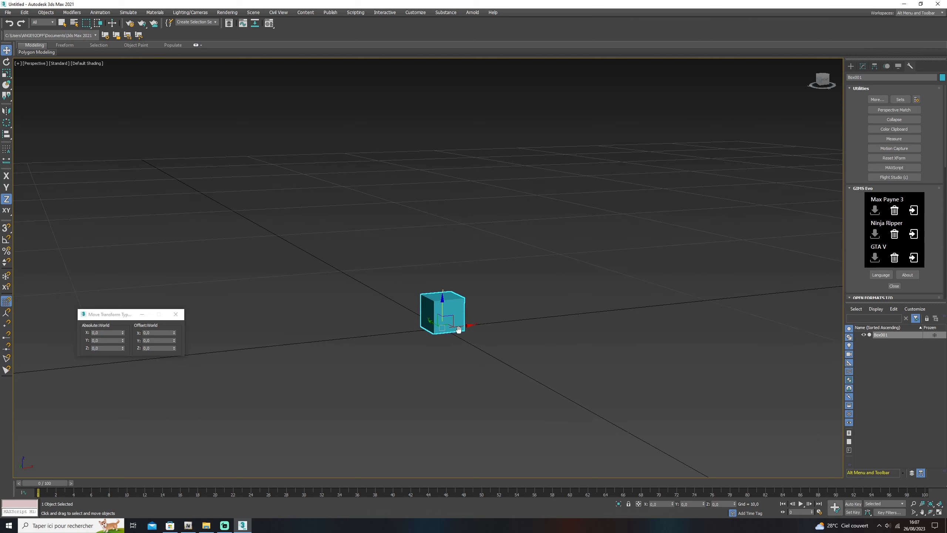
scroll(402, 306, "up", 2)
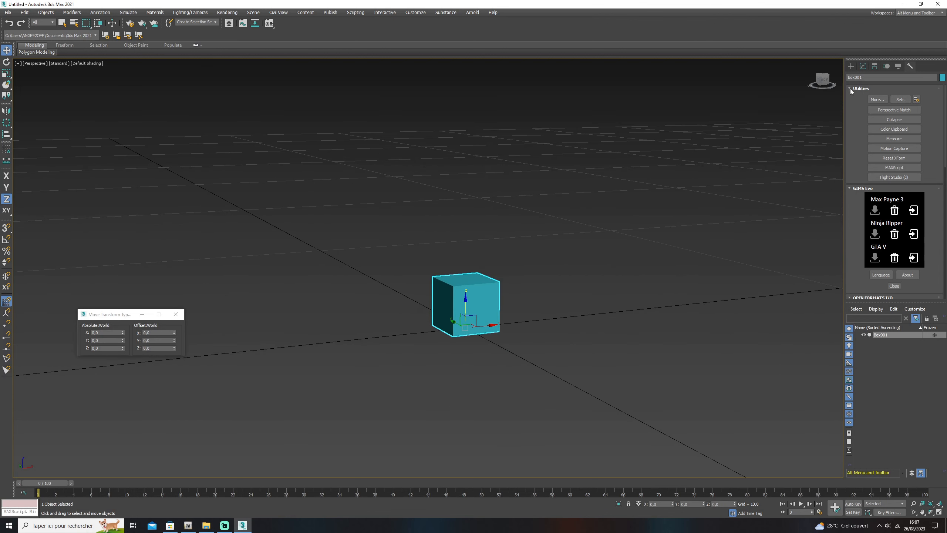
- Open the GIMS Evo GTA V tool window
left_click(823, 76)
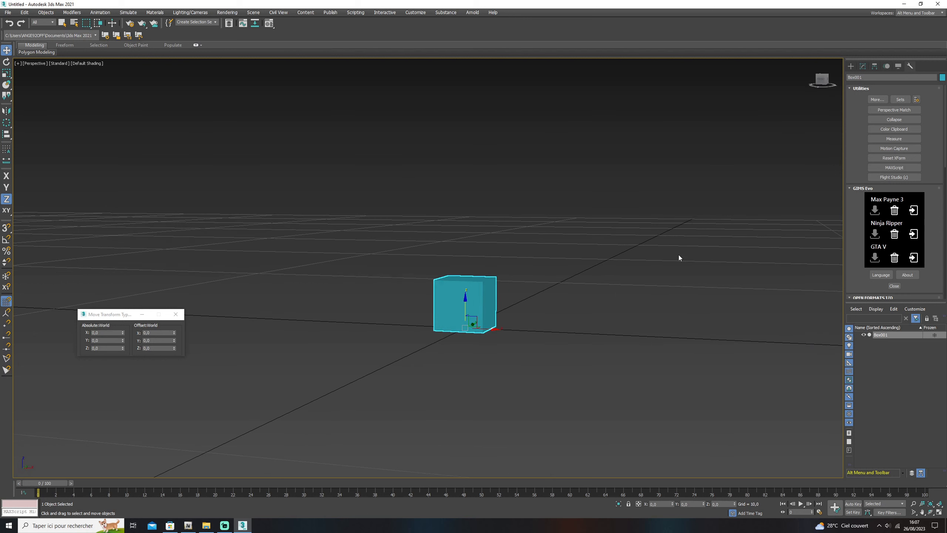
left_click(851, 67)
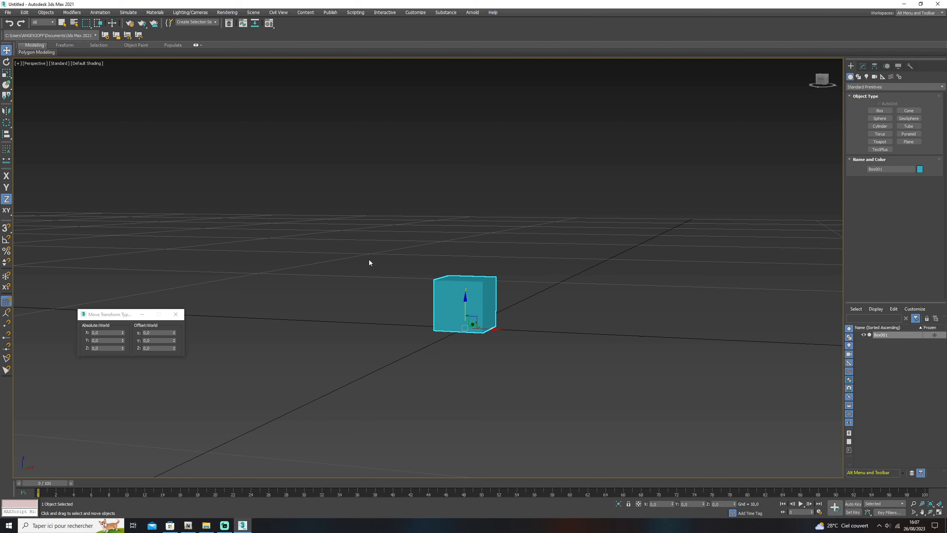
left_click(910, 66)
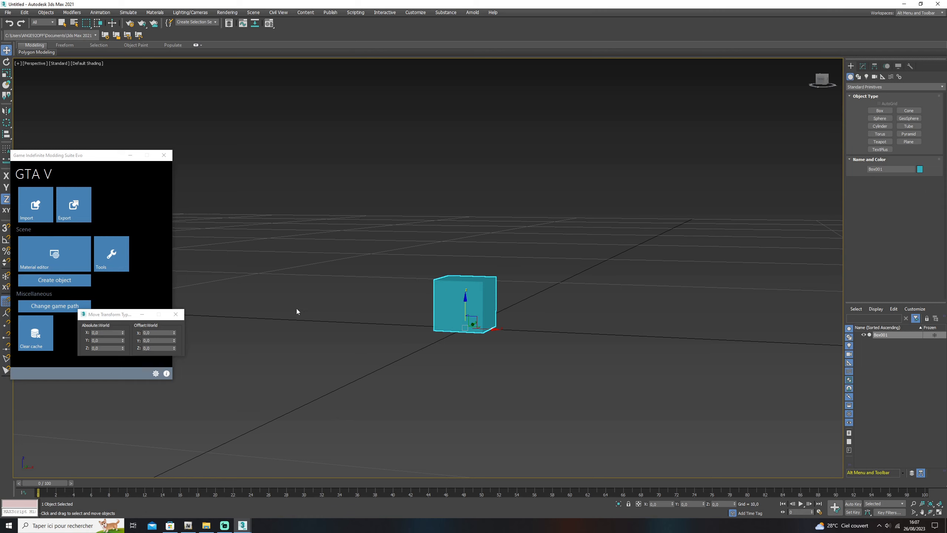
- Create a GIMS GTA V Model helper placed at the box's location
left_click(66, 279)
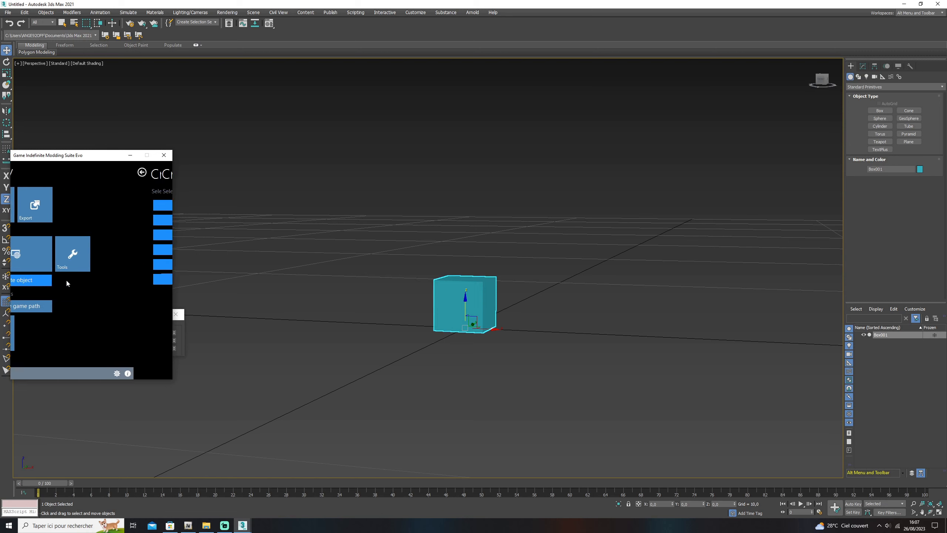
left_click(69, 249)
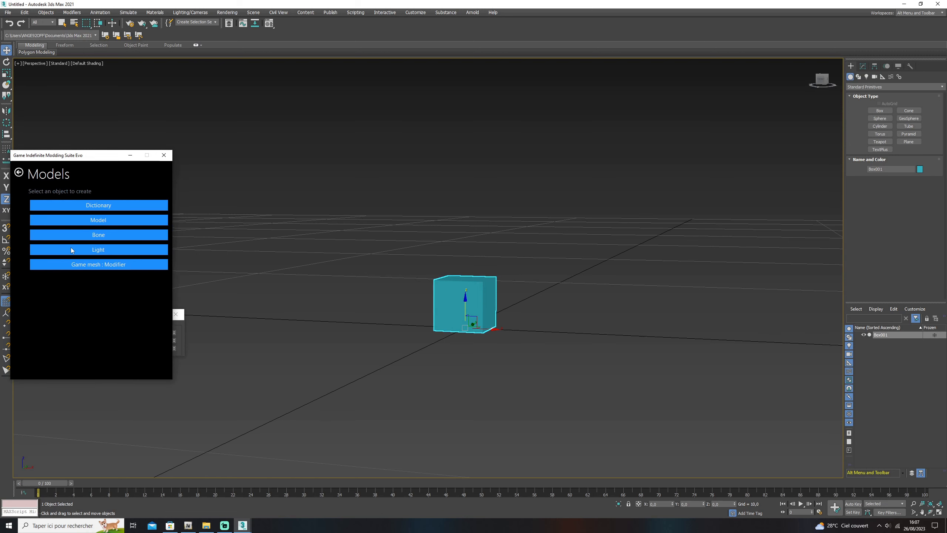
left_click(84, 222)
left_click(463, 321)
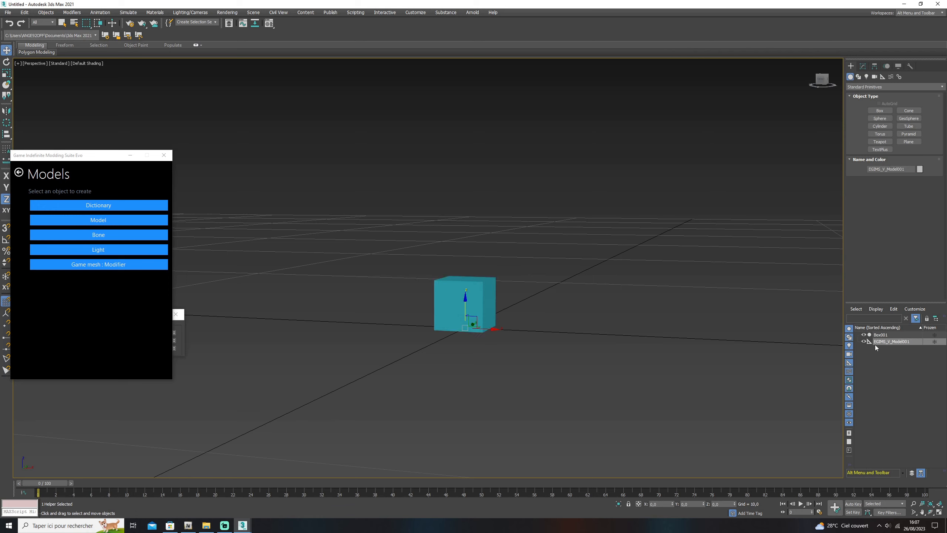
- Parent the box under the new model helper and rename the helper tuto_3d
left_click_drag(881, 335, 893, 343)
left_click(909, 335)
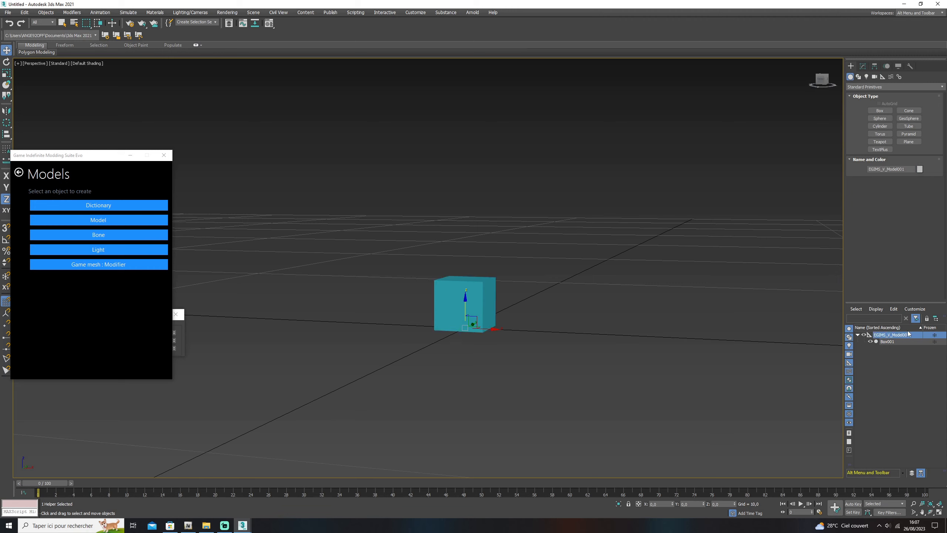
right_click(878, 336)
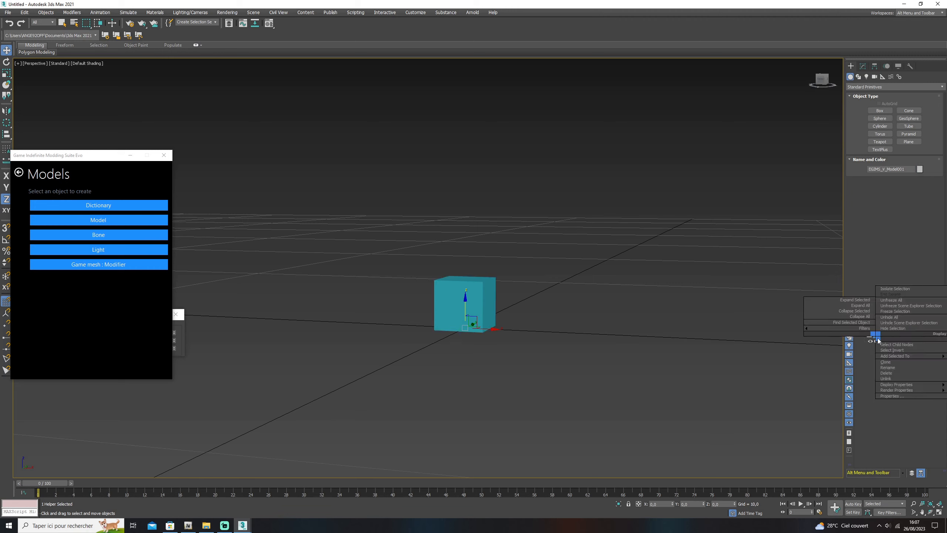
left_click(895, 366)
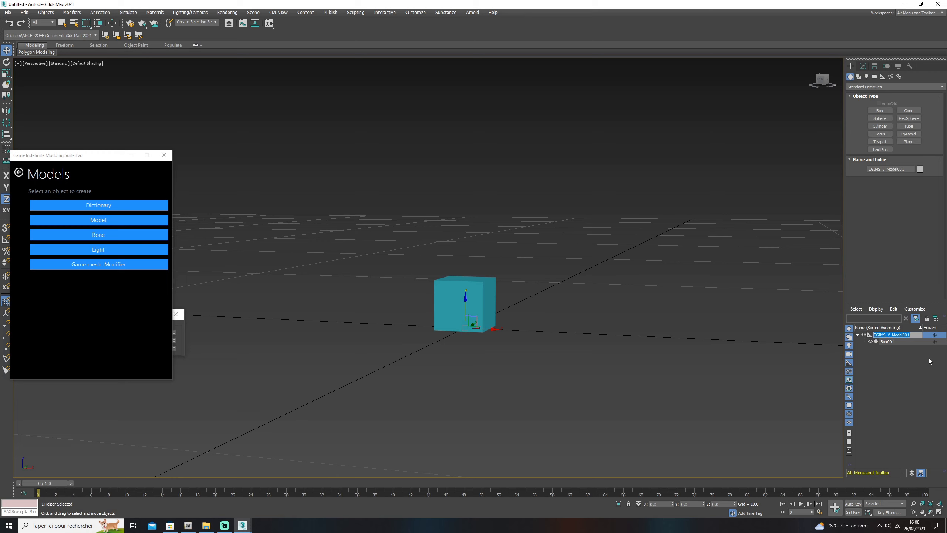
type("b")
type("uto_3d")
key("Return")
- Rename the box tuto_3D_high
left_click(895, 342)
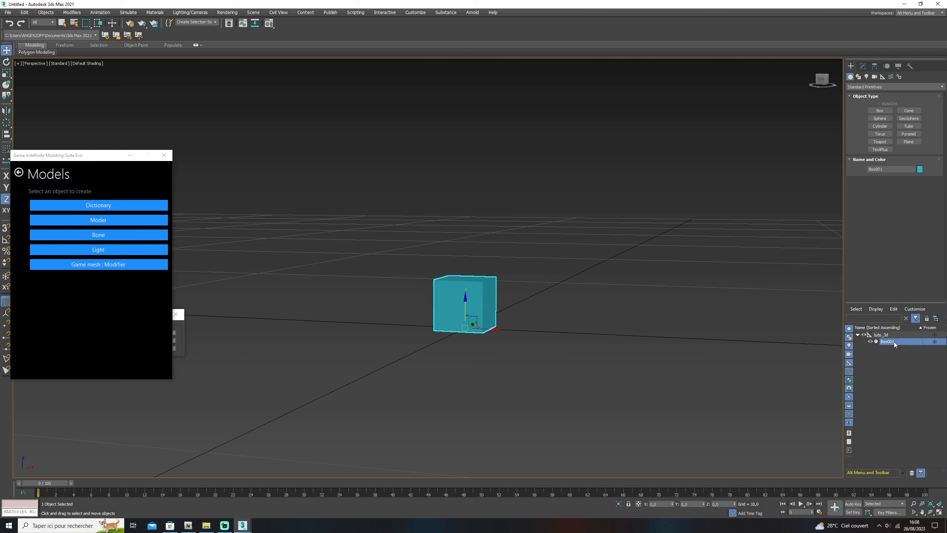
left_click(894, 342)
type("box")
key("BackSpace")
key("BackSpace")
key("BackSpace")
key("BackSpace")
key("BackSpace")
key("BackSpace")
key("Return")
- Convert the tuto_3D_high box to an Editable Mesh
left_click(863, 66)
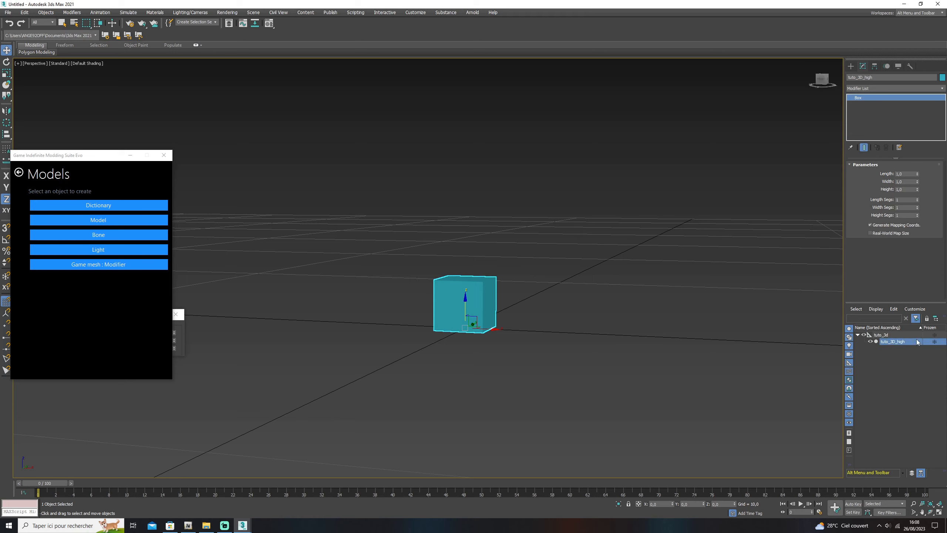
left_click(737, 329)
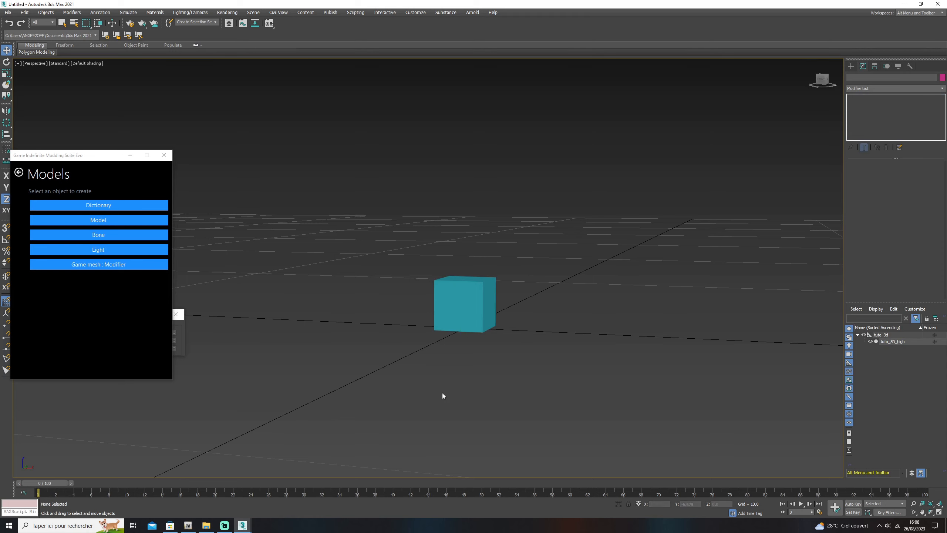
left_click(471, 327)
right_click(473, 330)
left_click(485, 381)
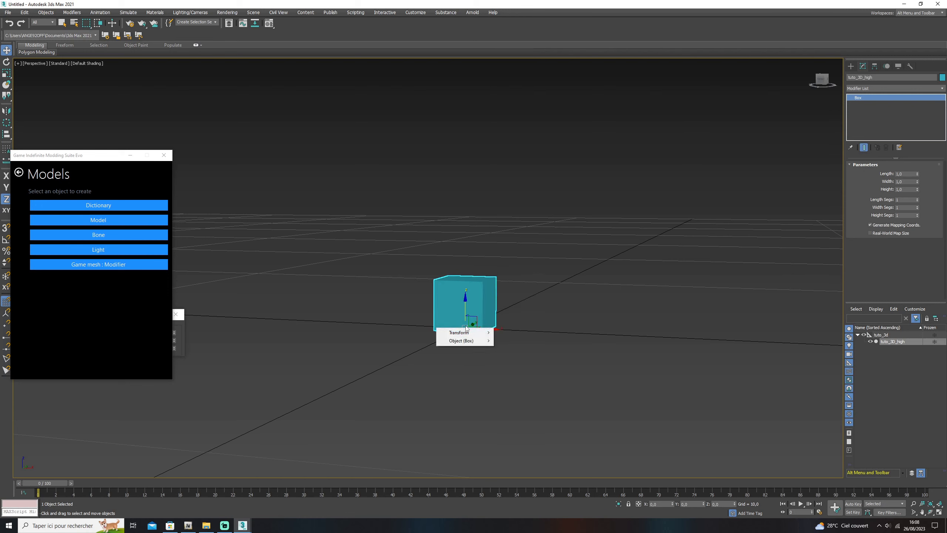
right_click(466, 331)
mouse_move(496, 342)
left_click(537, 342)
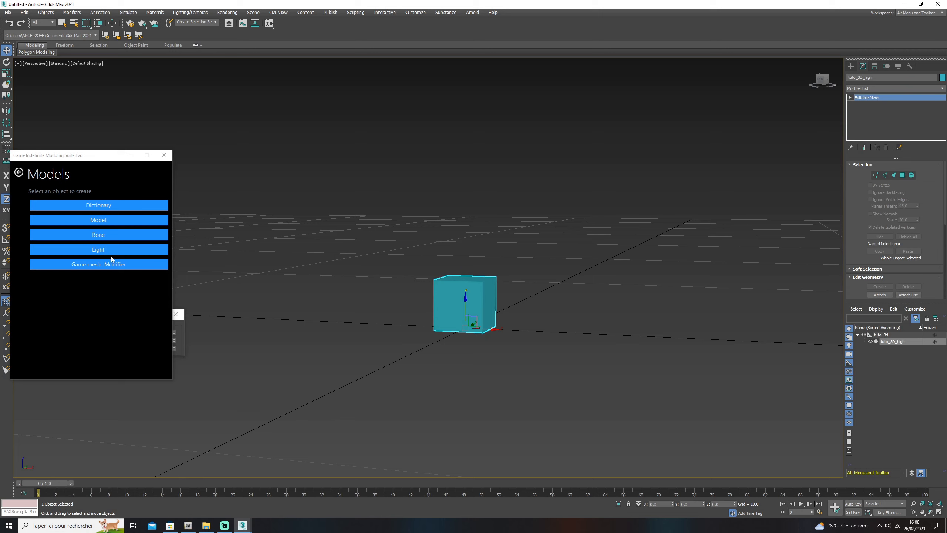
- Apply the GIMS Game mesh modifier to the tuto_3D_high box
left_click_drag(96, 159, 172, 155)
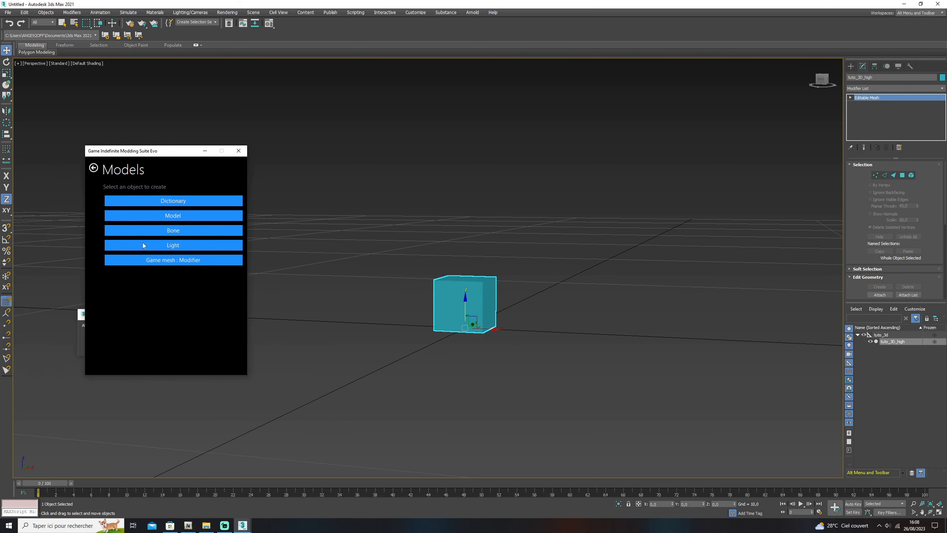
left_click(167, 262)
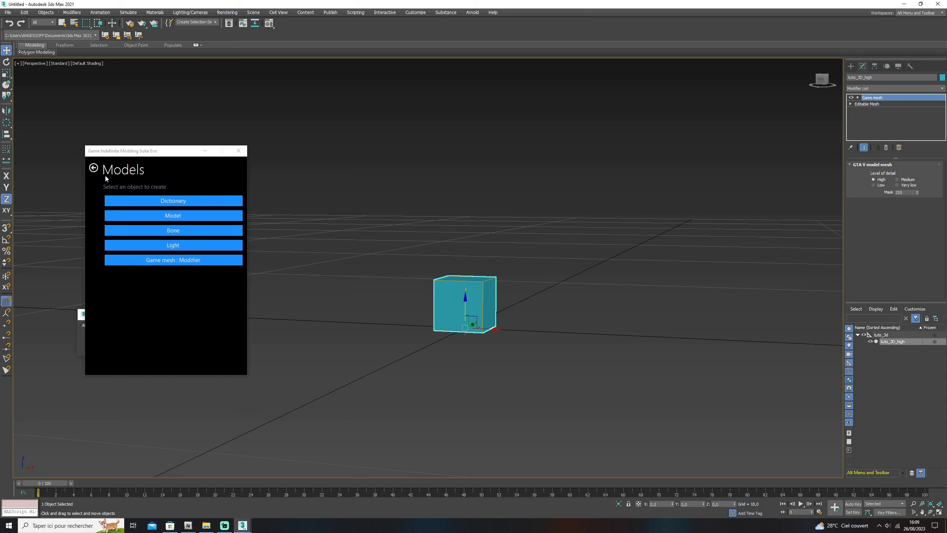
- Create a GIMS Composite collision object placed at the box's position
left_click(93, 168)
left_click(94, 168)
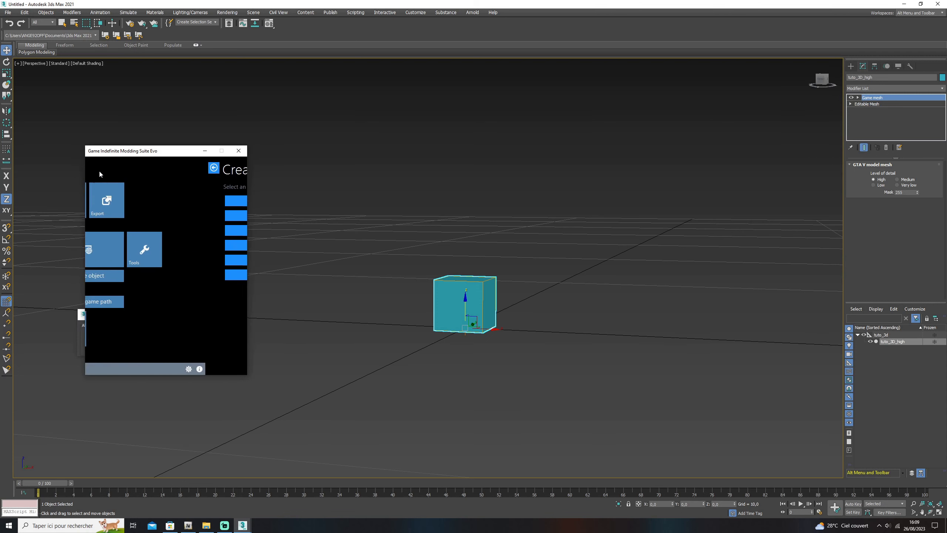
scroll(466, 328, "up", 5)
scroll(477, 305, "down", 3)
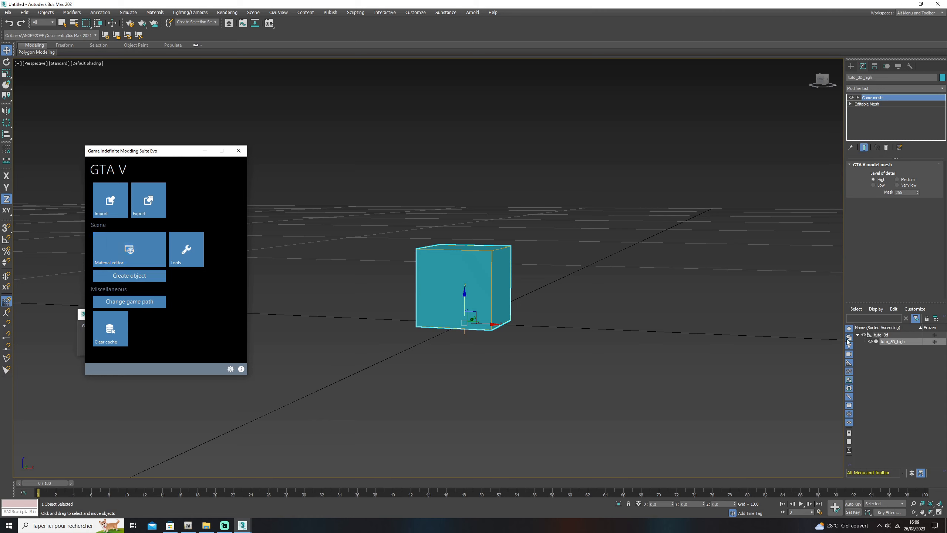
left_click(114, 276)
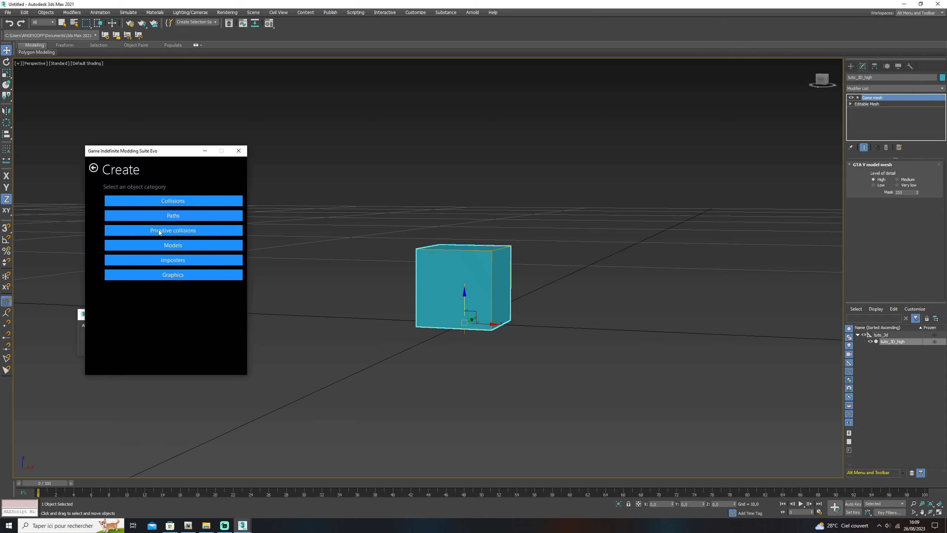
left_click(93, 167)
left_click(149, 278)
left_click(151, 200)
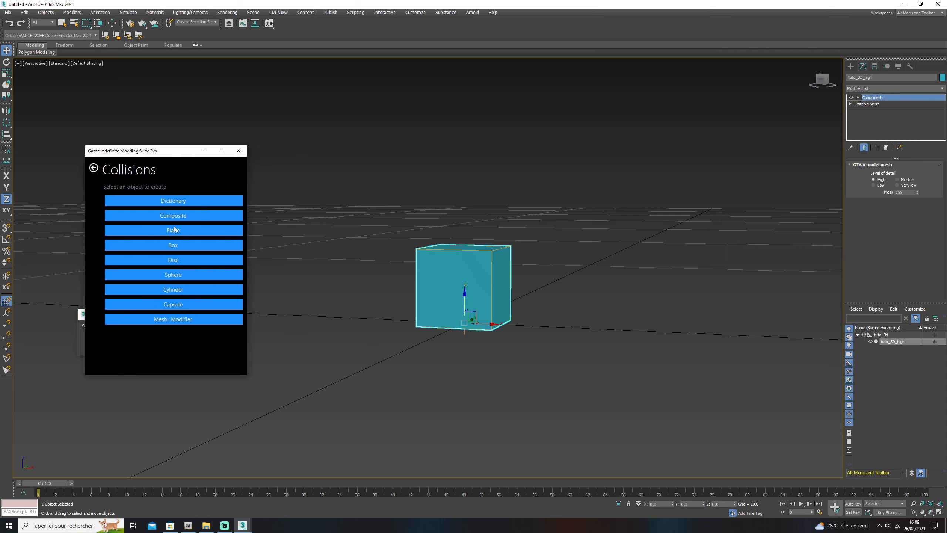
left_click(171, 216)
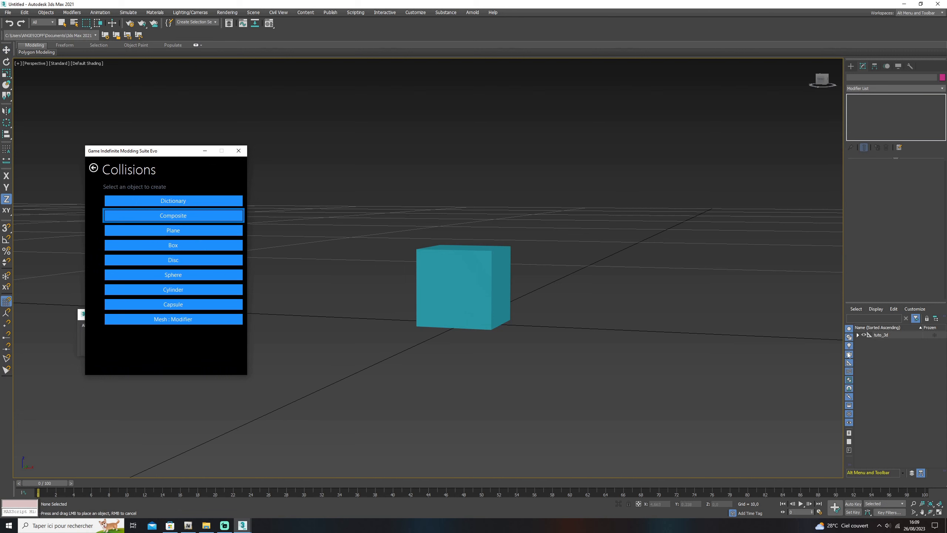
left_click(474, 319)
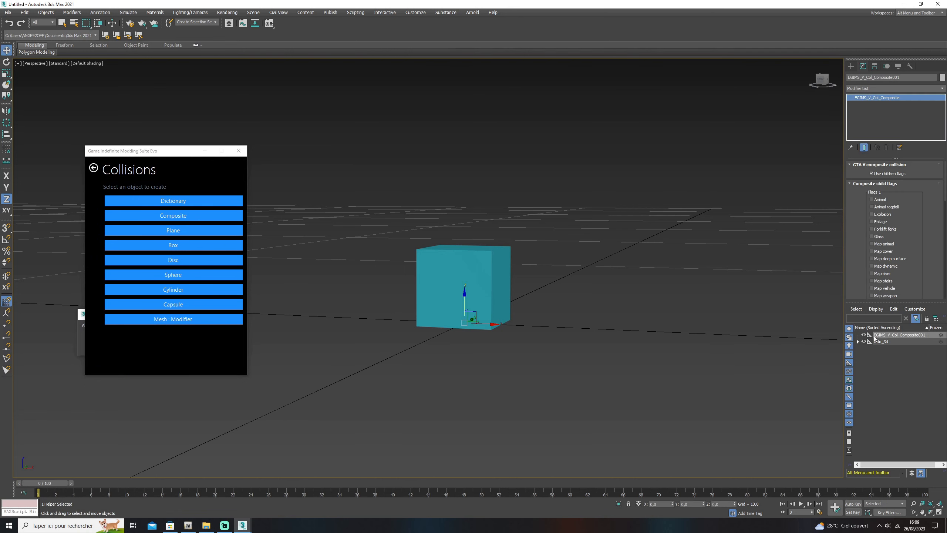
- Link the composite collision under tuto_3d and rename it tuto_3D_composite
left_click_drag(881, 335, 886, 342)
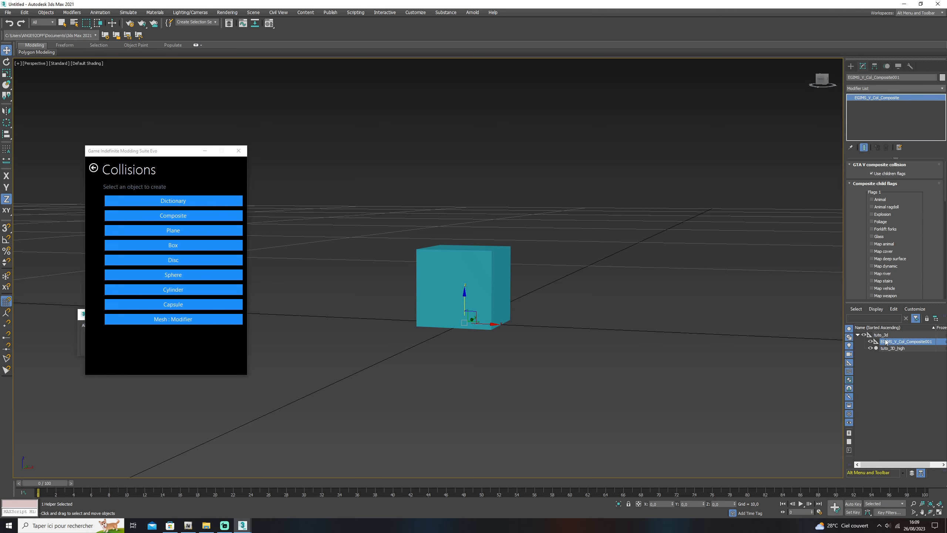
right_click(890, 342)
left_click(901, 373)
type("tuto_3D_composite")
key("Return")
- Clone the tuto_3D_high box as a copy
left_click(894, 349)
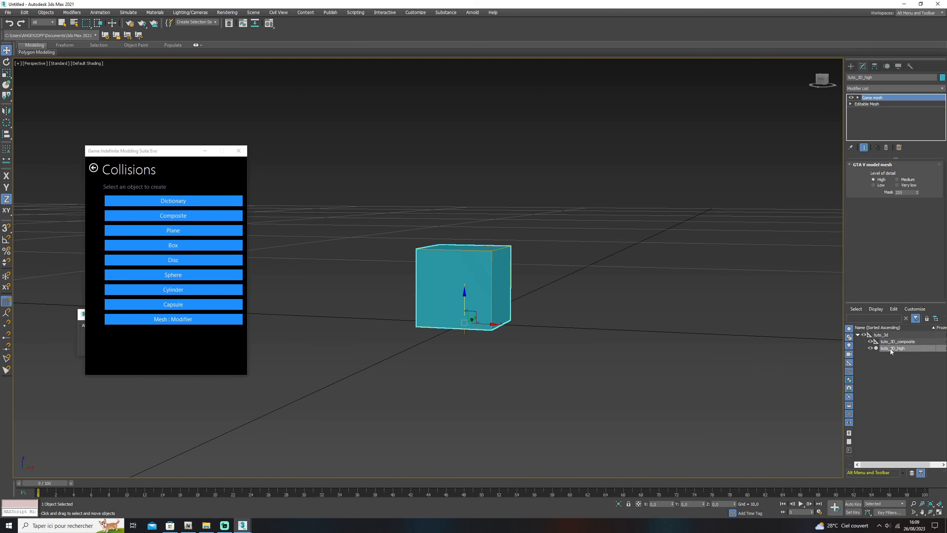
right_click(472, 266)
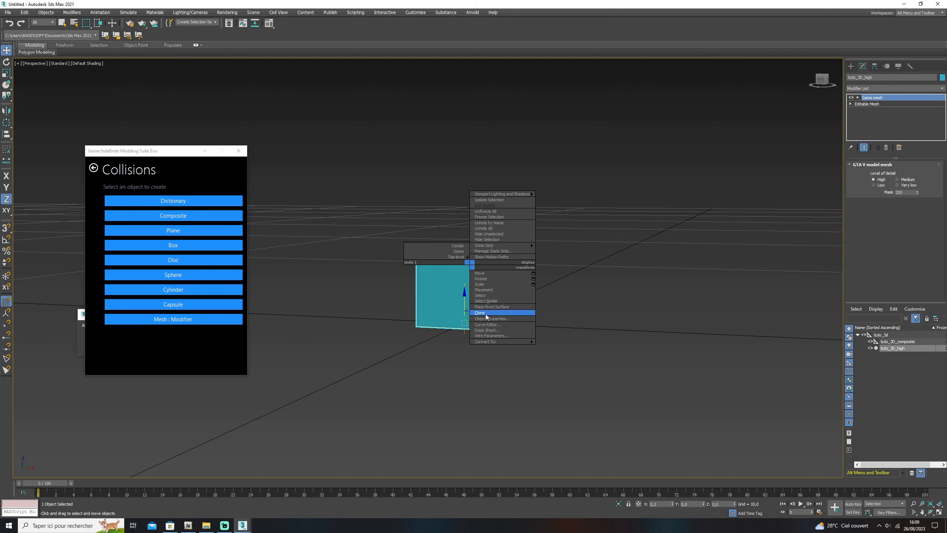
left_click(489, 312)
left_click(452, 245)
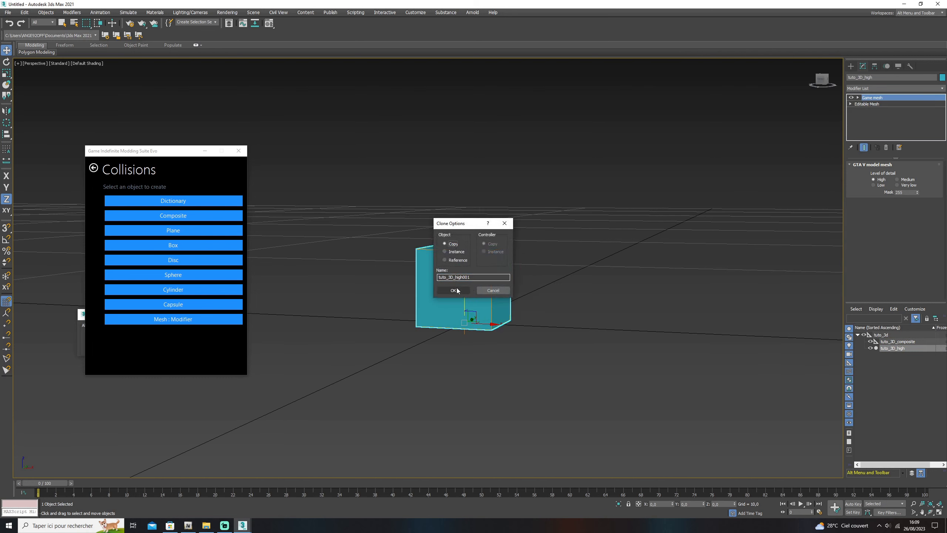
left_click(454, 290)
- Link the cloned box under tuto_3D_composite and give it a new name
left_click_drag(902, 357, 899, 344)
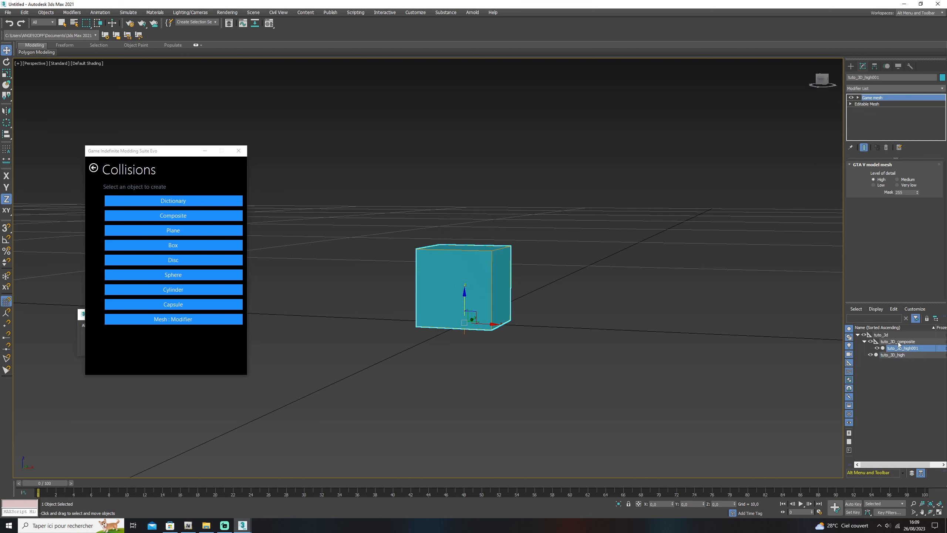
left_click(896, 351)
key("Right")
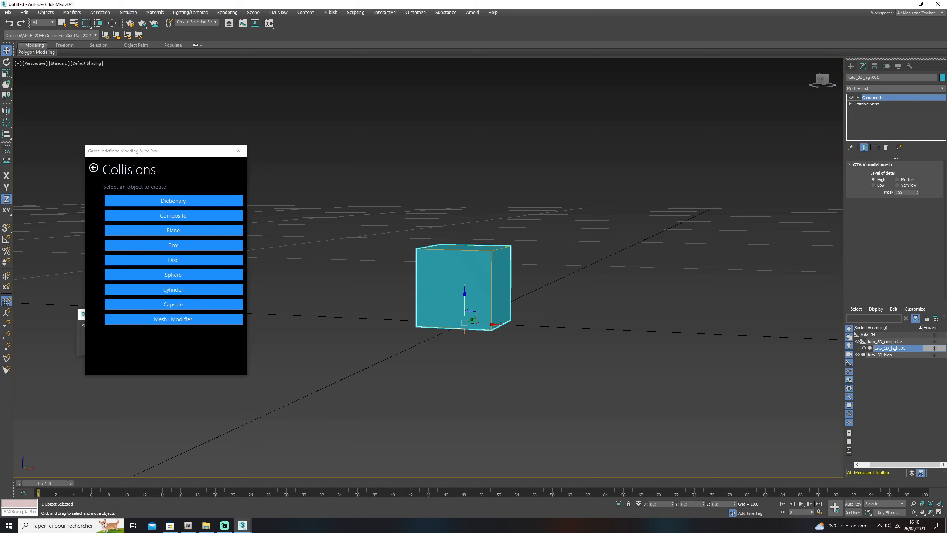
right_click(892, 347)
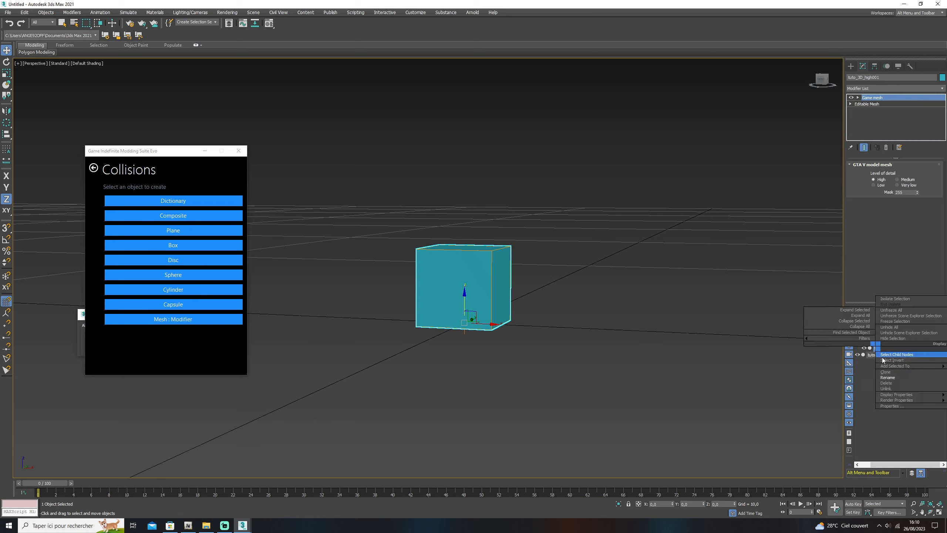
left_click(891, 379)
type("0x1")
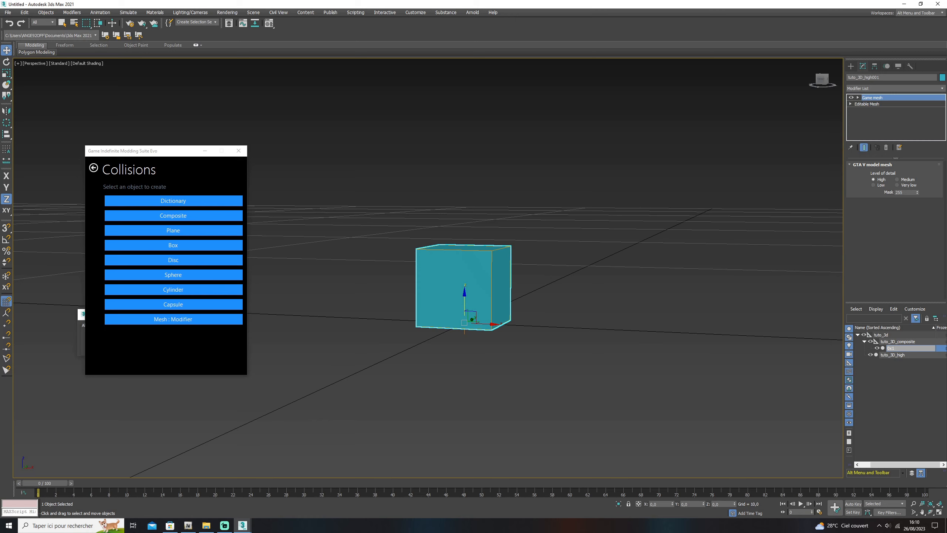
key("Return")
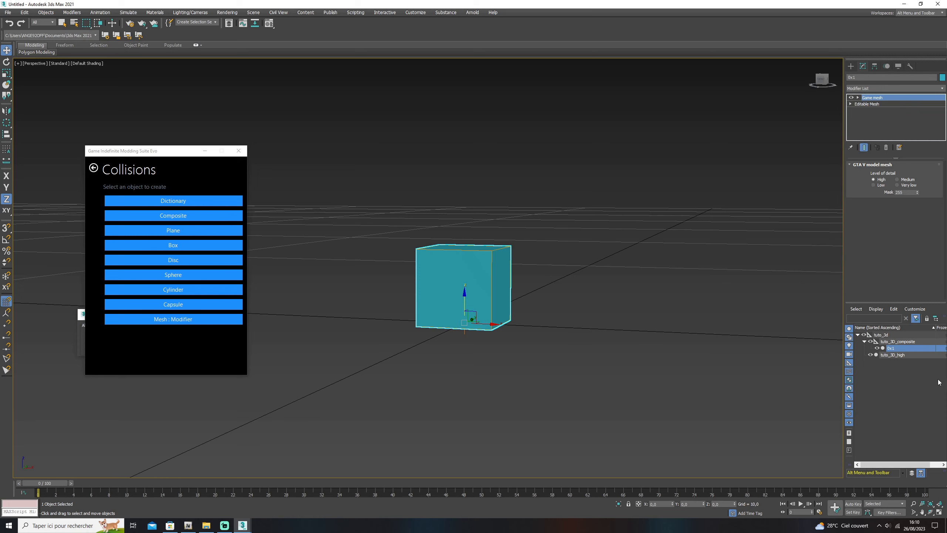
left_click(911, 349)
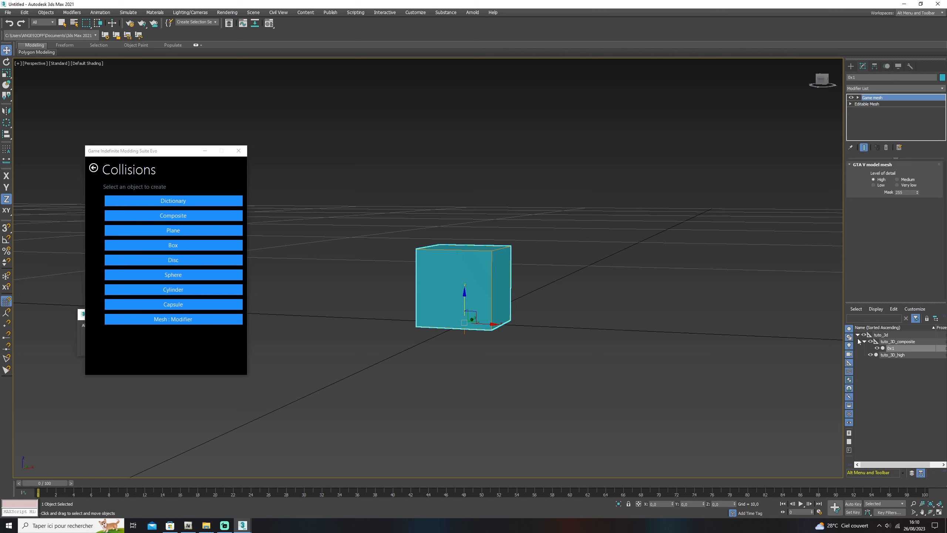
left_click(877, 349)
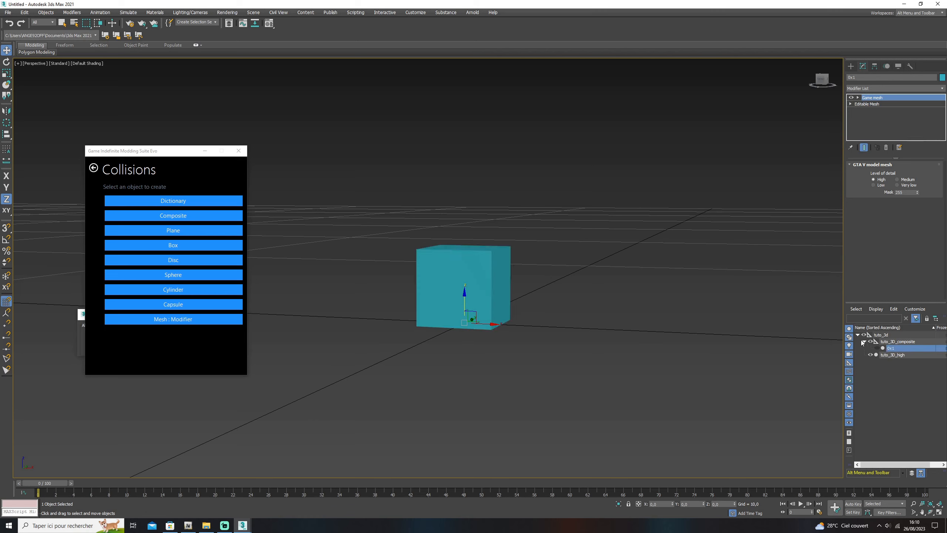
- Collapse the composite collision branch and open the Material Editor
left_click(863, 341)
left_click(864, 342)
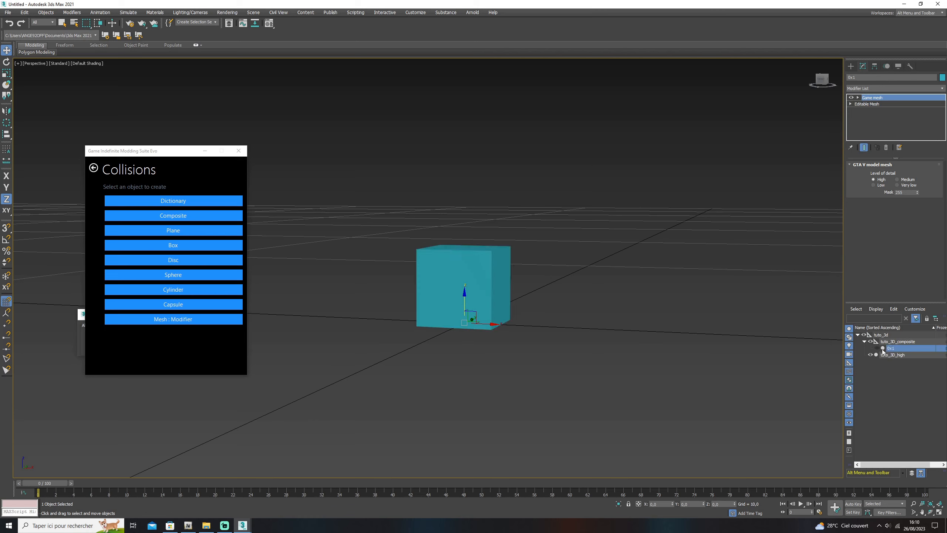
left_click(864, 342)
key("m")
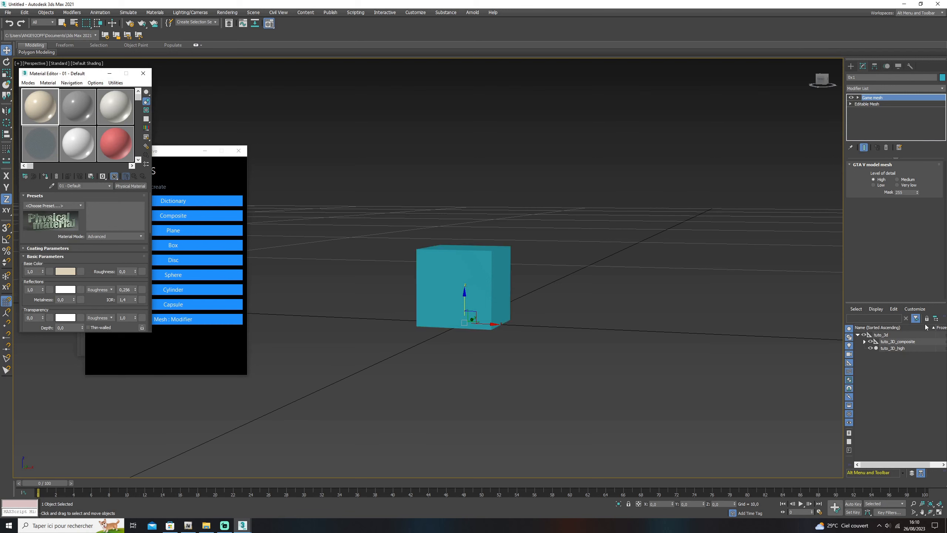
left_click(894, 348)
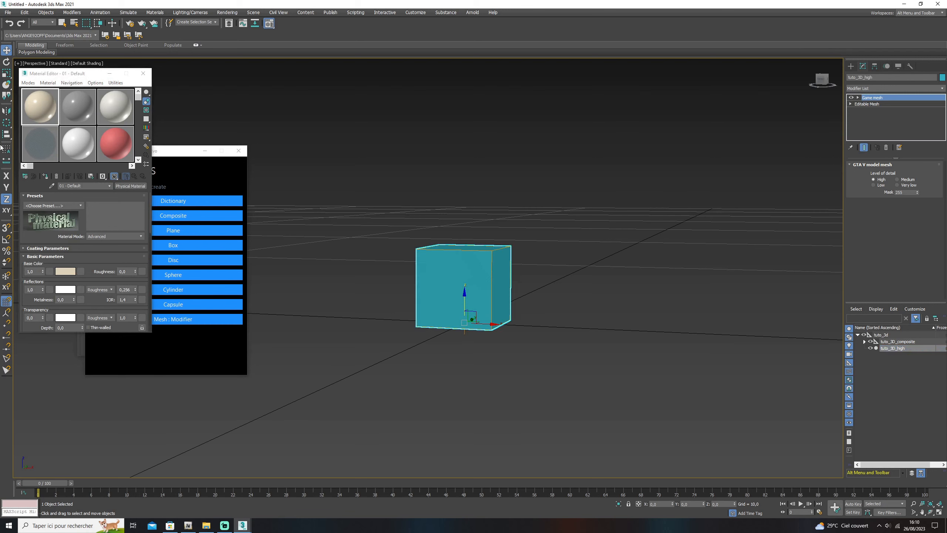
left_click(130, 186)
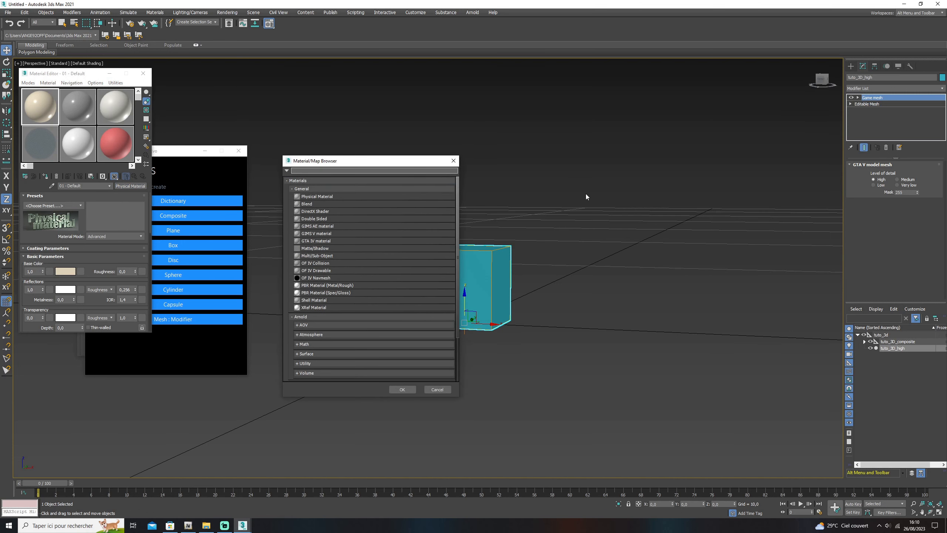
left_click(454, 160)
left_click(29, 83)
left_click(32, 92)
left_click(269, 23)
left_click(28, 82)
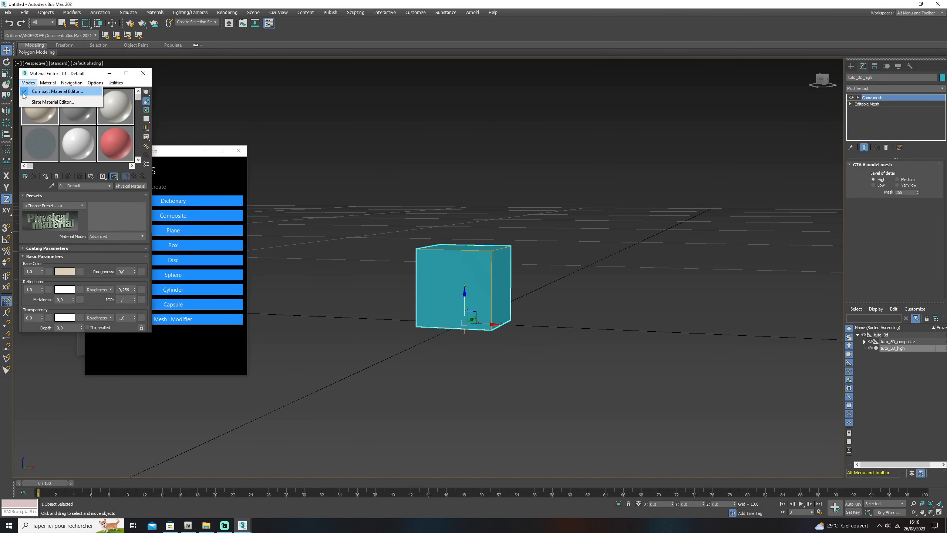
left_click(27, 102)
left_click_drag(178, 47, 448, 175)
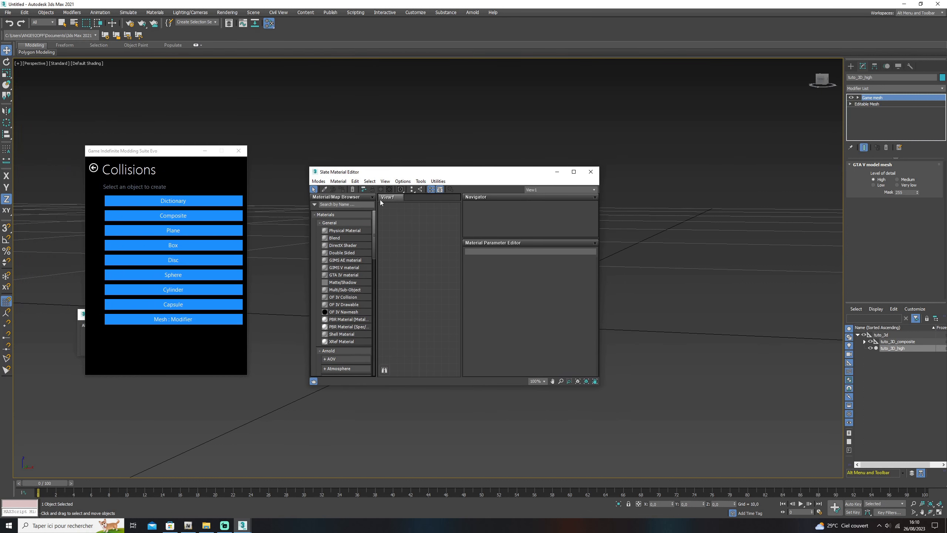
left_click(318, 181)
left_click(361, 201)
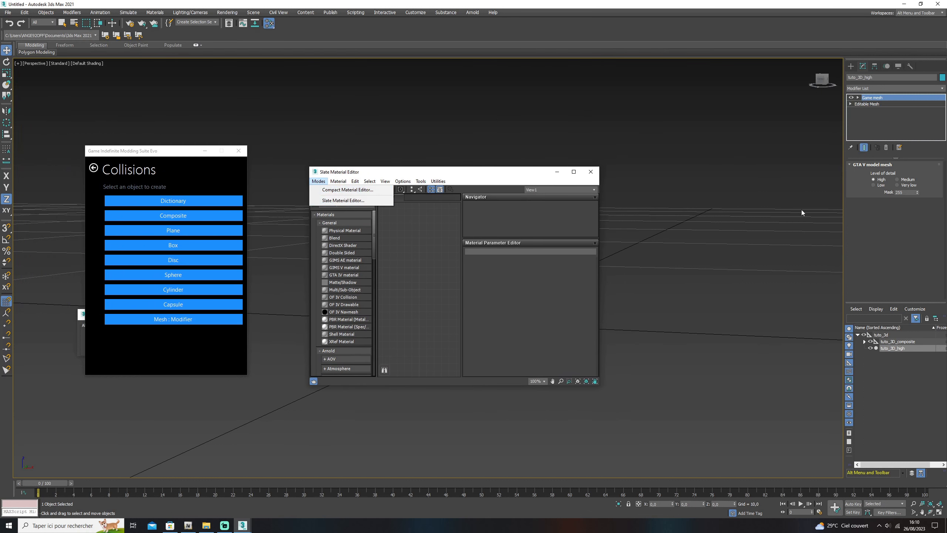
left_click(403, 181)
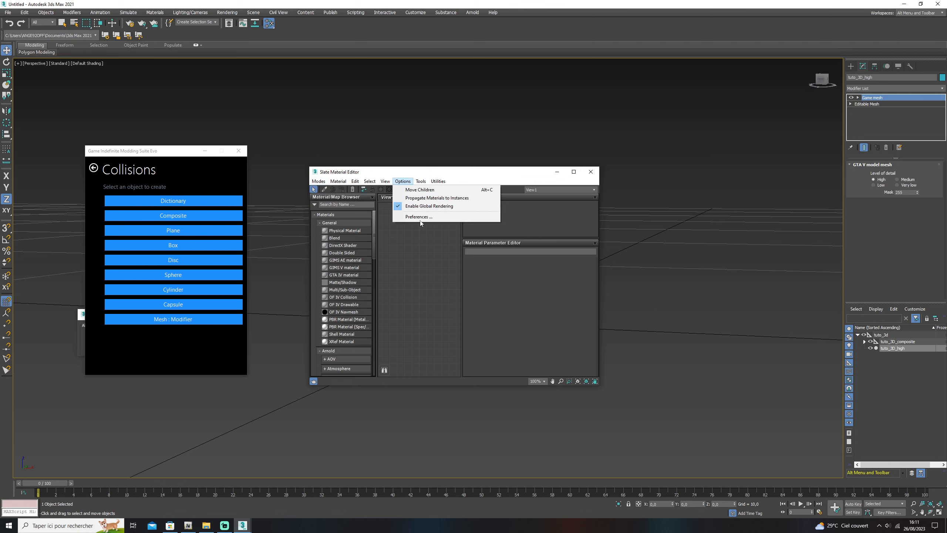
left_click(318, 181)
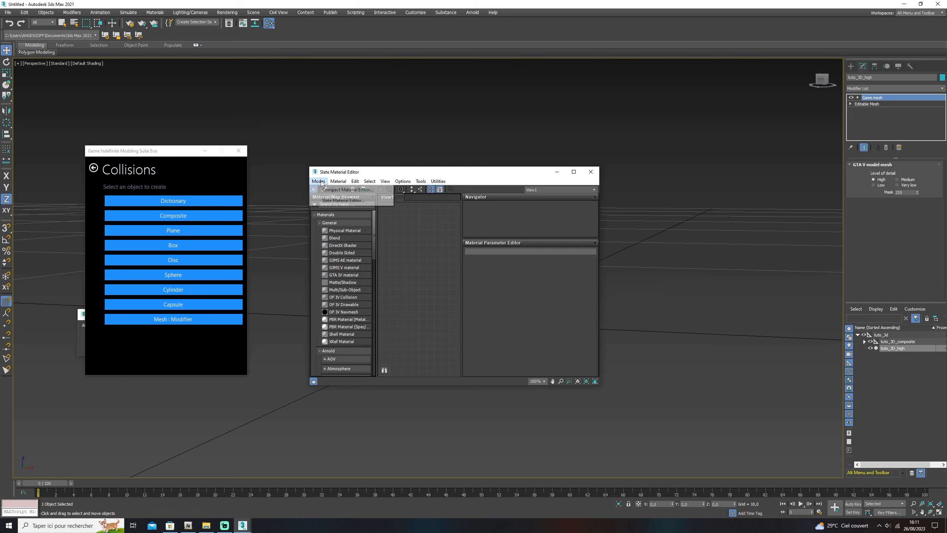
left_click(338, 190)
- Change the first sample slot to a GTA V Collision material and assign it to the collision box
left_click(45, 68)
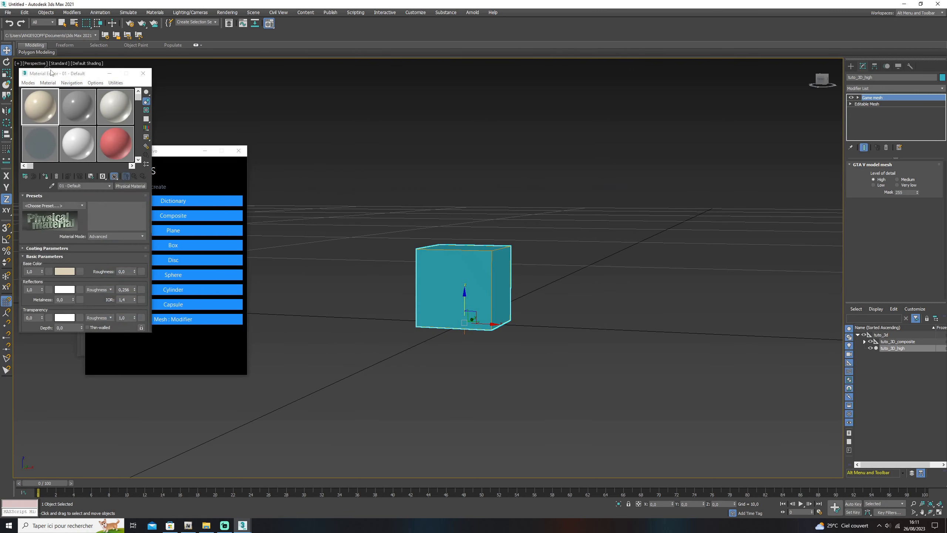
left_click_drag(55, 77, 417, 138)
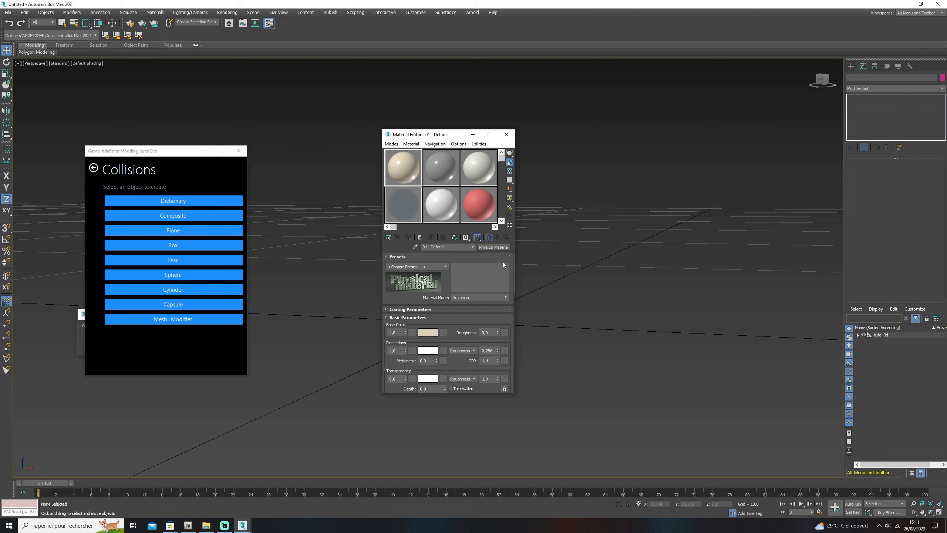
left_click(493, 247)
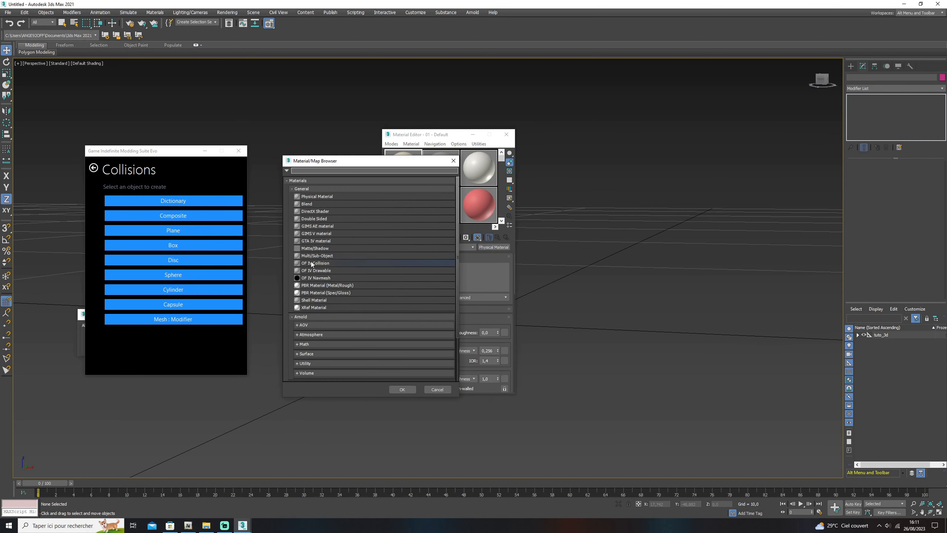
double_click(325, 234)
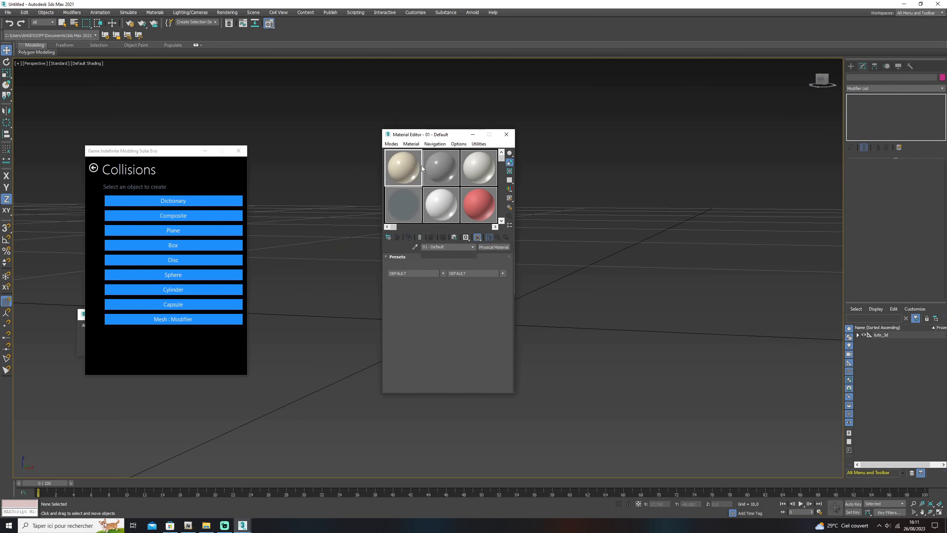
left_click(435, 144)
left_click_drag(425, 134, 166, 84)
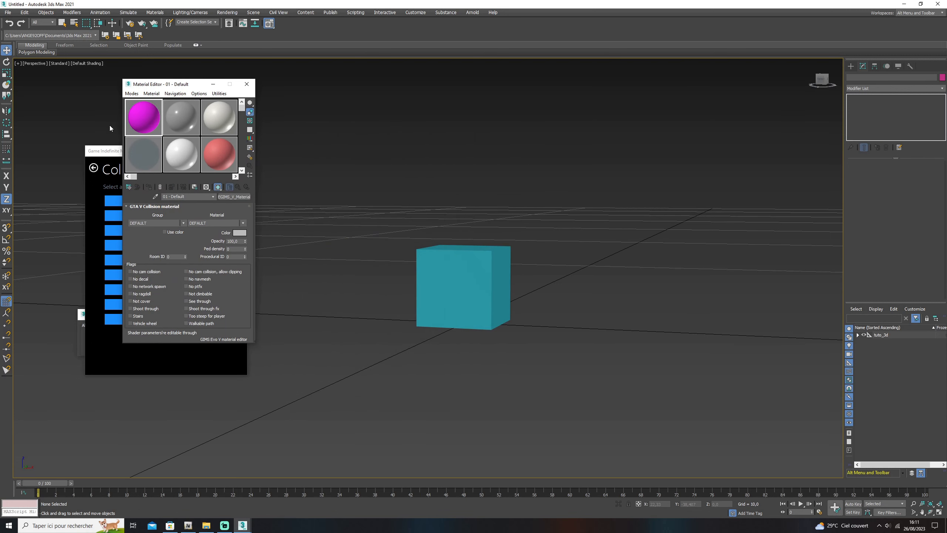
left_click_drag(437, 276, 437, 277)
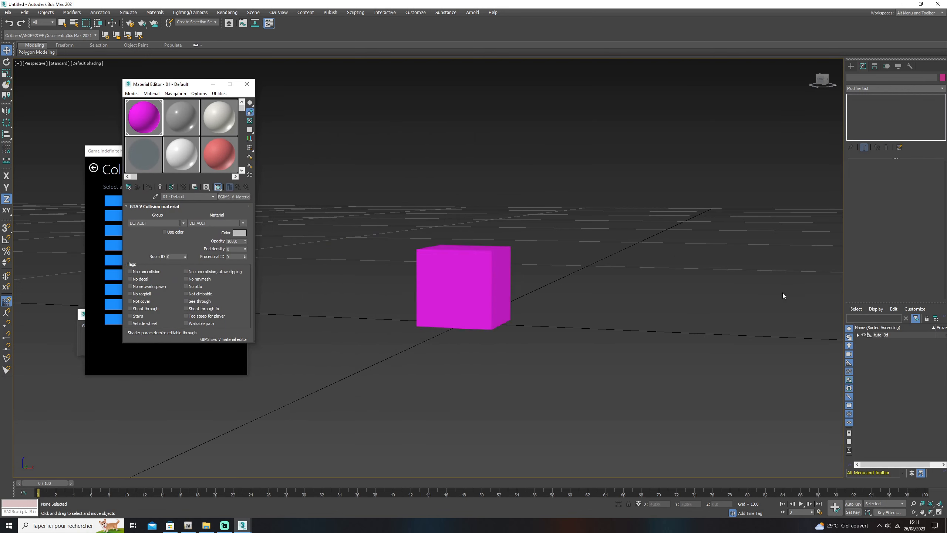
left_click(213, 84)
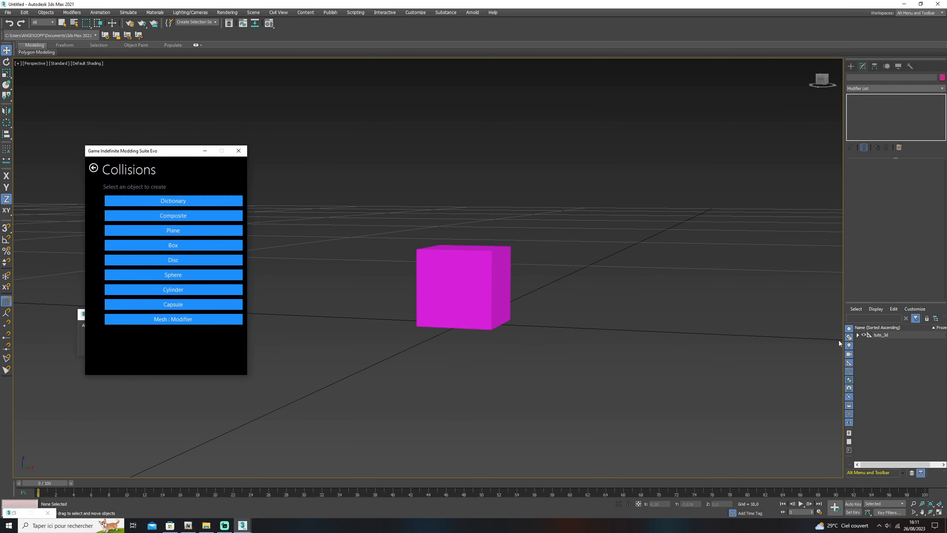
- Examine the high mesh and the collision box by selecting them and toggling their visibility in the hierarchy
left_click(858, 335)
left_click(880, 341)
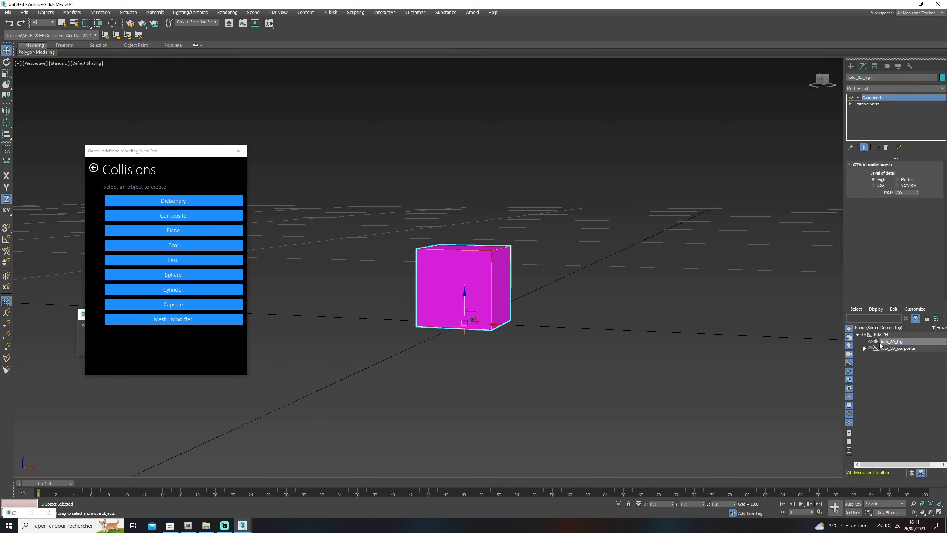
left_click(865, 348)
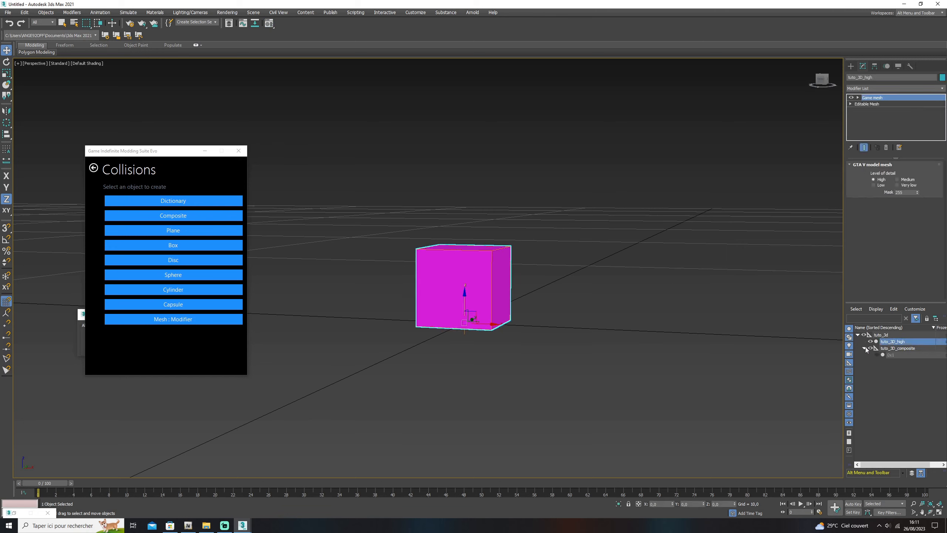
left_click(888, 353)
left_click(879, 355)
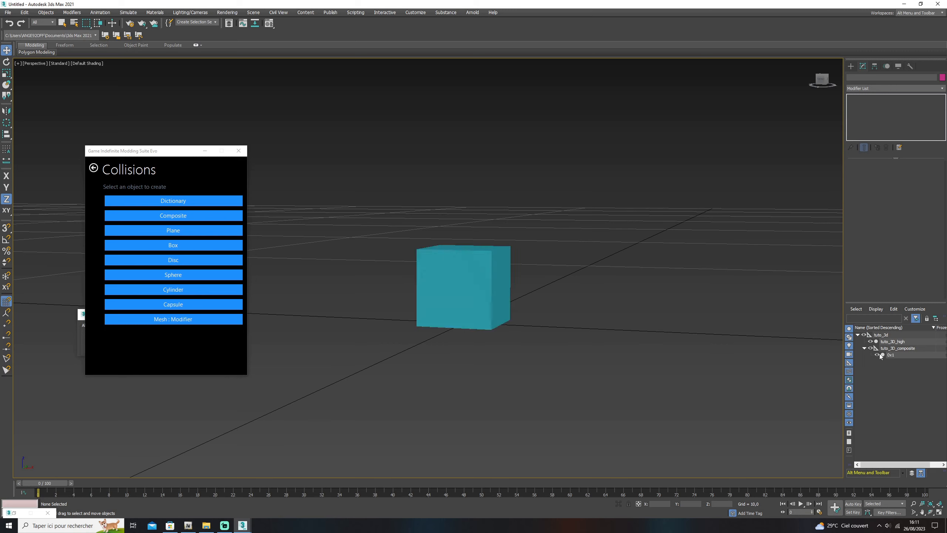
left_click(878, 355)
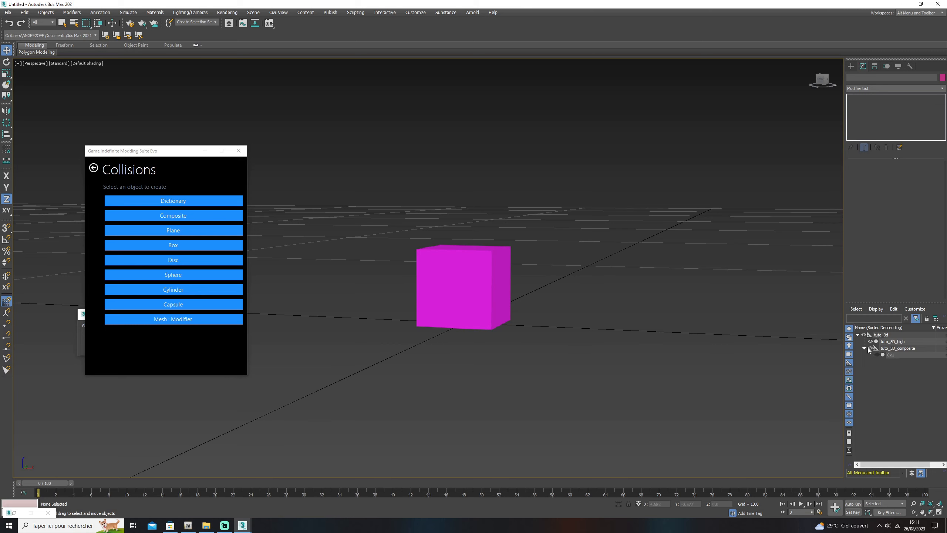
left_click(865, 349)
- Add an Unwrap UVW modifier to the tuto_3D_high box
left_click(463, 293)
left_click(897, 88)
scroll(869, 199, "down", 5)
scroll(841, 445, "down", 5)
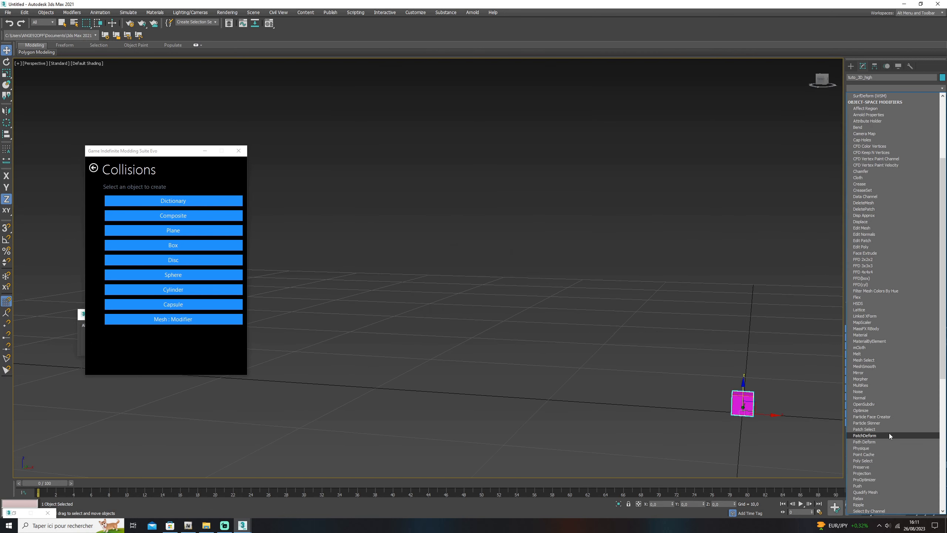
scroll(820, 450, "up", 5)
scroll(910, 381, "down", 6)
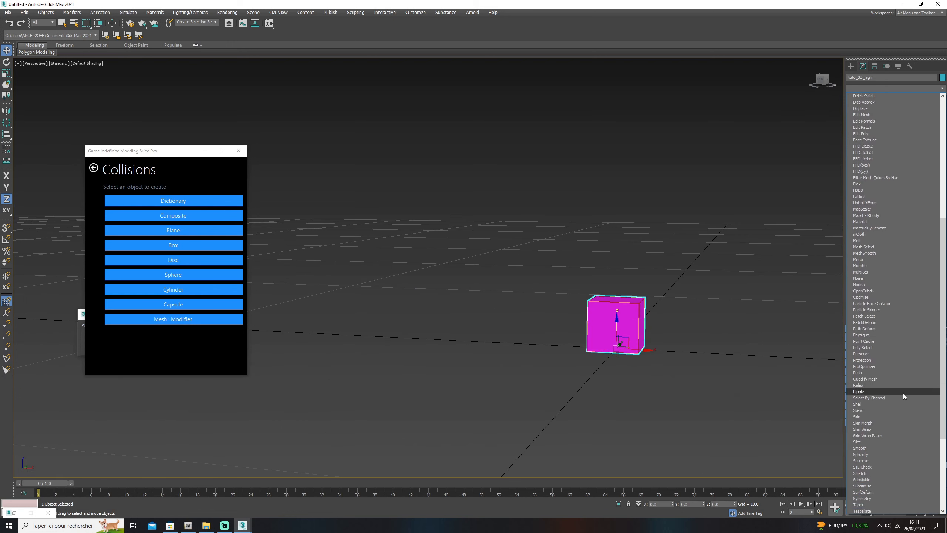
scroll(904, 392, "down", 3)
left_click(878, 439)
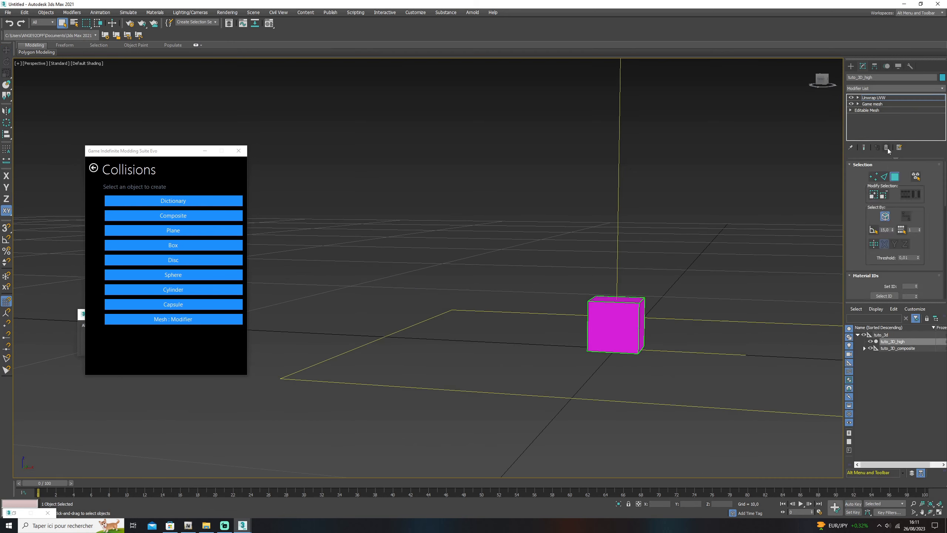
- Open the UV editor for the Unwrap UVW modifier and browse its mapping options
left_click(888, 97)
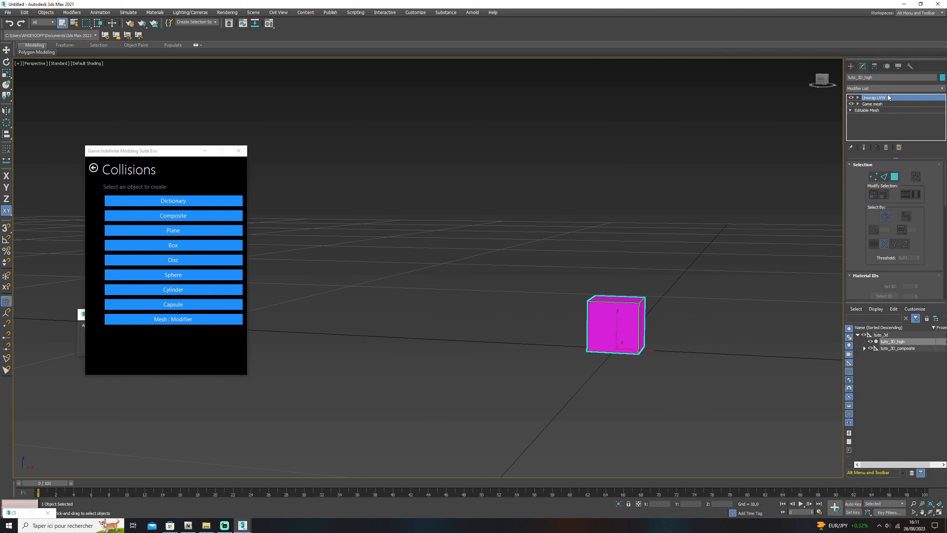
scroll(887, 239, "down", 3)
left_click(890, 264)
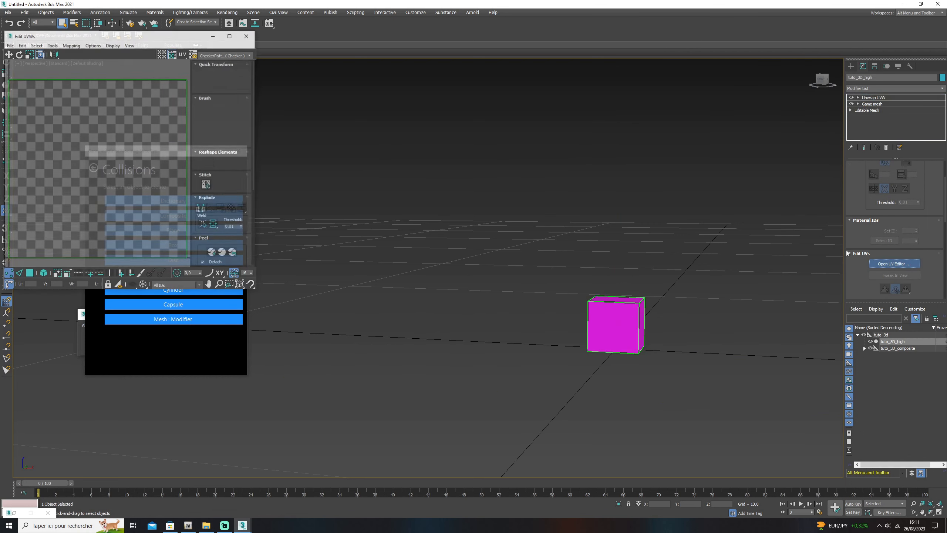
left_click_drag(141, 30, 477, 141)
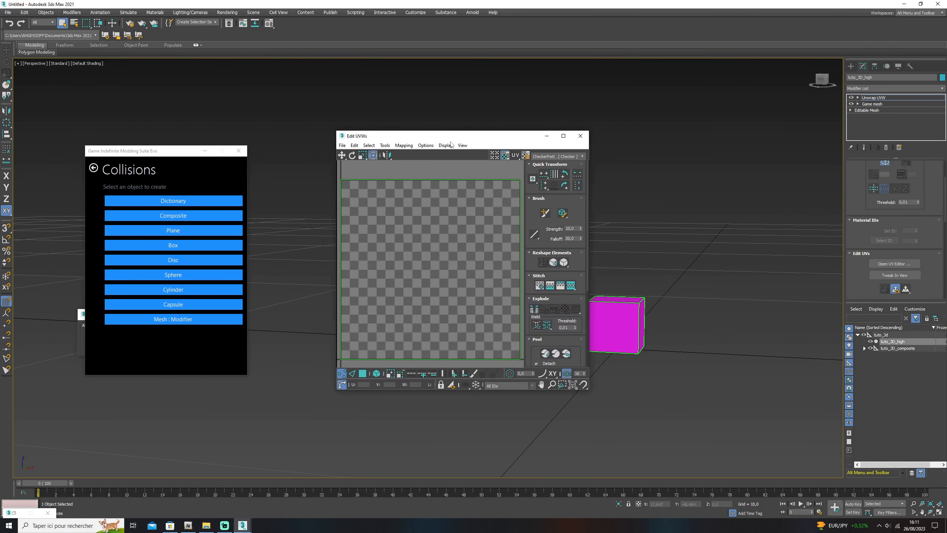
left_click(404, 145)
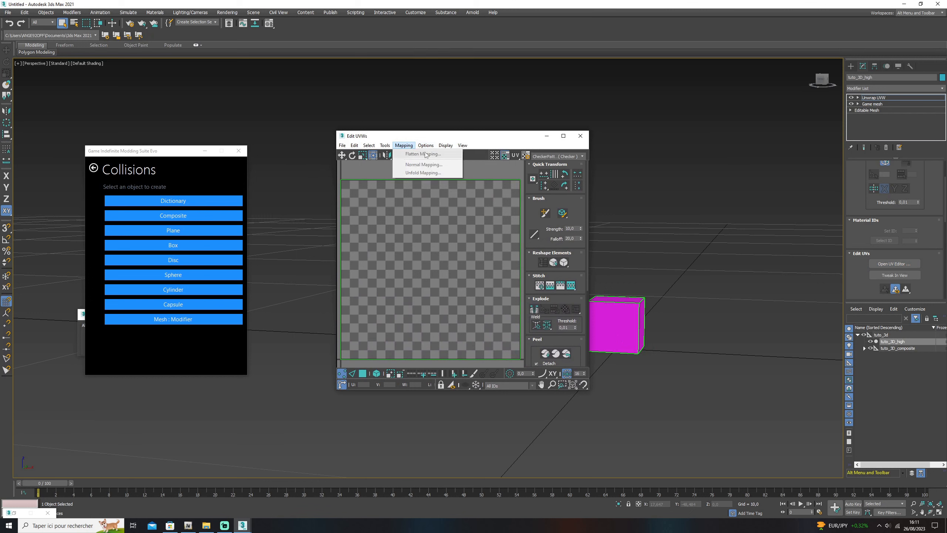
left_click(698, 206)
left_click(411, 146)
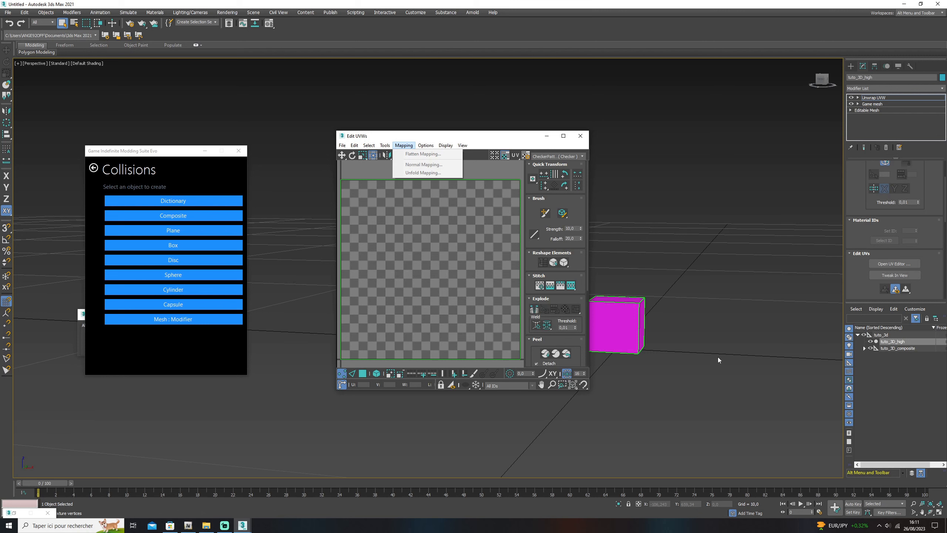
right_click(626, 308)
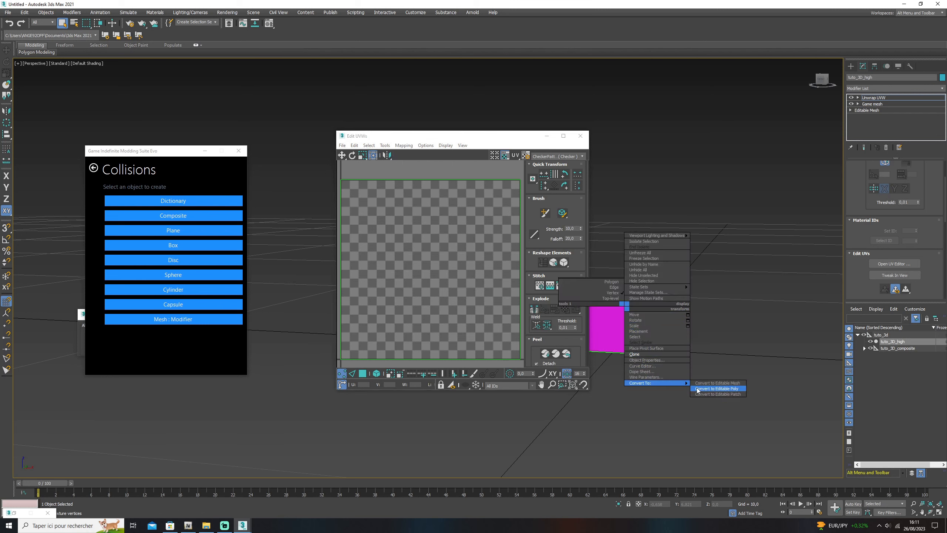
left_click(412, 146)
left_click(412, 146)
mouse_move(386, 146)
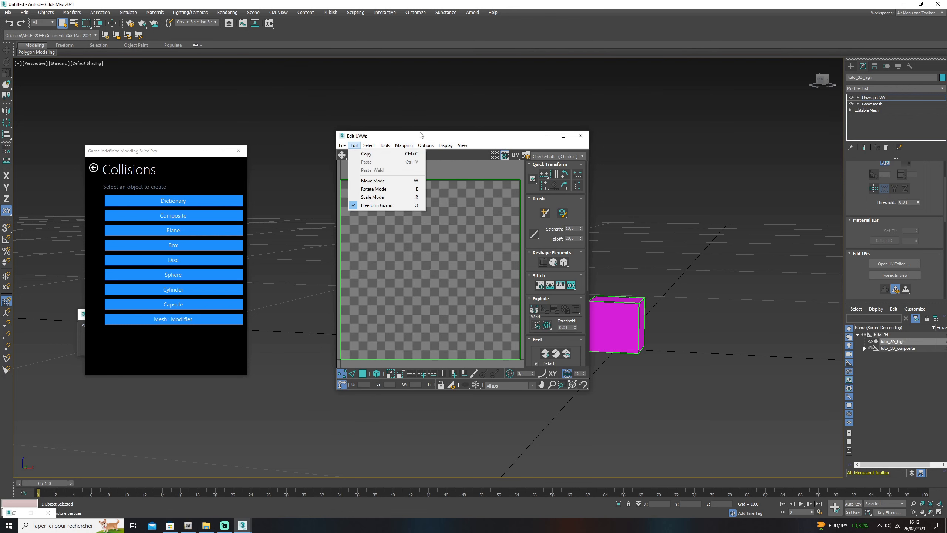
mouse_move(463, 145)
left_click(580, 136)
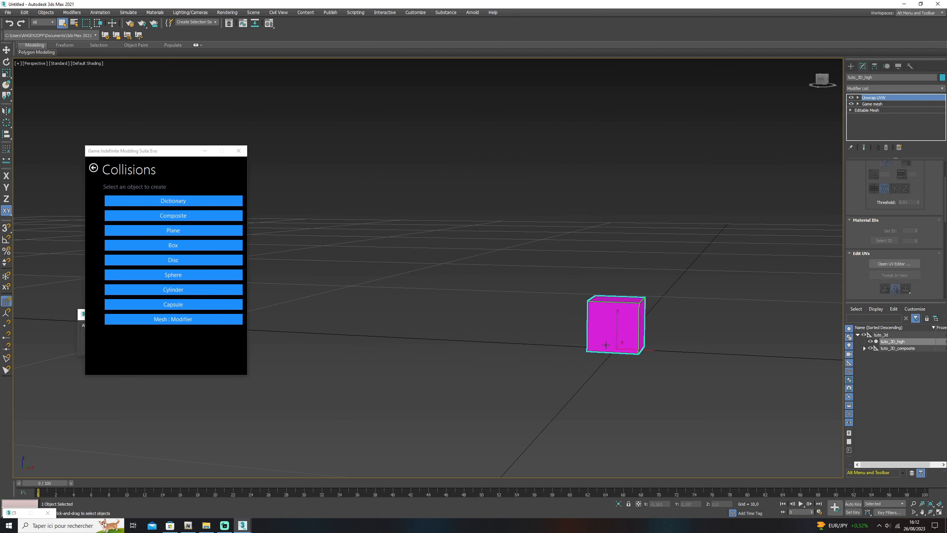
- Delete the Unwrap UVW modifier from the tuto_3D_high box
right_click(874, 101)
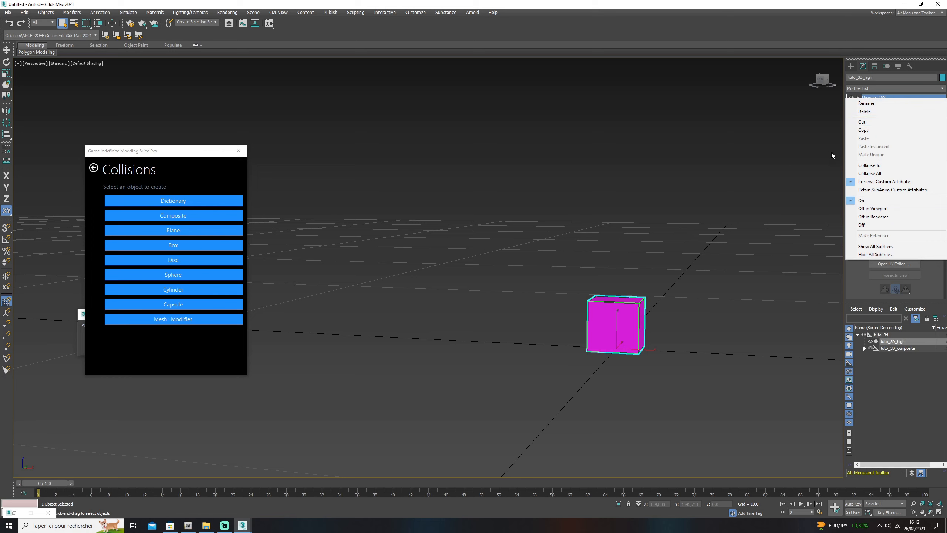
left_click(882, 123)
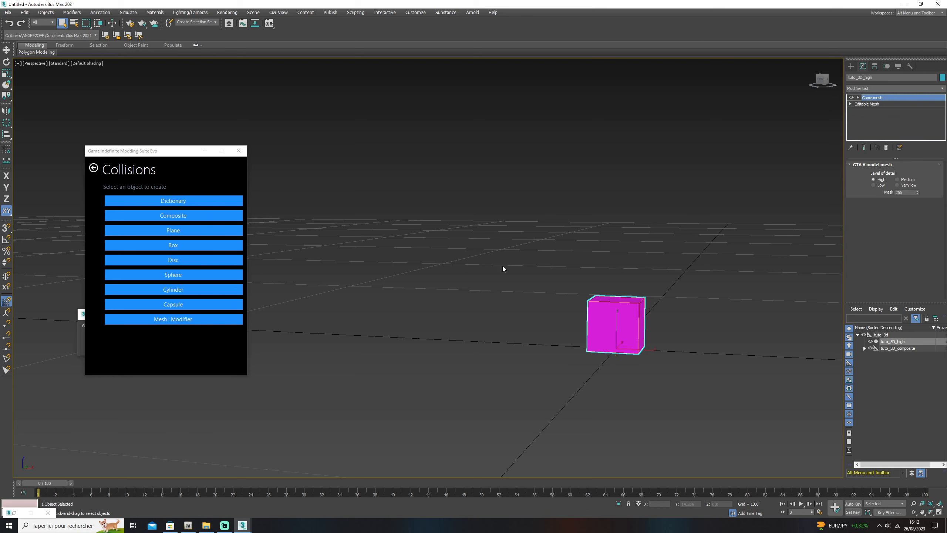
- Select tuto_3D_high and open the GIMS V material editor for it
left_click(93, 168)
scroll(603, 321, "up", 3)
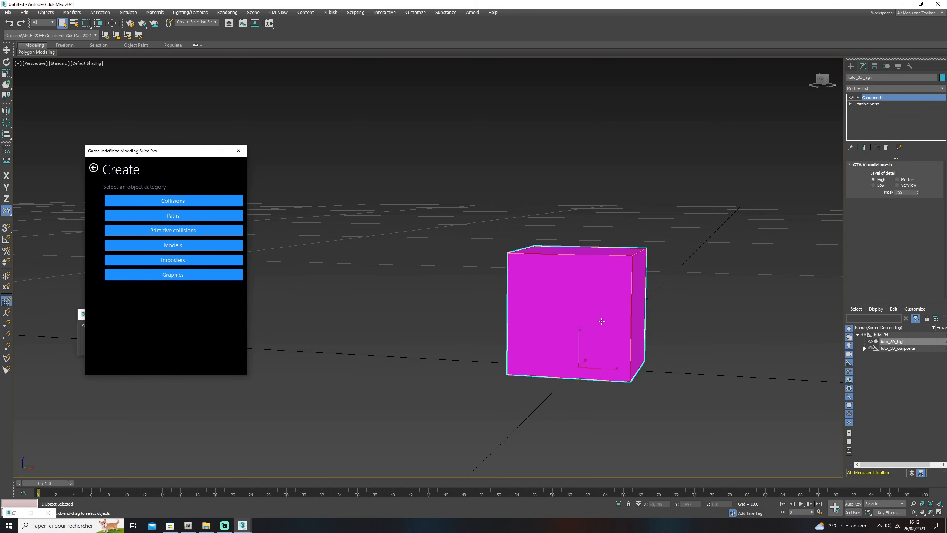
scroll(603, 322, "up", 2)
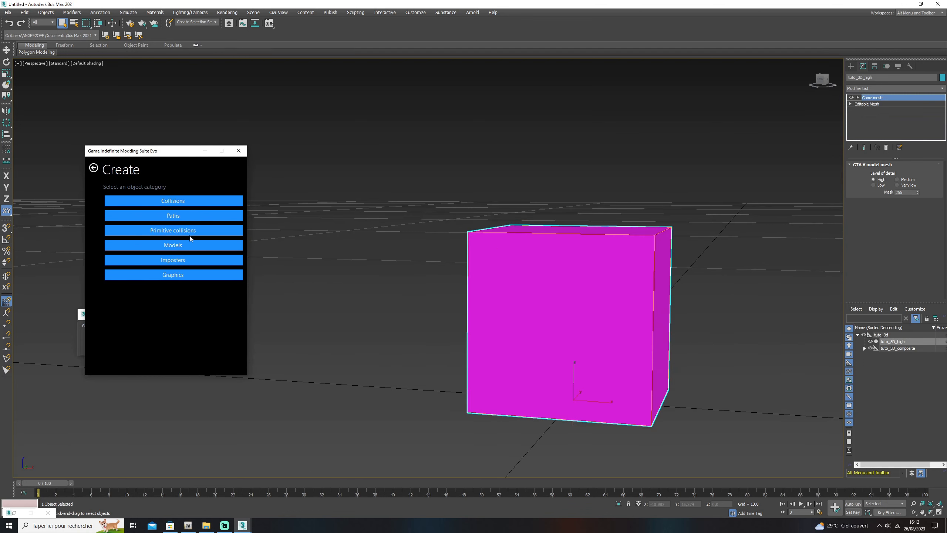
left_click(882, 349)
left_click(886, 342)
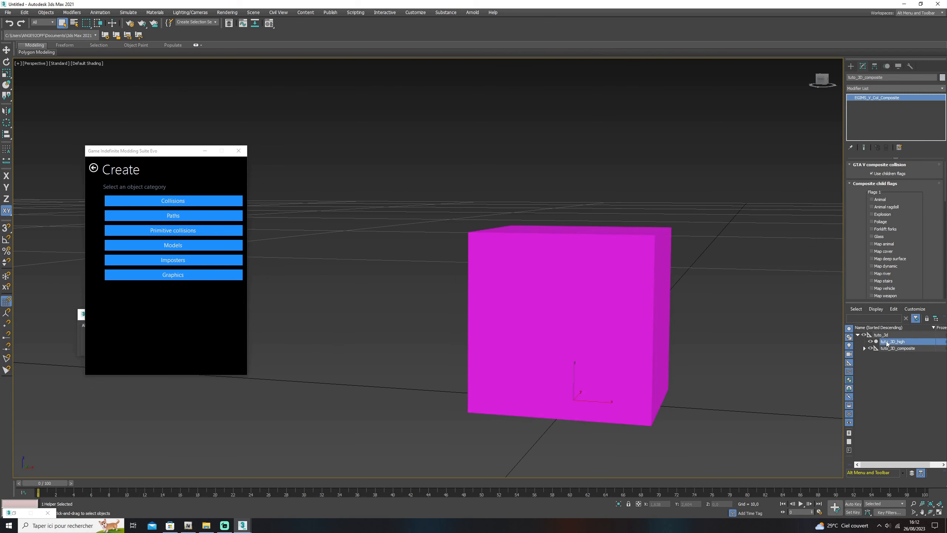
left_click(93, 168)
left_click(135, 265)
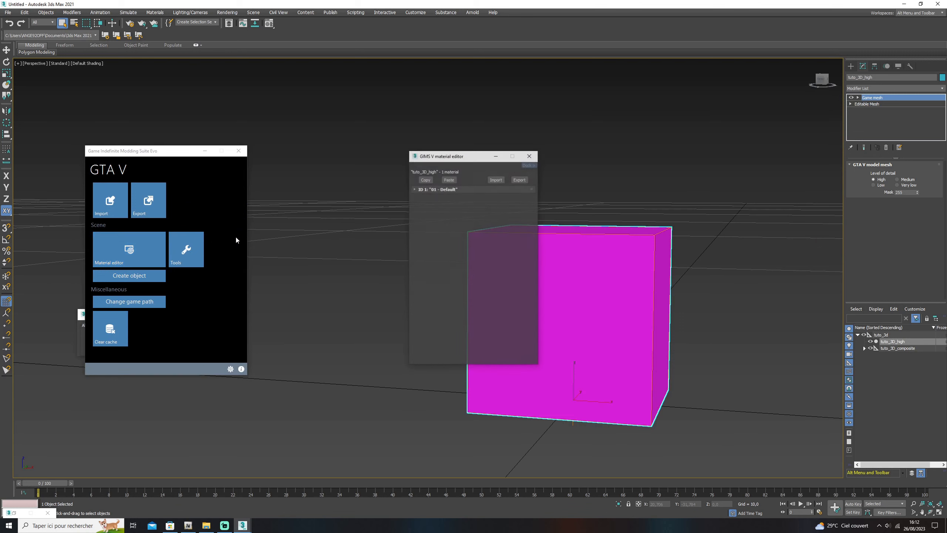
left_click_drag(455, 161, 309, 163)
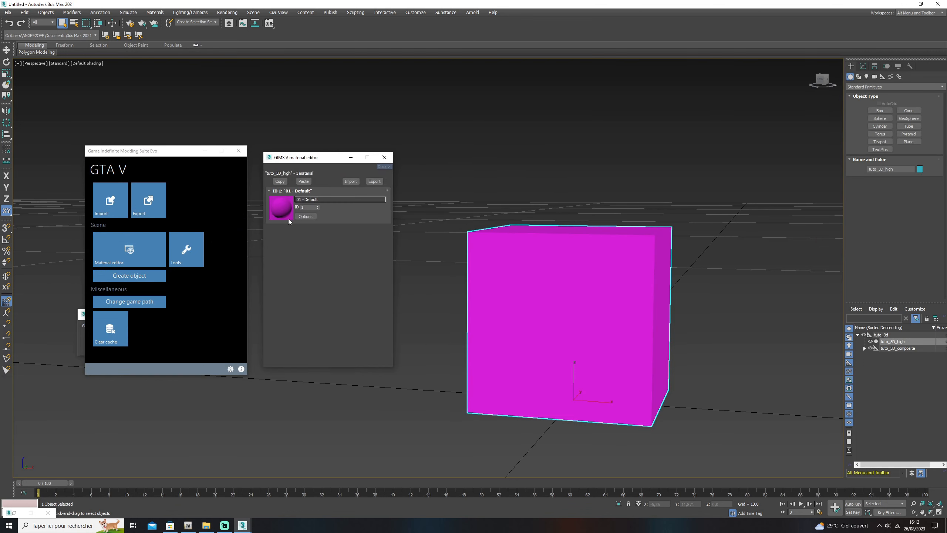
- Open the material's options, expand the Diffuse Texture section and open the texture file browser
left_click(305, 217)
left_click(425, 251)
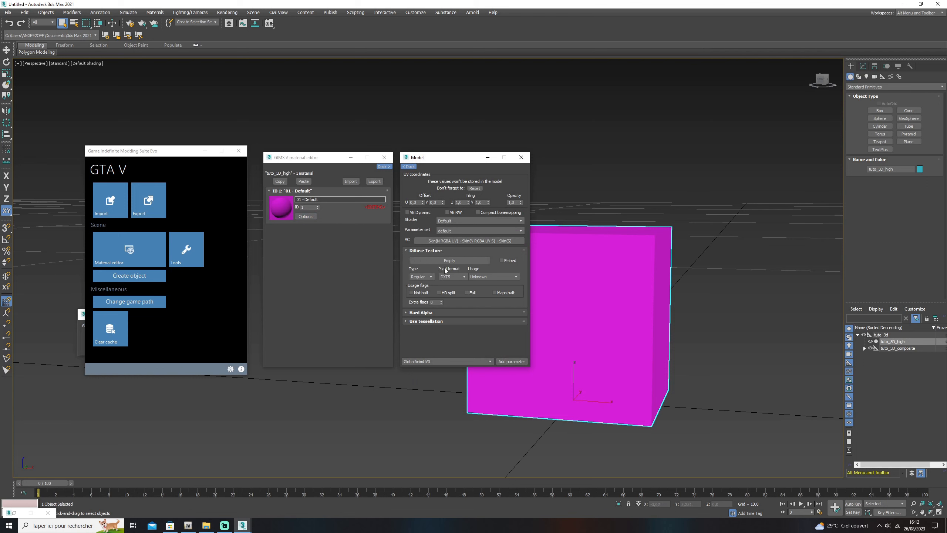
left_click(449, 260)
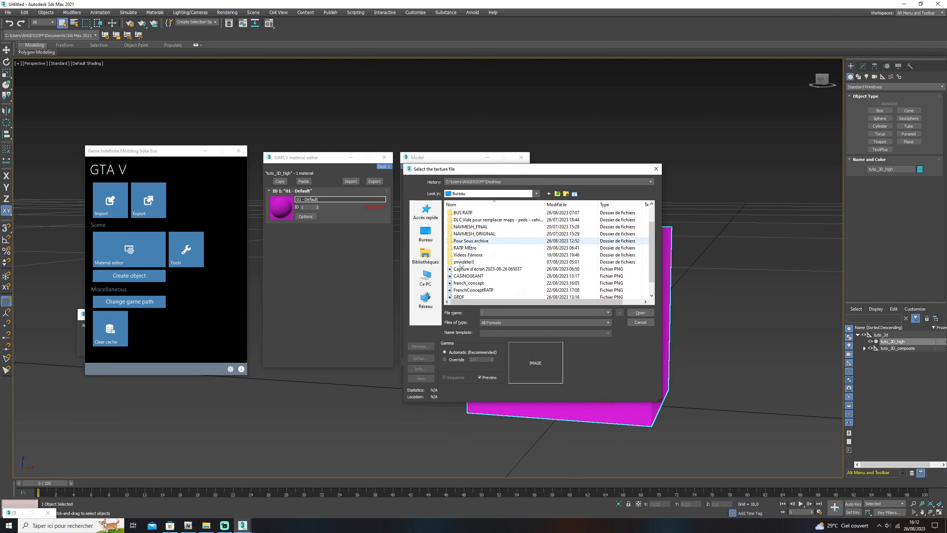
scroll(469, 250, "up", 1)
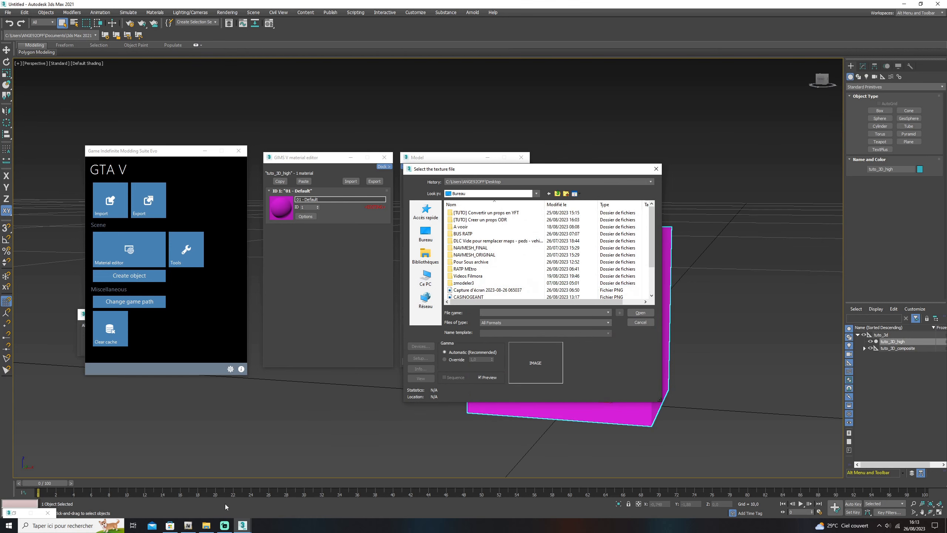
- Open File Explorer and browse the USB drive to the Textures 2D - Societe Generale folder in large icon view
left_click(206, 526)
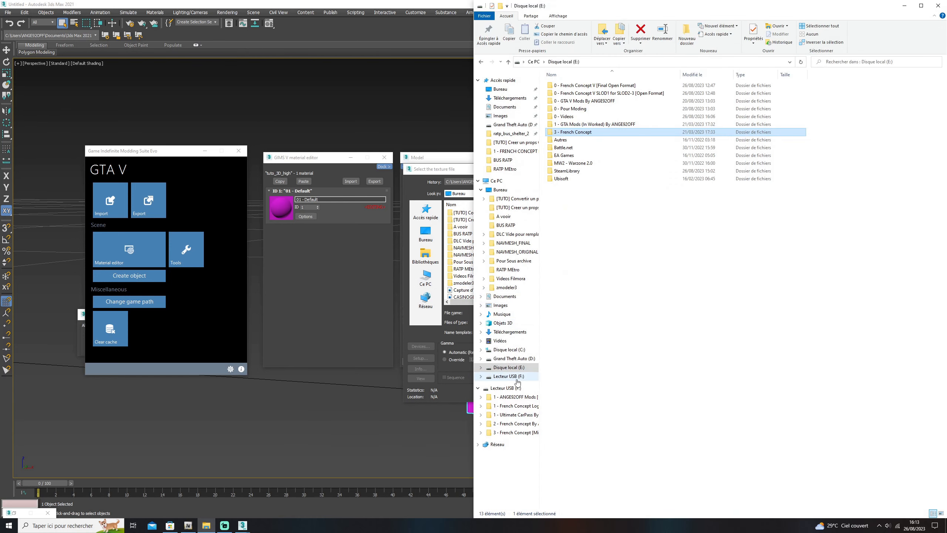
left_click(516, 378)
double_click(589, 85)
left_click(565, 61)
left_click(598, 116)
double_click(598, 117)
double_click(593, 85)
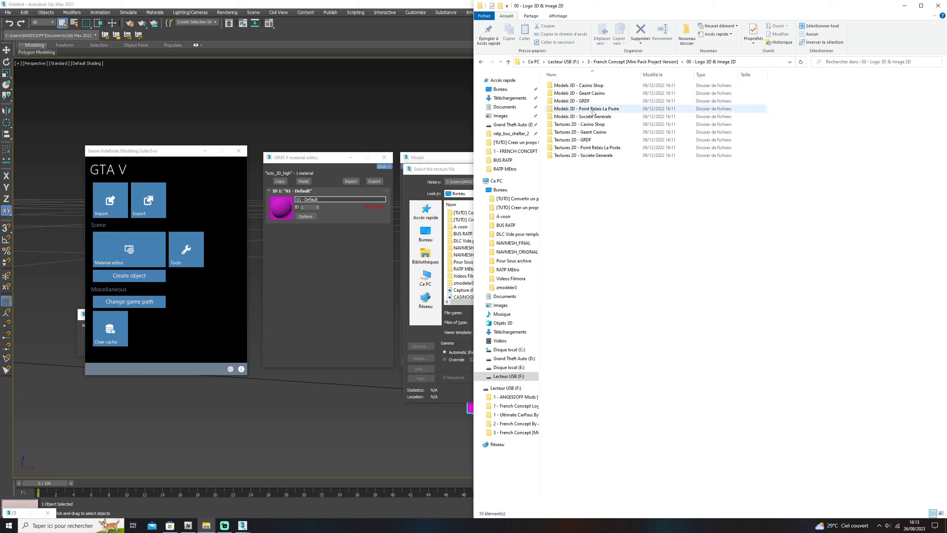
double_click(593, 155)
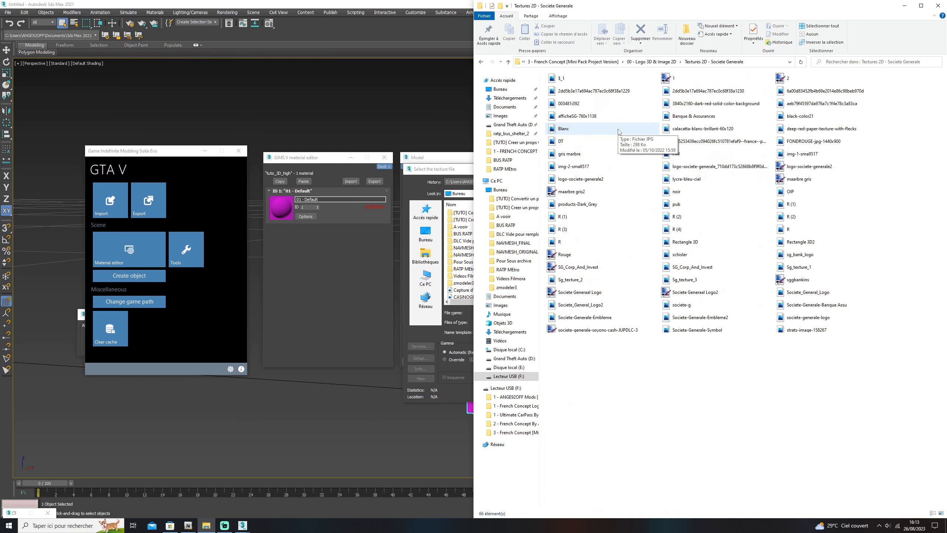
scroll(620, 132, "up", 3, "ctrl")
left_click(619, 132)
scroll(619, 132, "up", 3, "ctrl")
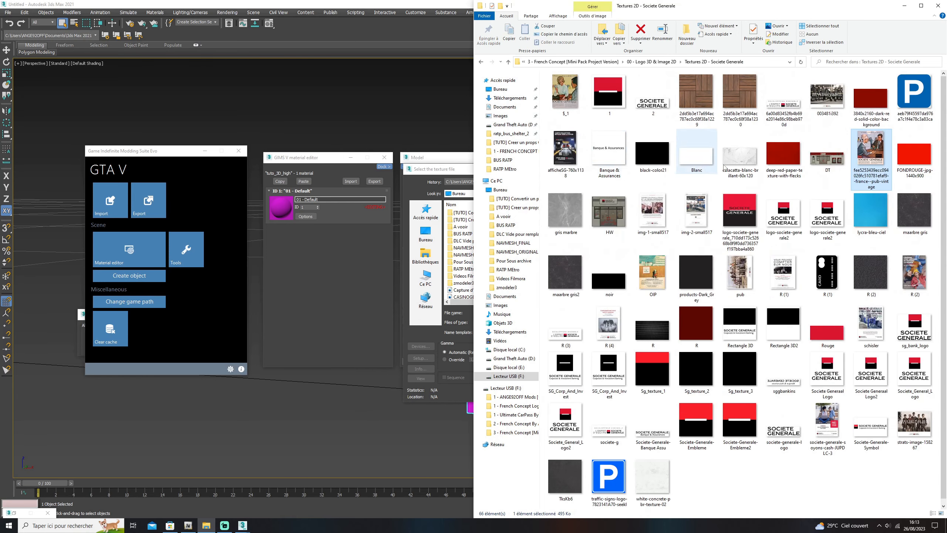
- Copy the maarbre gris2 texture image to the Desktop
right_click(567, 219)
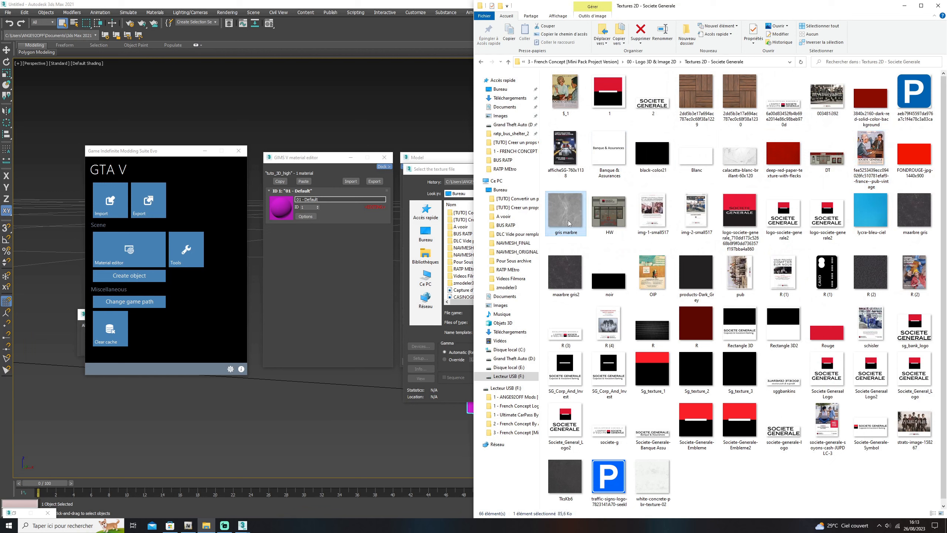
left_click(569, 277)
right_click(559, 262)
left_click(581, 382)
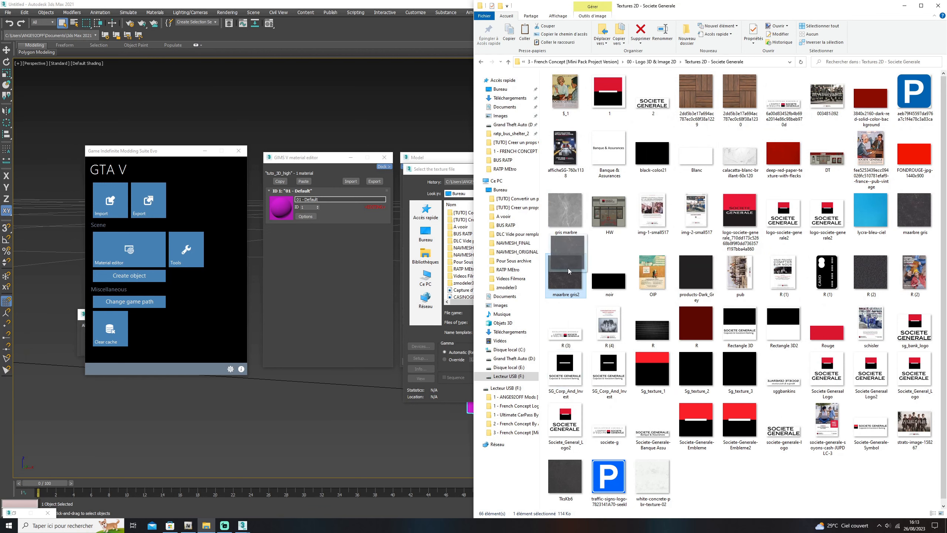
left_click(500, 89)
right_click(646, 301)
left_click(668, 340)
- Open the maarbre gris2 image from the Desktop in paint.net
right_click(570, 274)
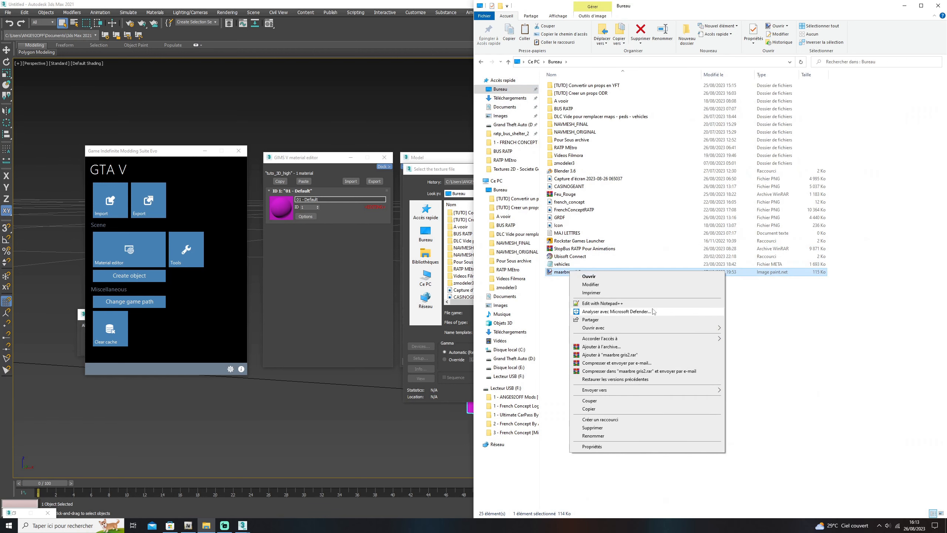
left_click(562, 272)
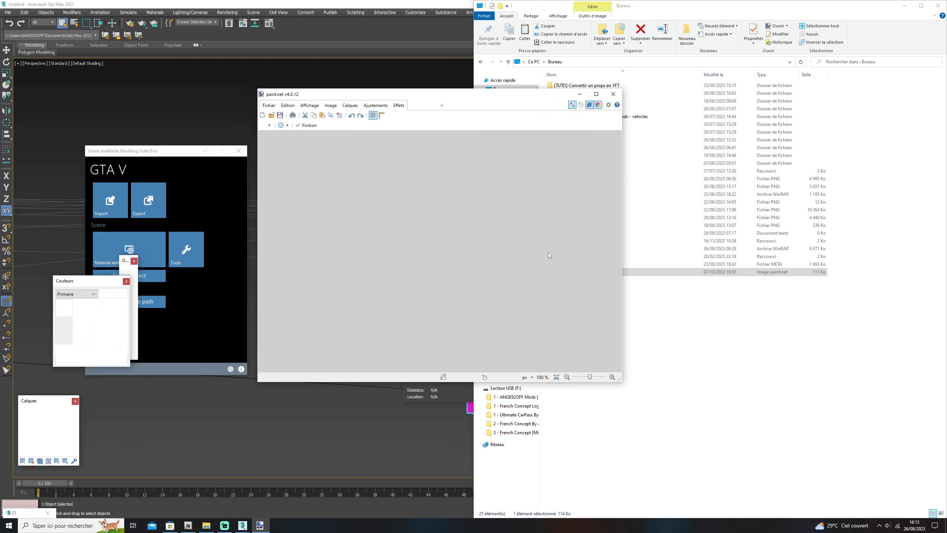
left_click(619, 98)
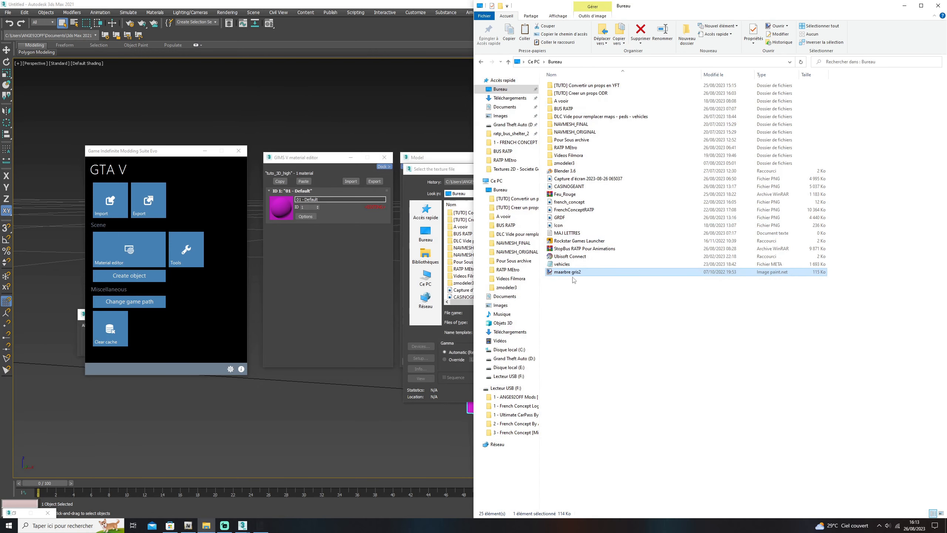
right_click(569, 272)
left_click(763, 344)
left_click_drag(330, 88, 430, 154)
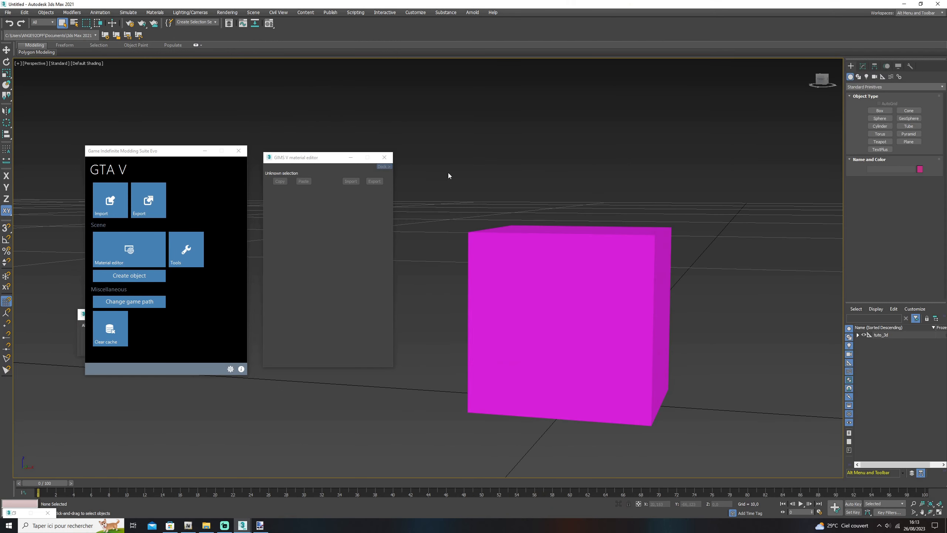
left_click(260, 526)
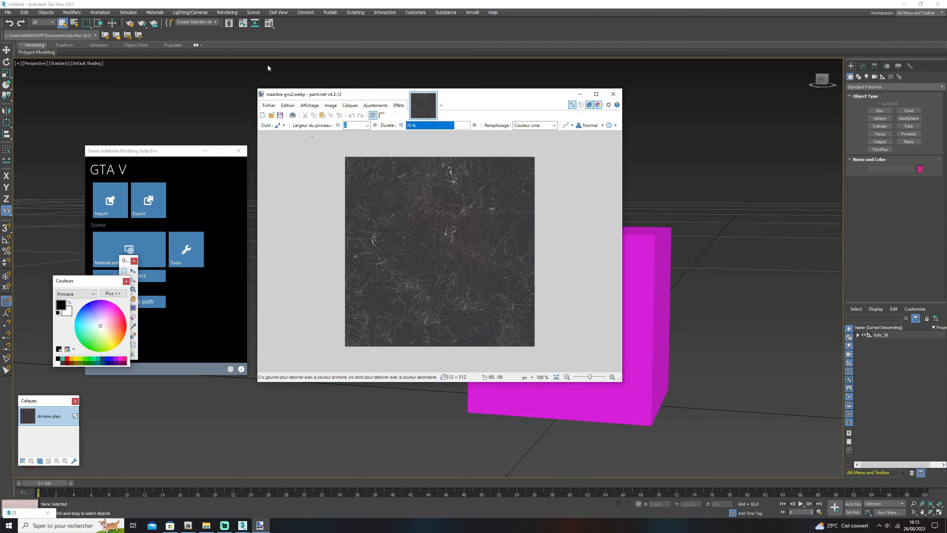
- Save the image as maarbre gris2 in Surface DirectDraw (DDS) format and close paint.net
left_click(269, 106)
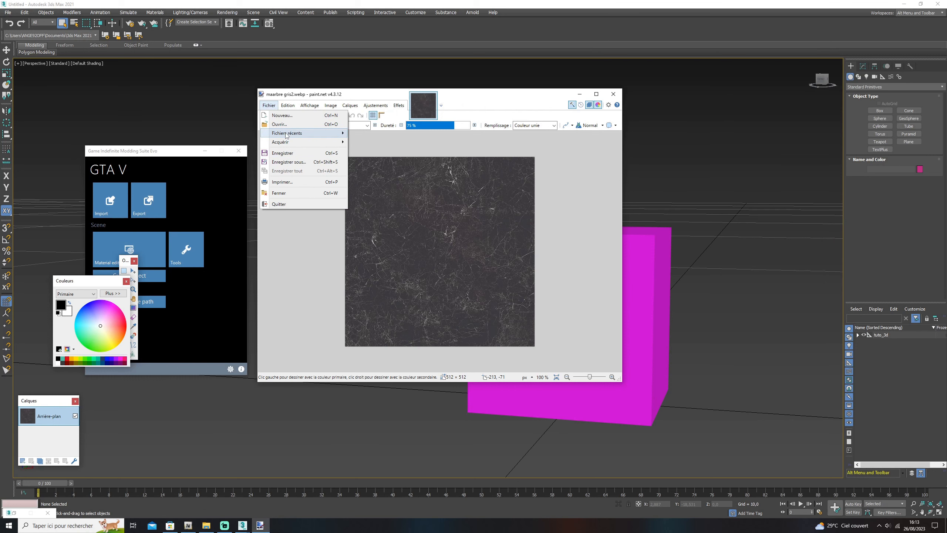
mouse_move(286, 135)
left_click(289, 163)
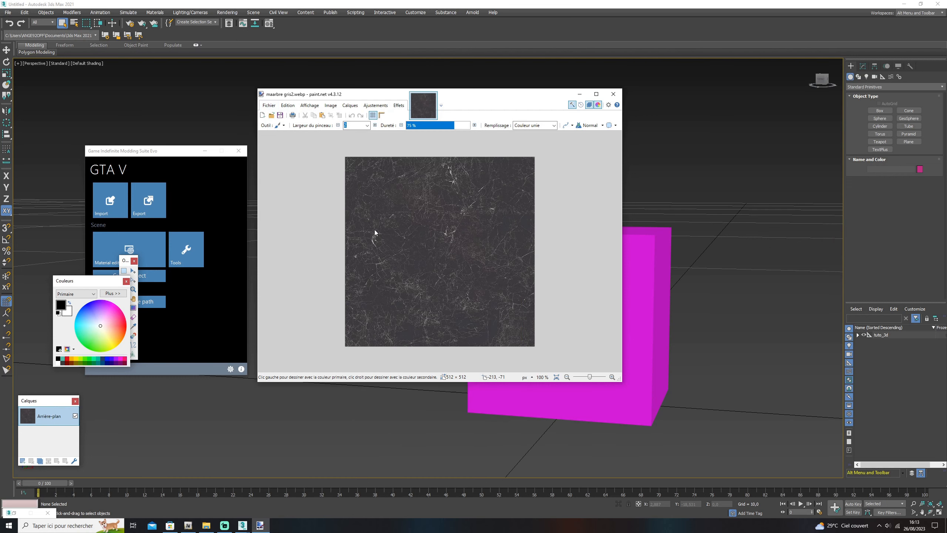
left_click(355, 255)
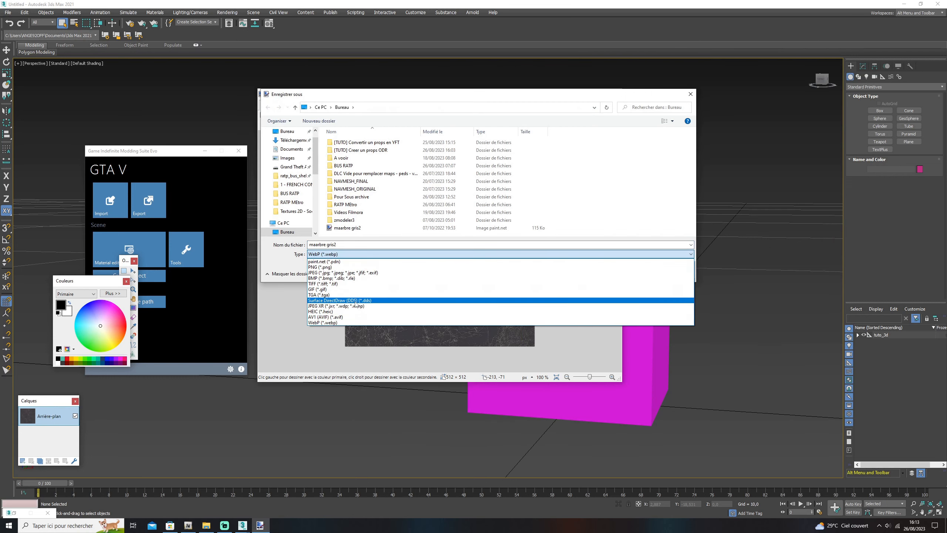
left_click(331, 301)
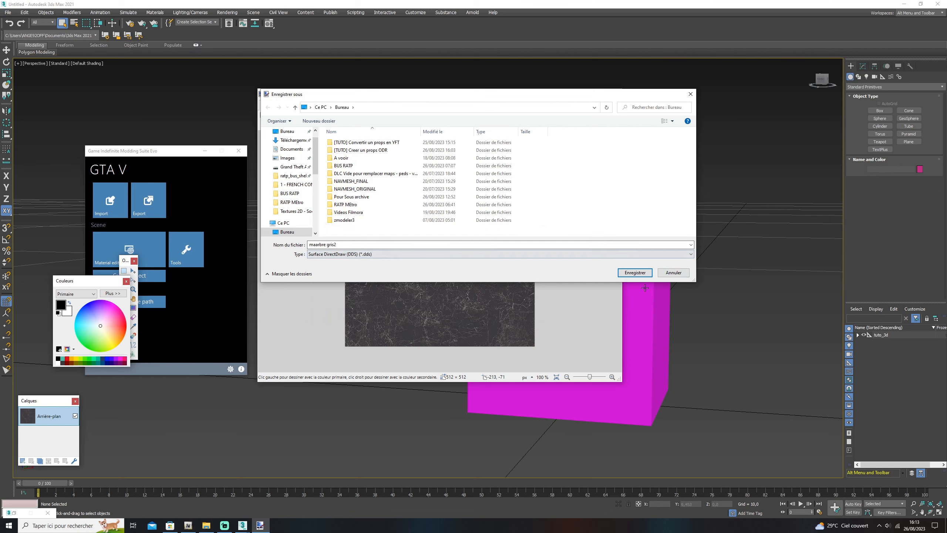
left_click(634, 273)
left_click(499, 287)
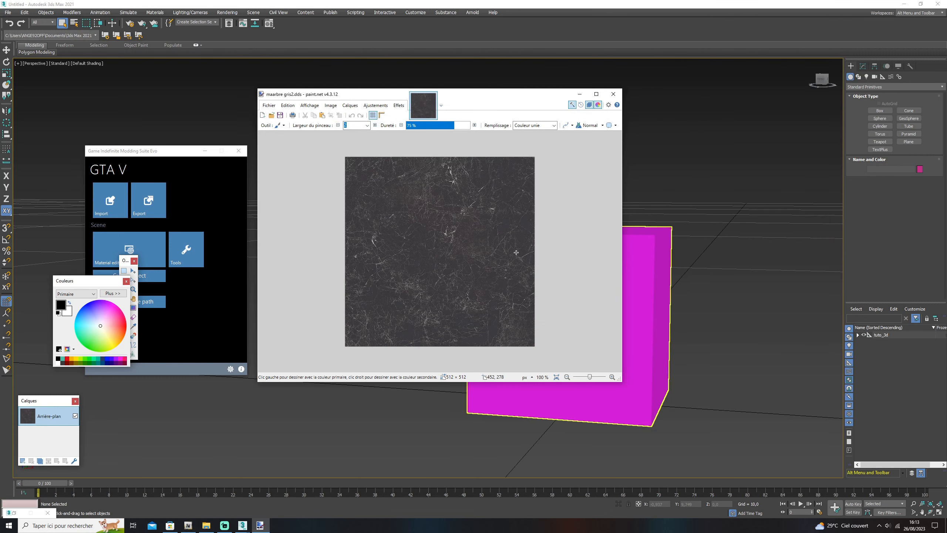
left_click(614, 94)
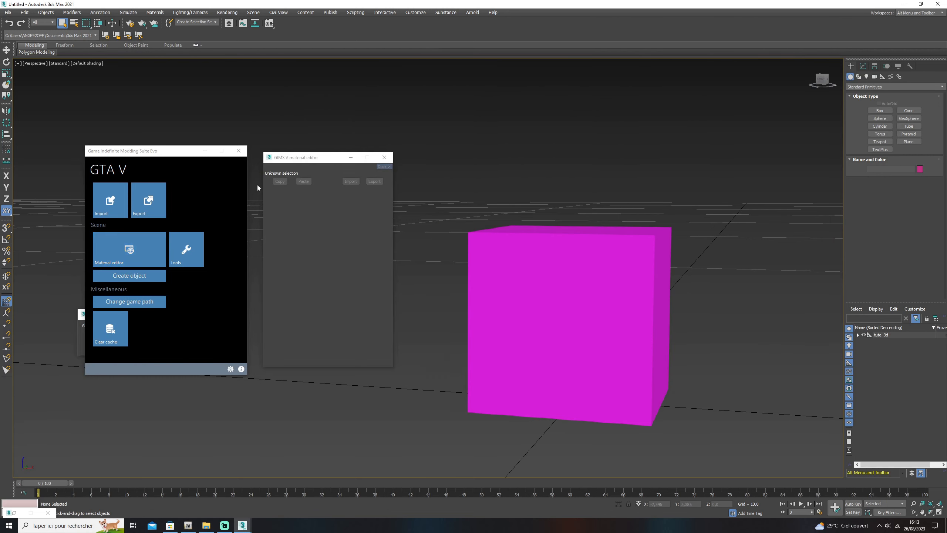
- Select the tuto_3D_high box, open its material options and switch the shader to Other and back to Default
left_click(532, 271)
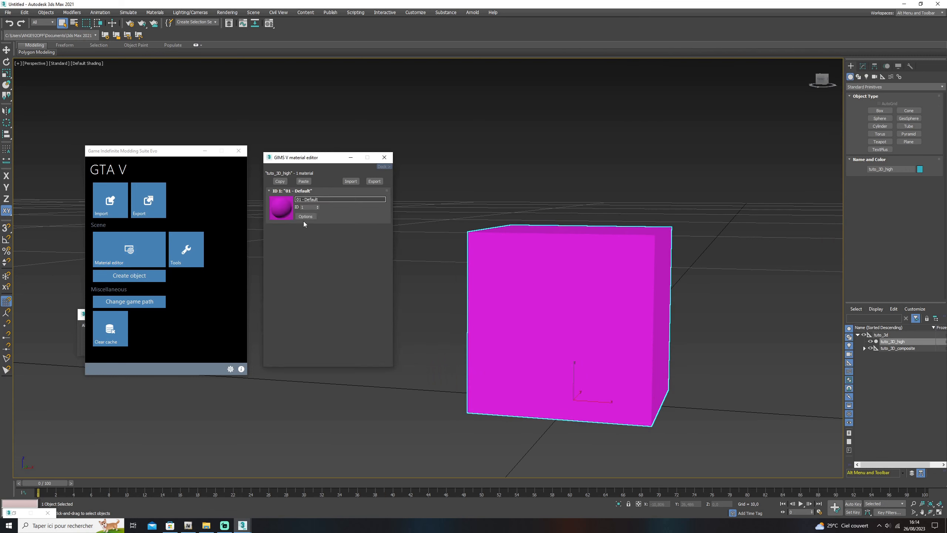
left_click(314, 216)
left_click(458, 221)
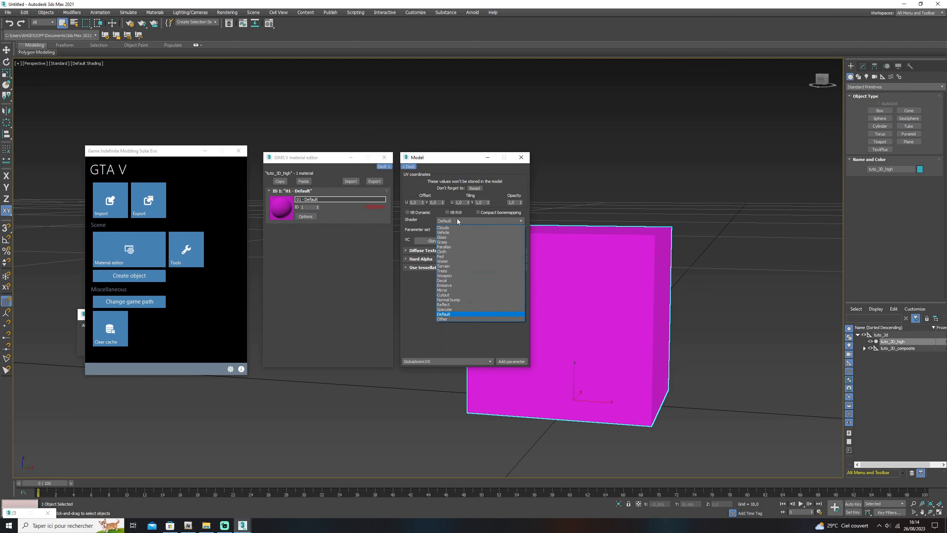
left_click(461, 218)
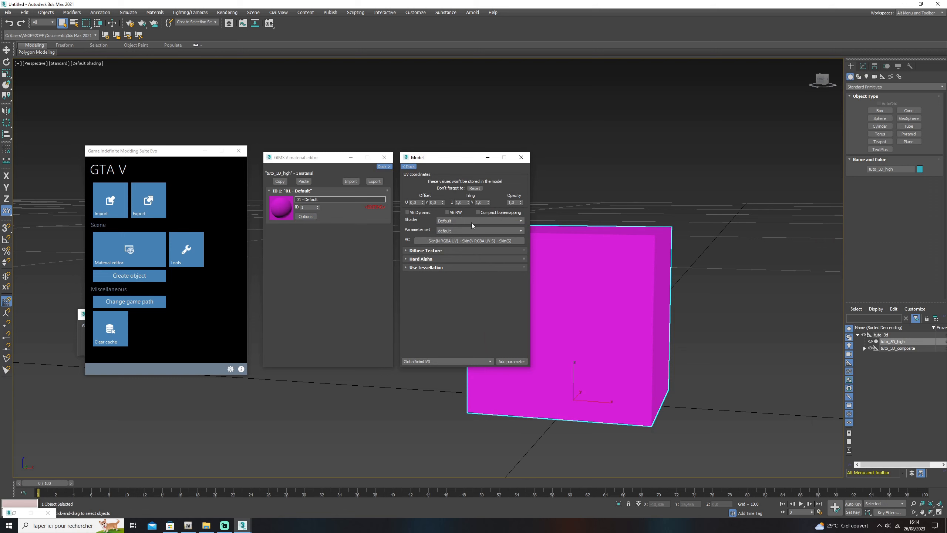
left_click(472, 221)
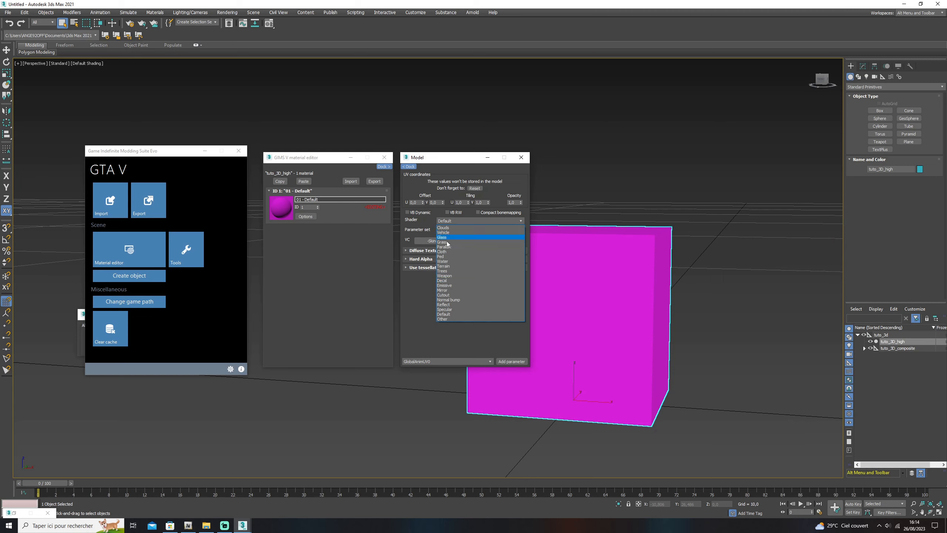
left_click(441, 319)
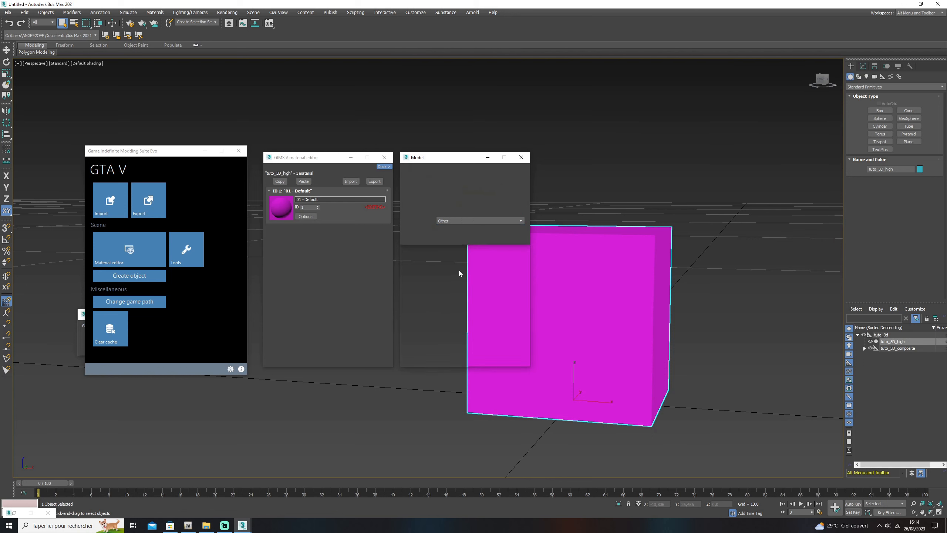
left_click(463, 231)
left_click(456, 222)
left_click(456, 222)
left_click(446, 314)
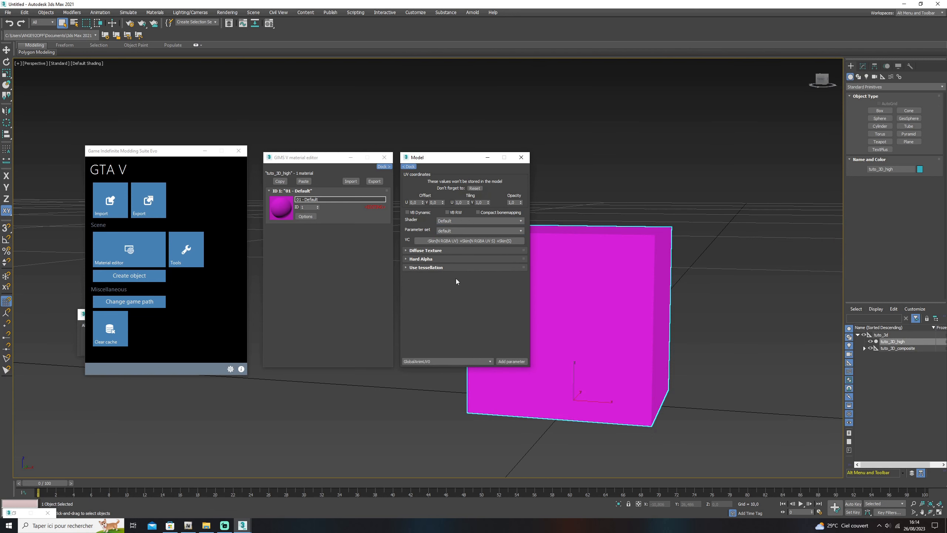
- Load maarbre gris2.dds from the Desktop as the material's diffuse texture
left_click(455, 252)
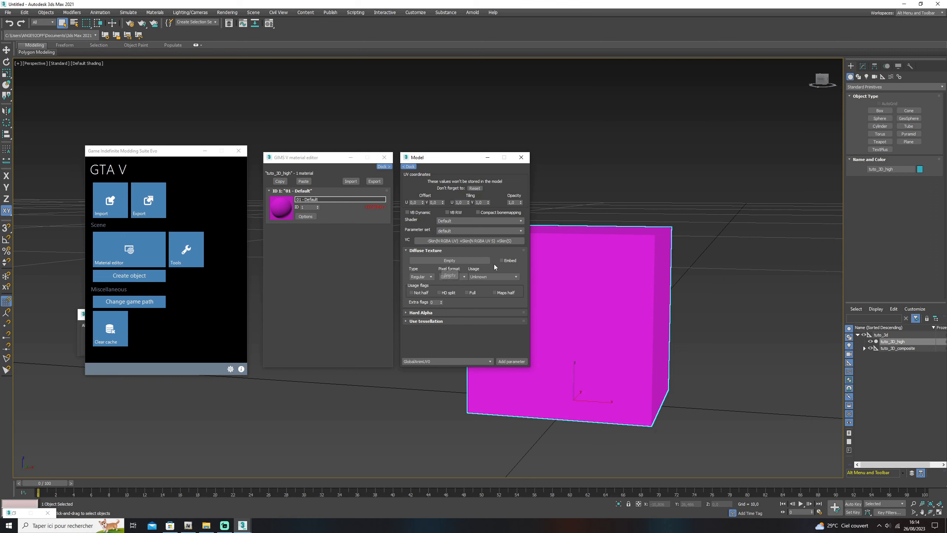
left_click(454, 220)
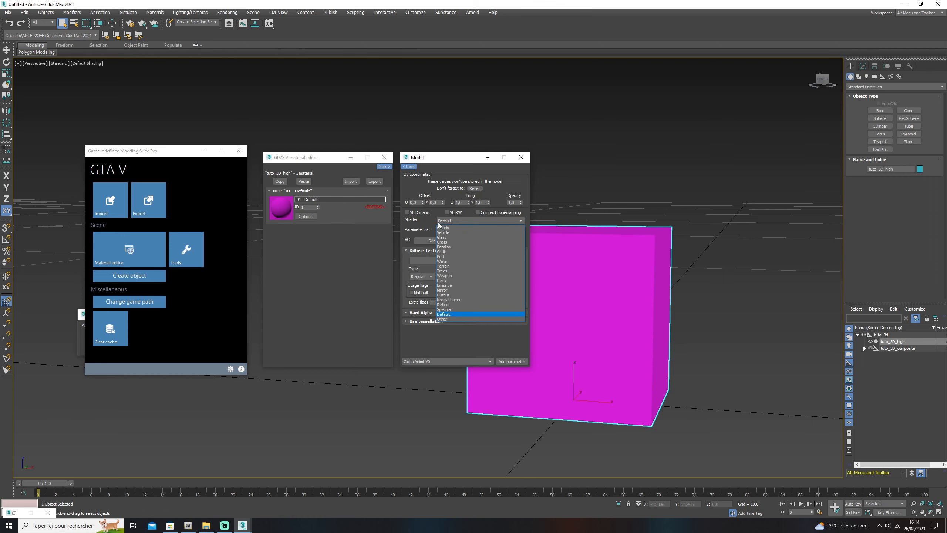
left_click(443, 220)
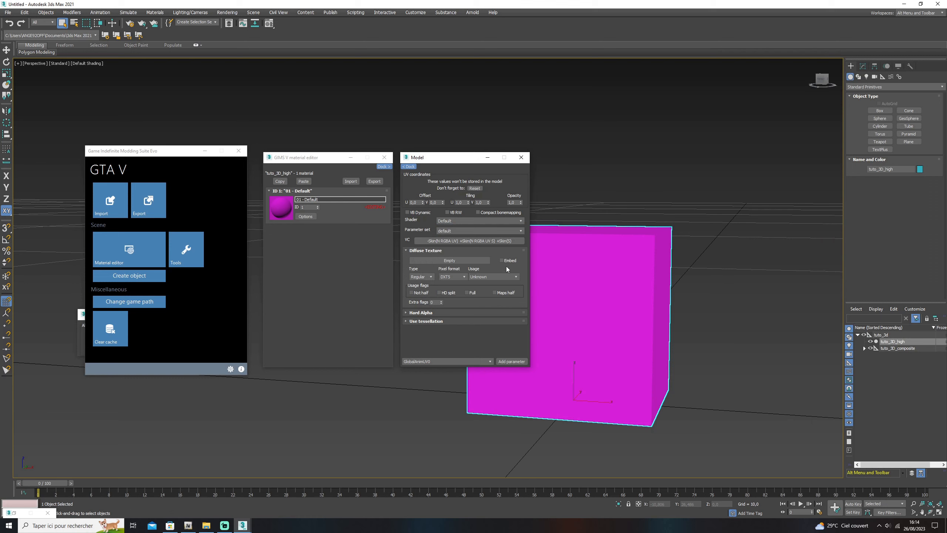
left_click(449, 263)
scroll(458, 272, "down", 2)
double_click(478, 292)
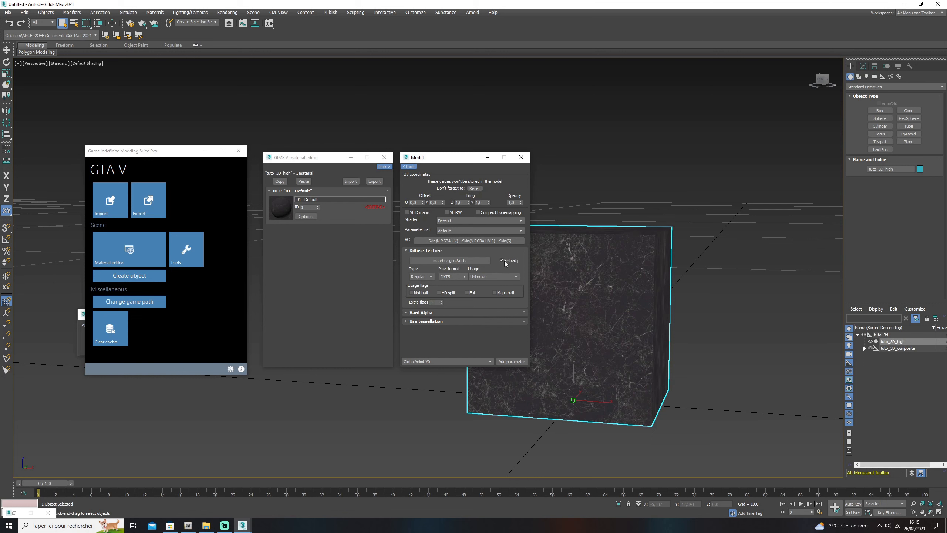
- Enable HD split for the diffuse texture and set its usage to Diffuse
left_click(449, 293)
left_click(492, 277)
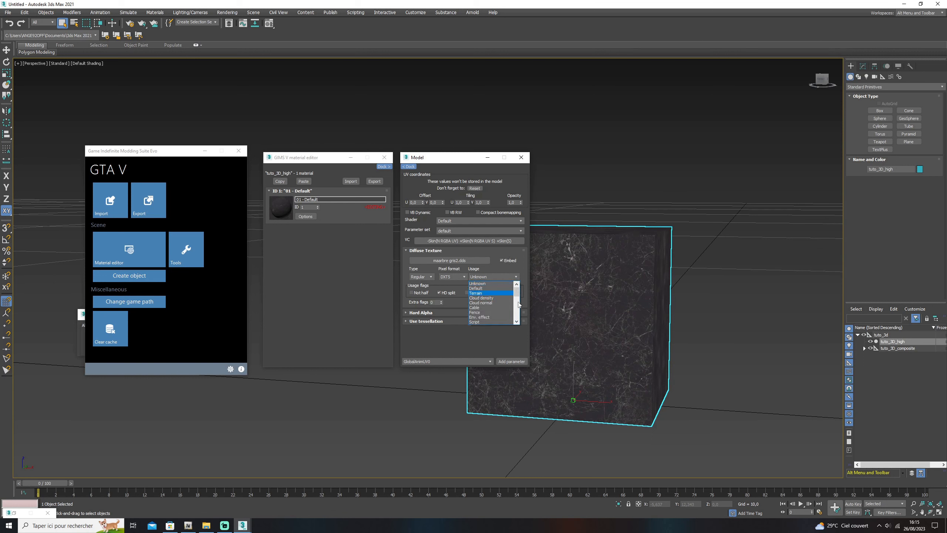
left_click_drag(518, 294, 521, 318)
scroll(489, 297, "up", 5)
left_click(484, 301)
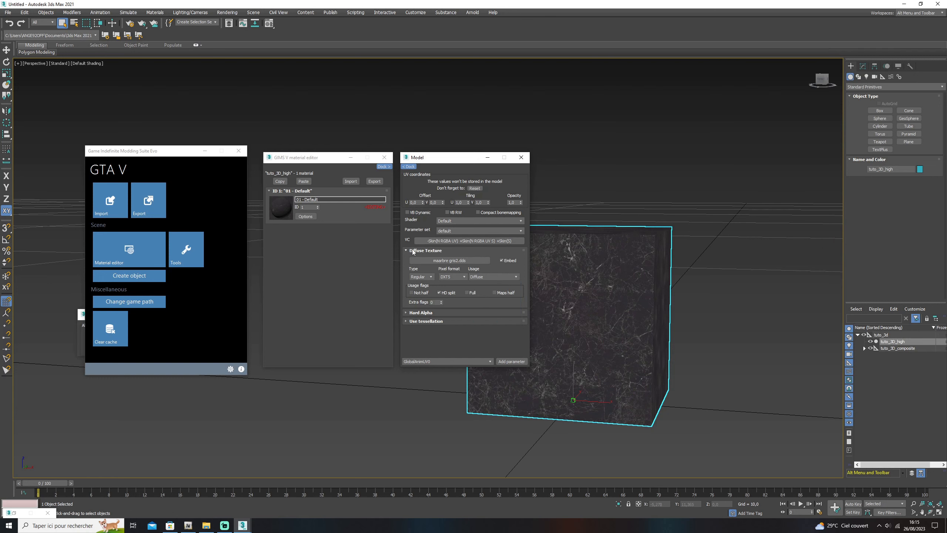
- Close the material options window and hide the tuto_3D_high object
left_click(424, 250)
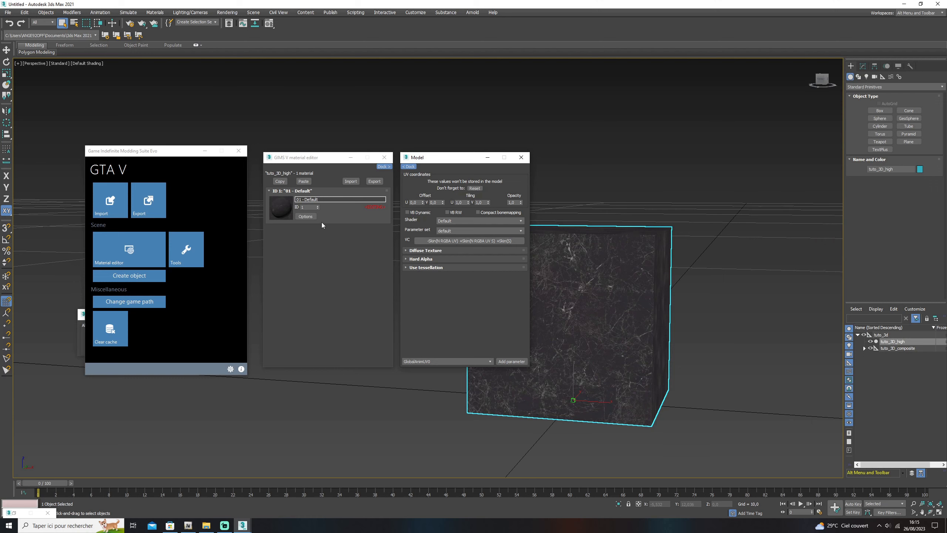
left_click(522, 157)
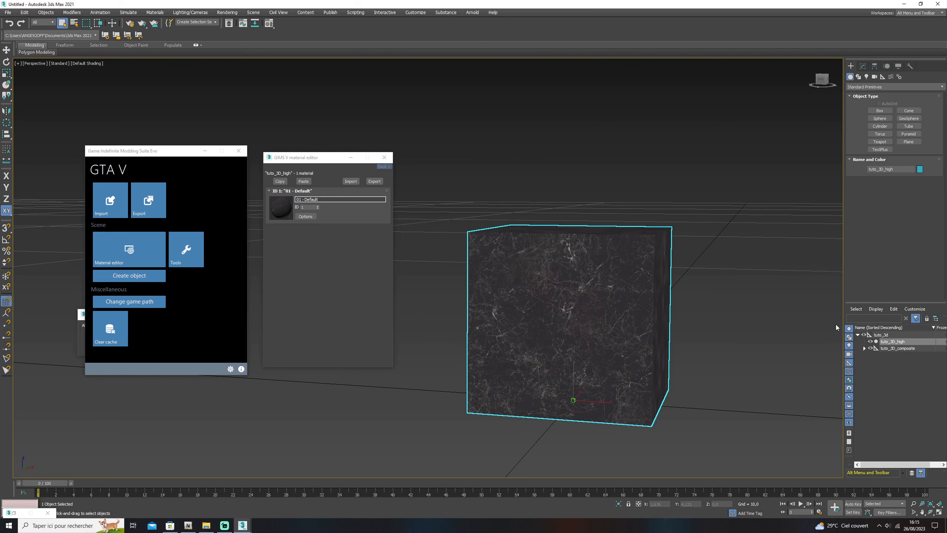
left_click(871, 341)
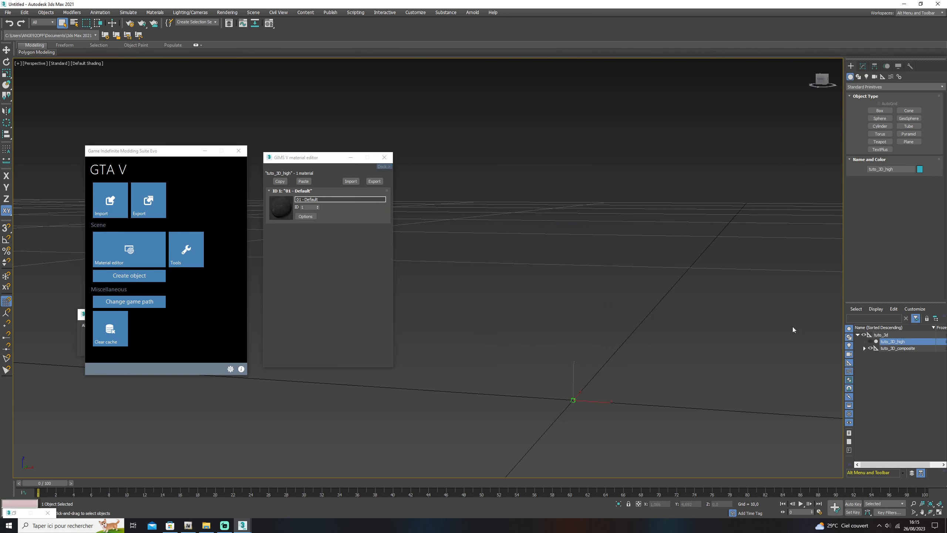
- Toggle visibility of tuto_3D_high and the Dx1 collision box to compare the two objects in the viewport
left_click(871, 342)
left_click(870, 341)
left_click(865, 348)
left_click(877, 355)
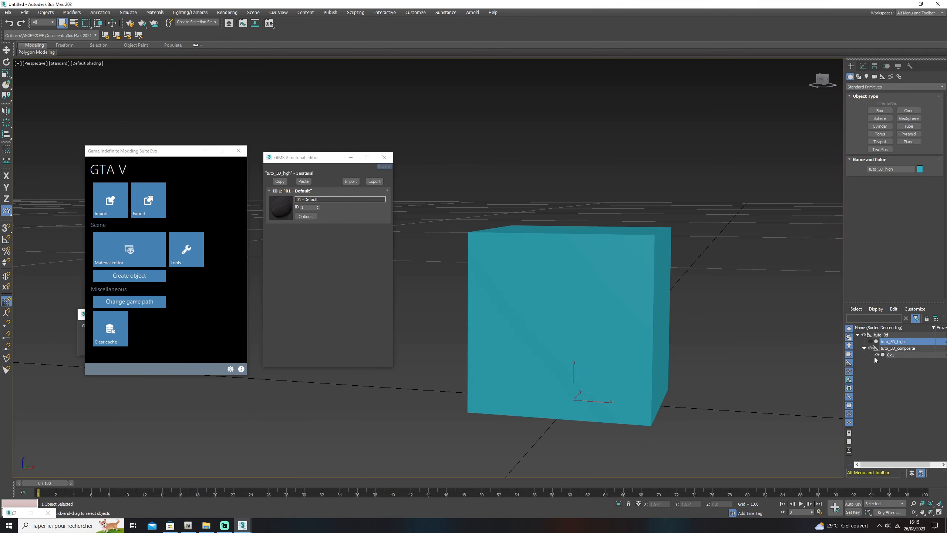
left_click(589, 316)
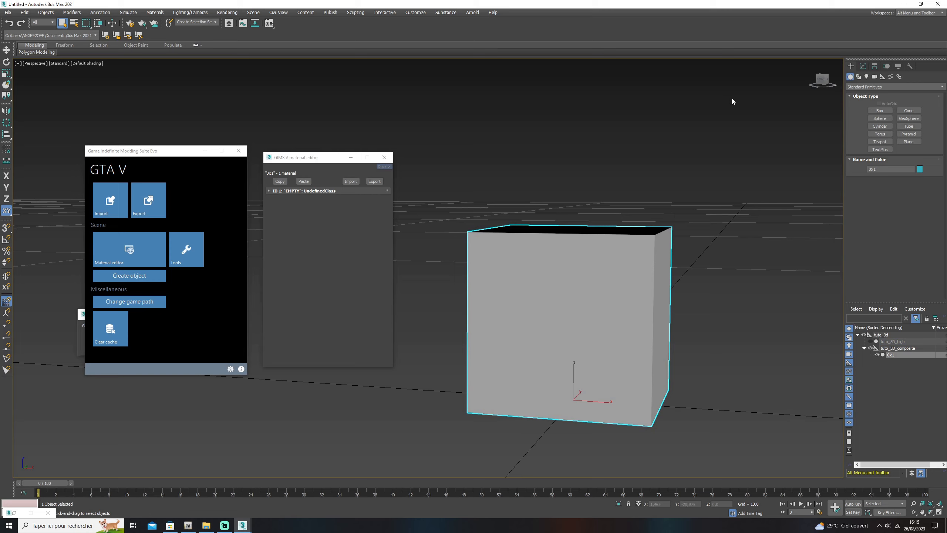
middle_click_drag(571, 317, 597, 308, "alt")
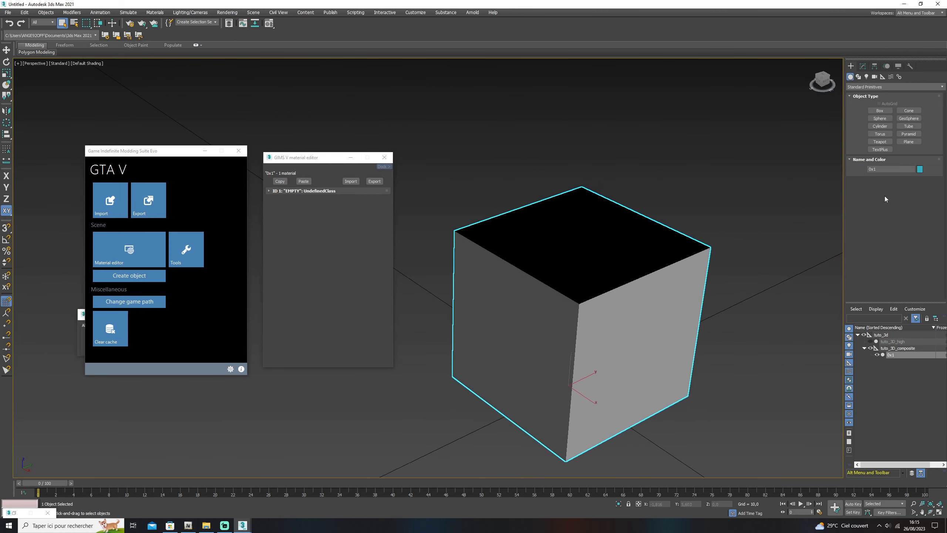
left_click(872, 342)
left_click(877, 355)
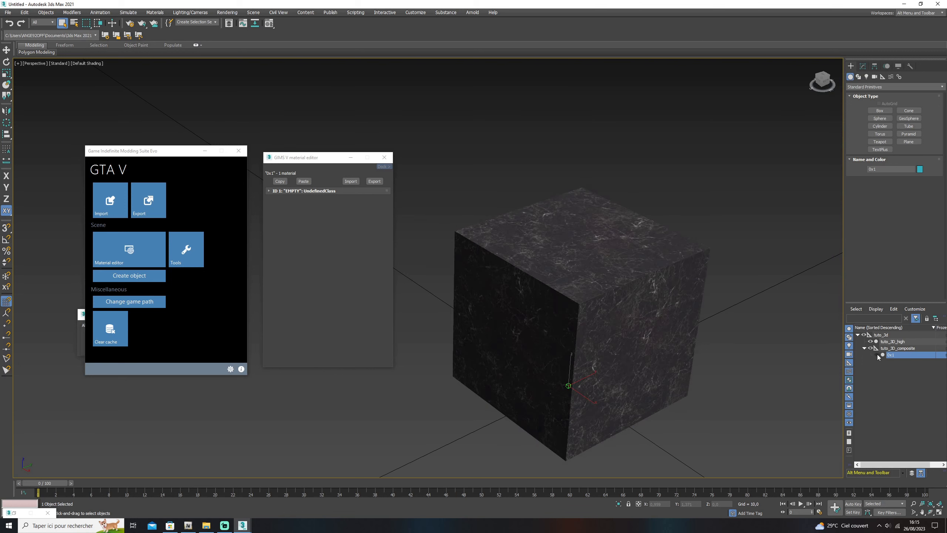
left_click(870, 342)
left_click(878, 360)
left_click(877, 357)
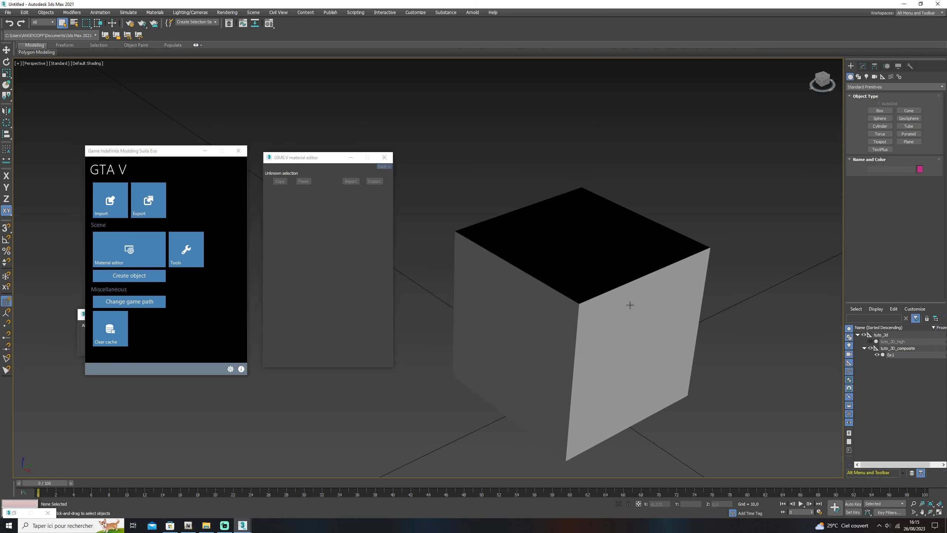
- Open the Material Editor and assign the GTA V Collision material from slot 02 to the Dx1 collision box
left_click(269, 23)
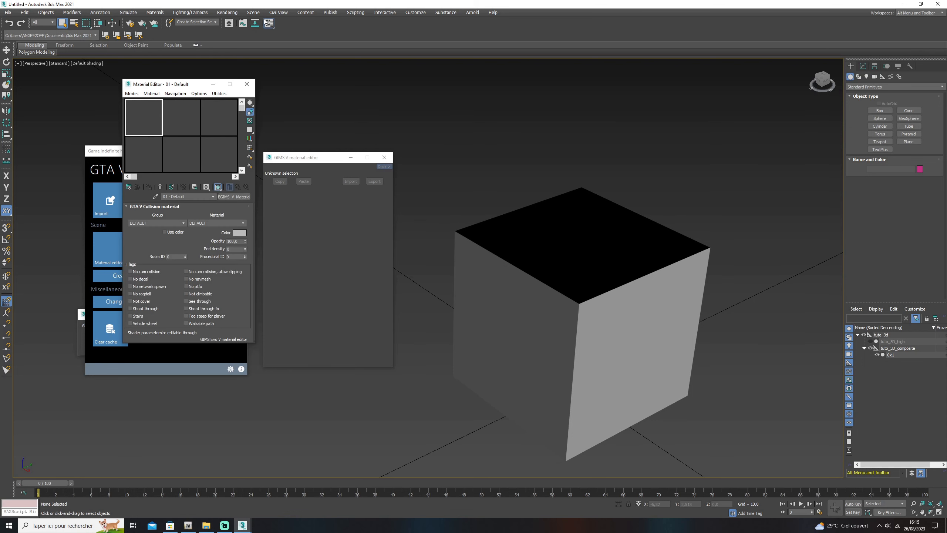
left_click(233, 197)
double_click(332, 234)
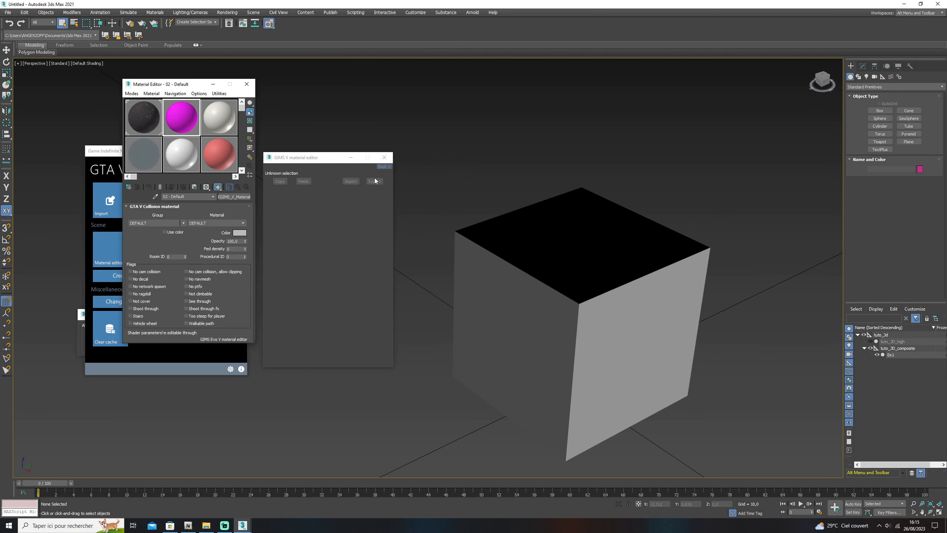
left_click_drag(270, 182, 535, 303)
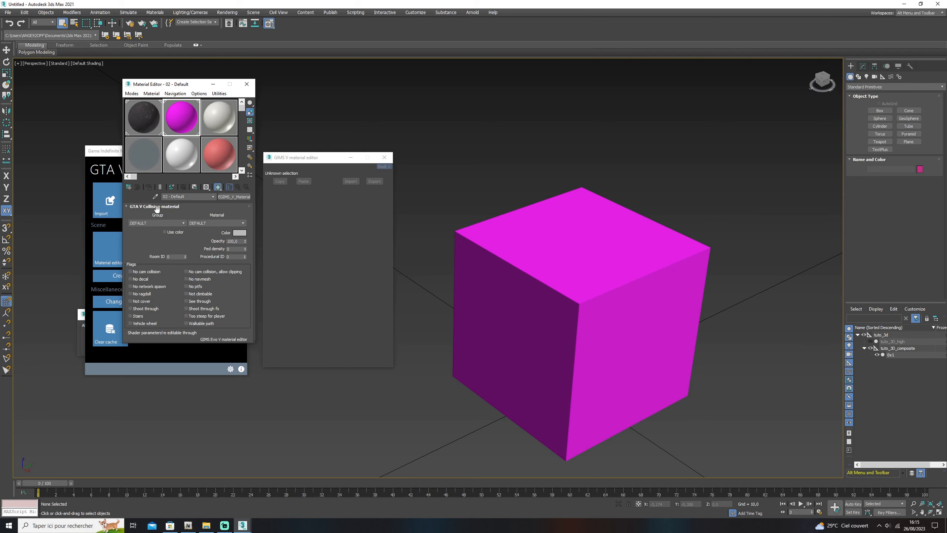
- Set the collision group to HARD_TERRAIN and browse its collision material list
left_click(156, 223)
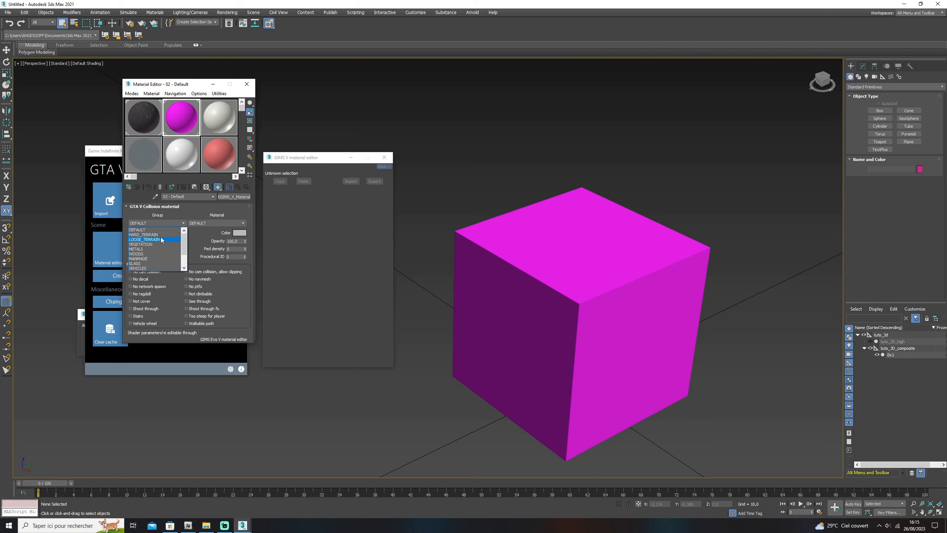
left_click(147, 234)
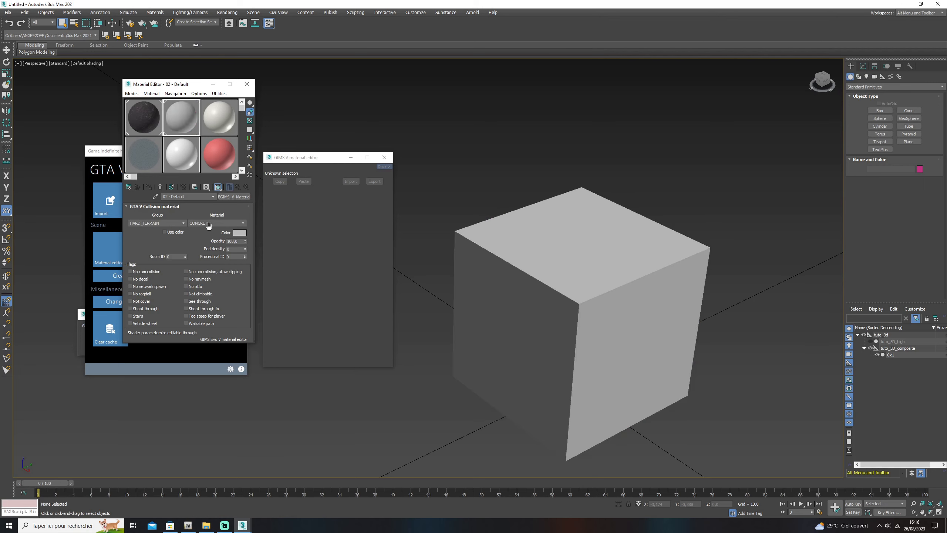
left_click(211, 224)
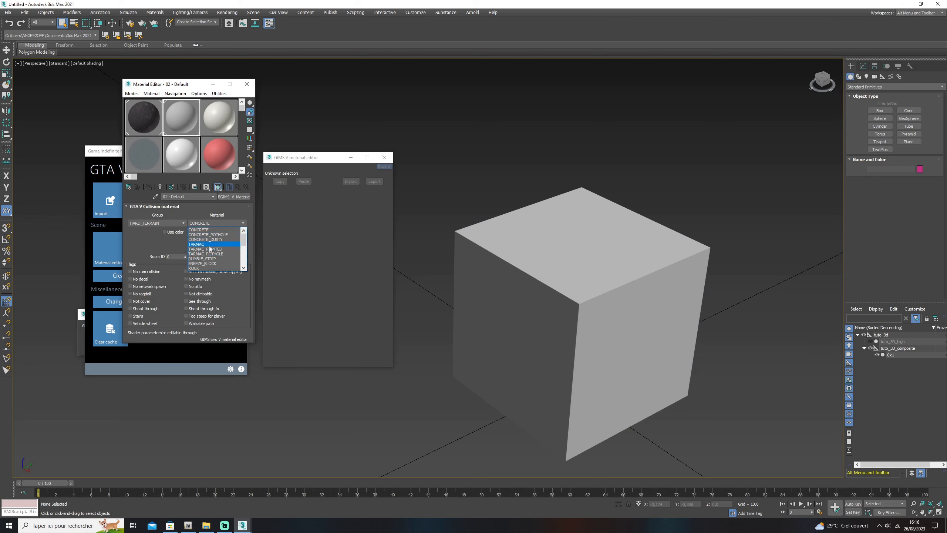
scroll(218, 250, "down", 1)
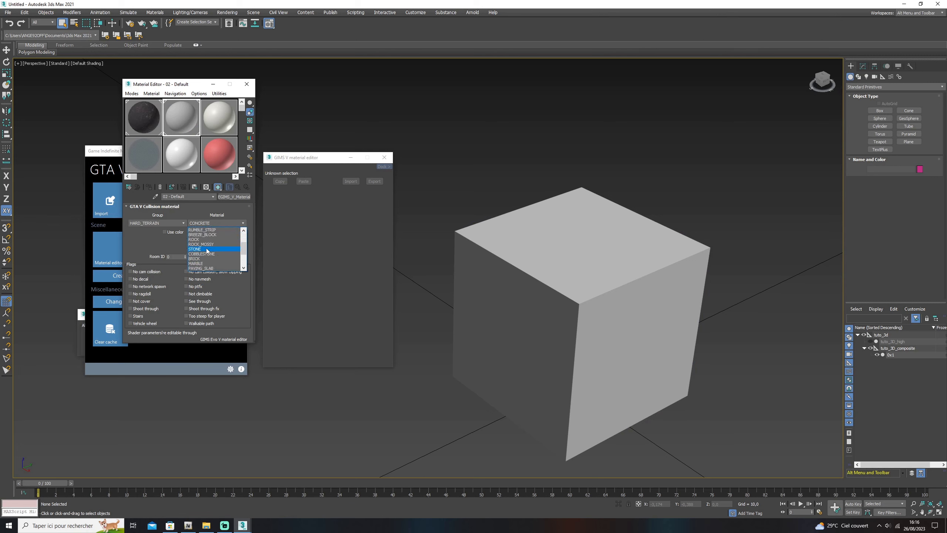
scroll(214, 268, "down", 1)
- Switch the collision group to LOOSE_TERRAIN and browse its materials
left_click(156, 224)
left_click(155, 224)
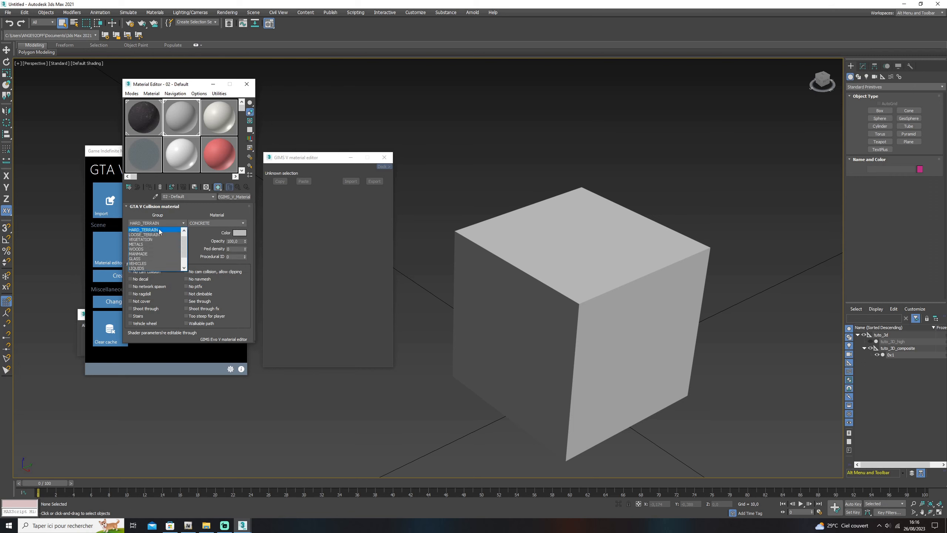
left_click(161, 237)
left_click(228, 223)
scroll(219, 244, "down", 2)
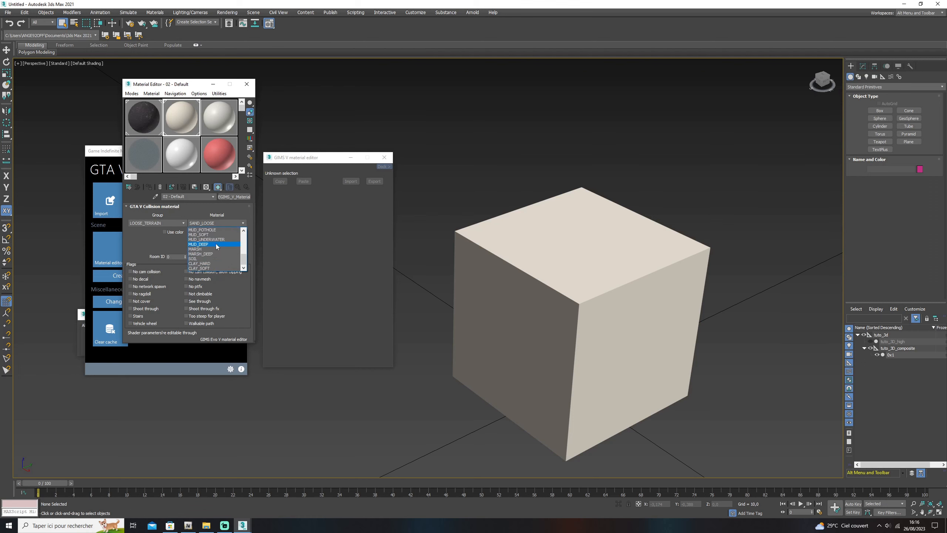
- Switch the collision group to MANMADE and browse its materials, leaving CERAMIC
left_click(168, 224)
left_click(168, 224)
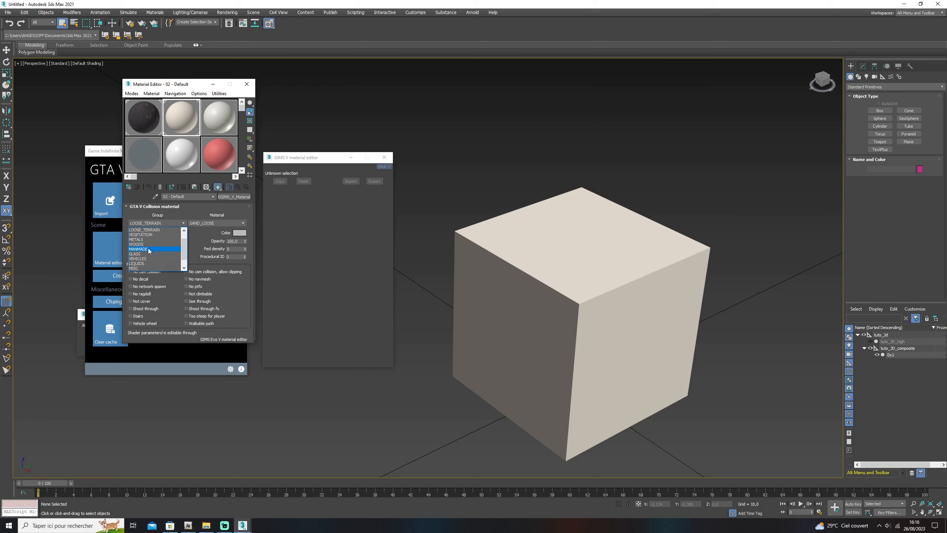
left_click(148, 249)
left_click(214, 225)
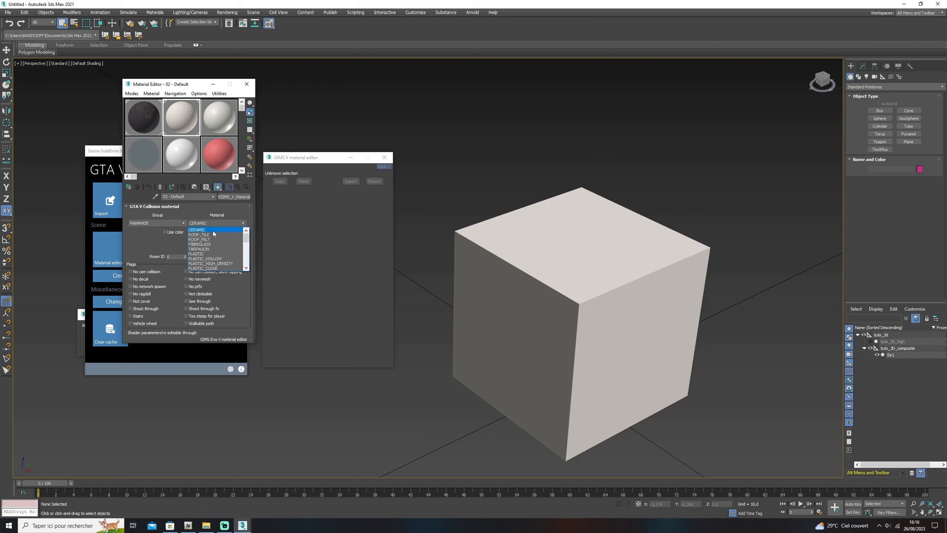
scroll(204, 241, "down", 3)
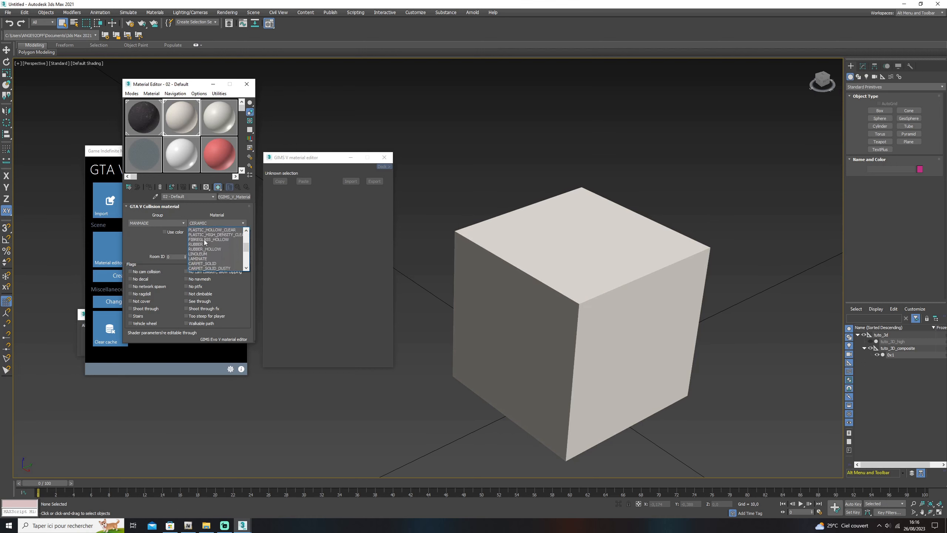
scroll(204, 240, "down", 1)
scroll(201, 250, "up", 5)
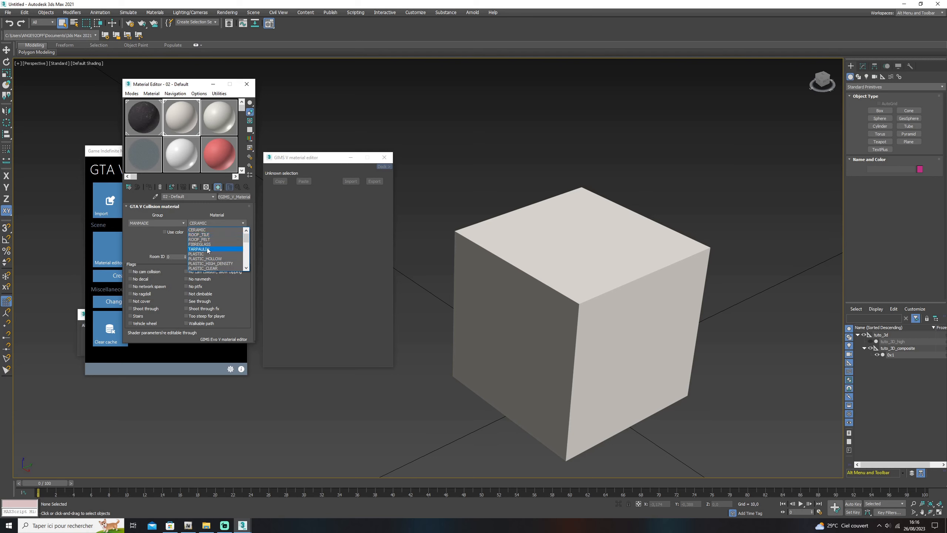
scroll(208, 245, "down", 1)
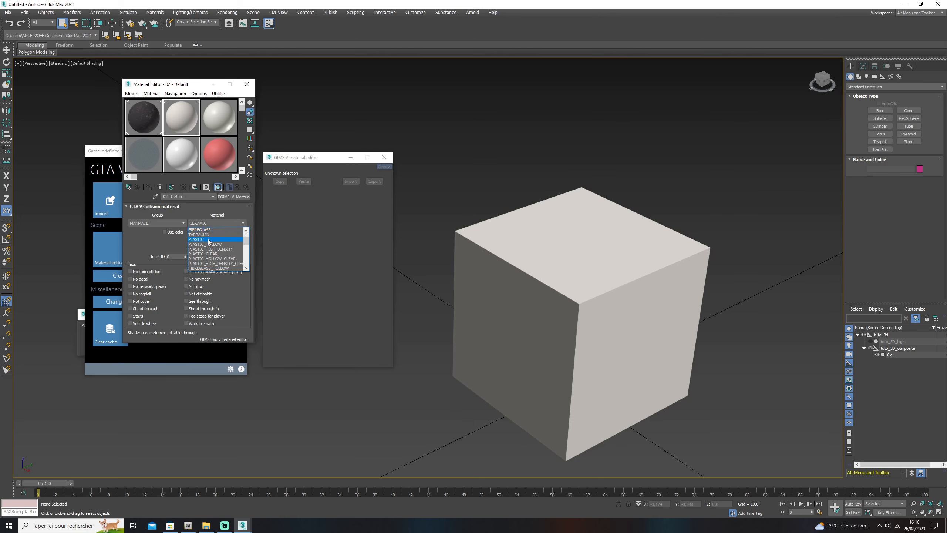
scroll(246, 246, "up", 3)
left_click(210, 223)
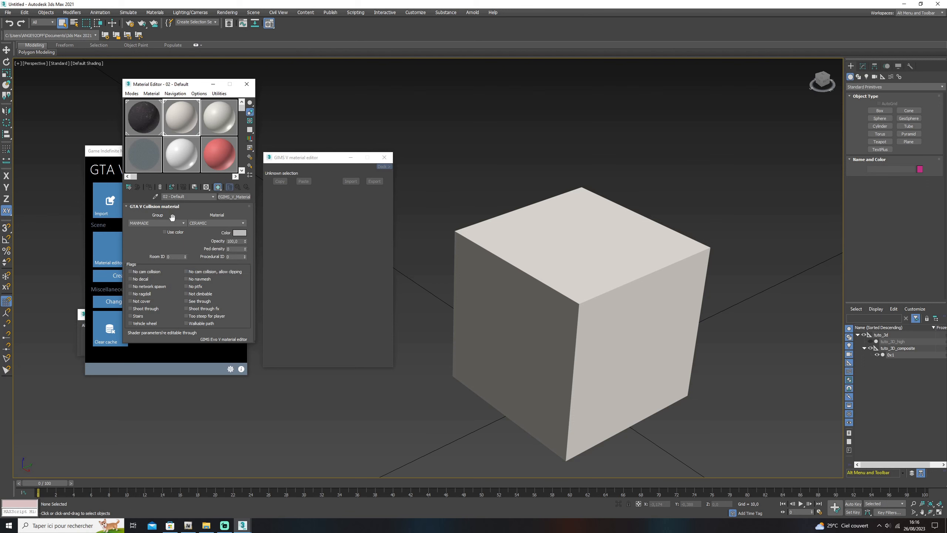
- Select the collision box and set its collision group to HARD_TERRAIN and material to MARBLE
left_click(506, 261)
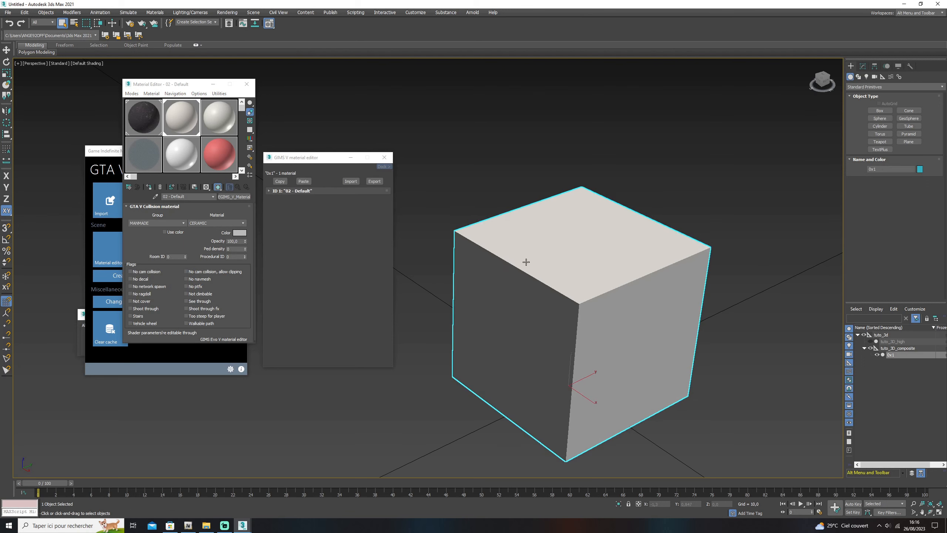
left_click(169, 223)
left_click(161, 232)
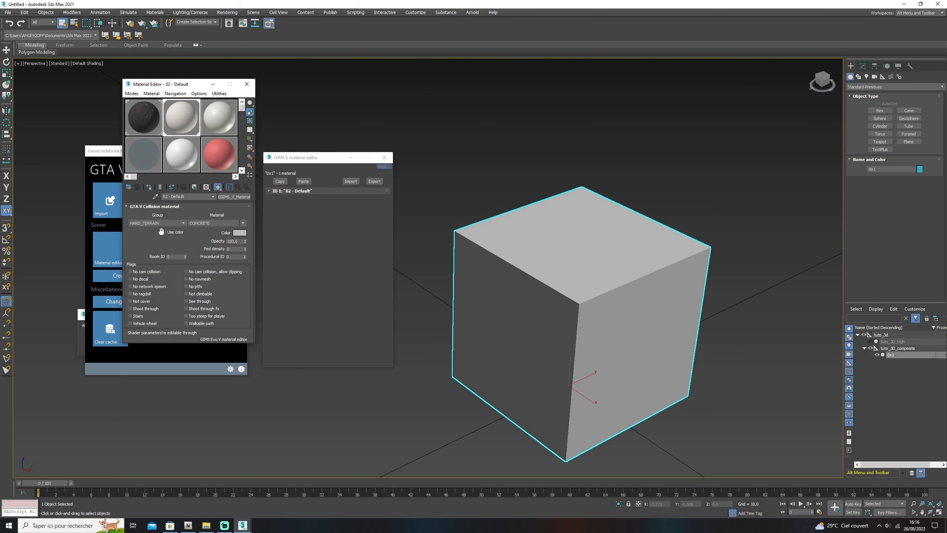
left_click(216, 223)
scroll(204, 249, "down", 3)
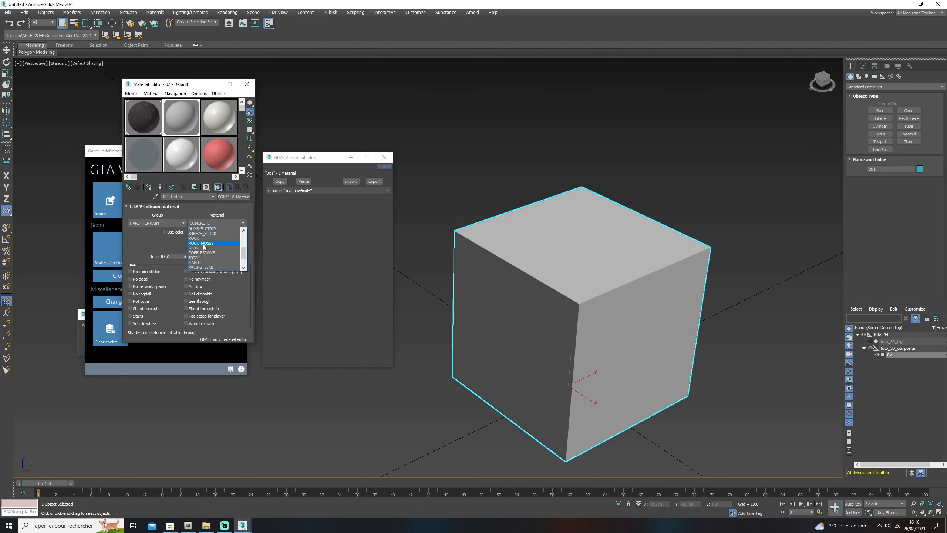
left_click(209, 245)
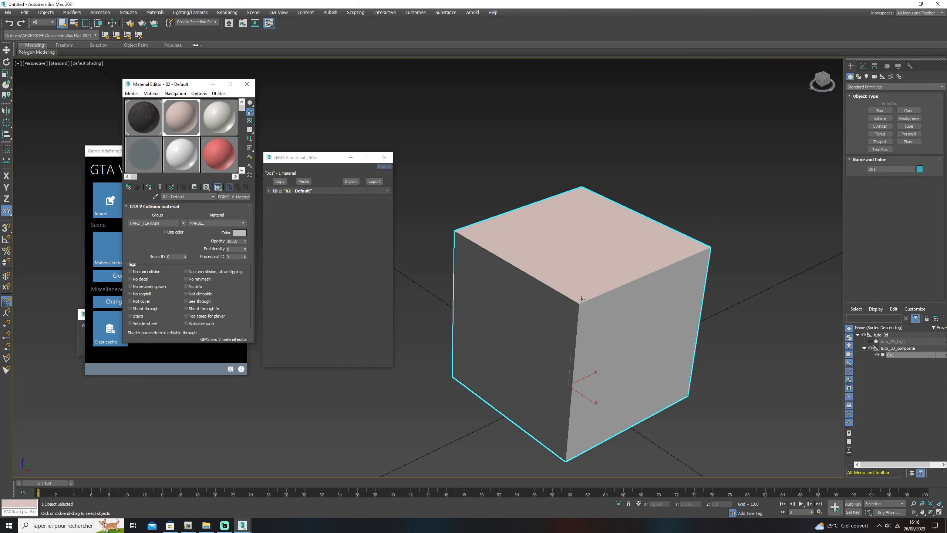
- Unhide the tuto_3D_high object
middle_click_drag(847, 265, 721, 270)
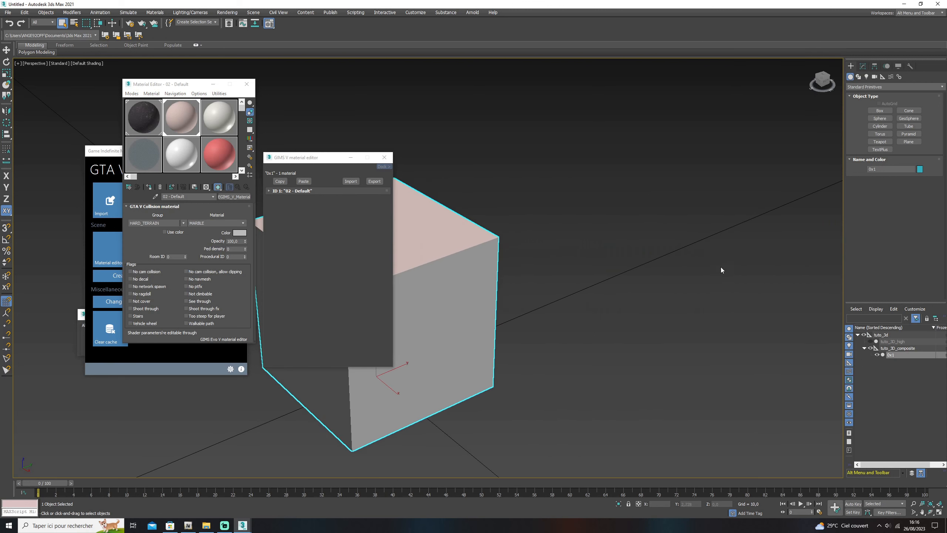
left_click(871, 341)
left_click(857, 335)
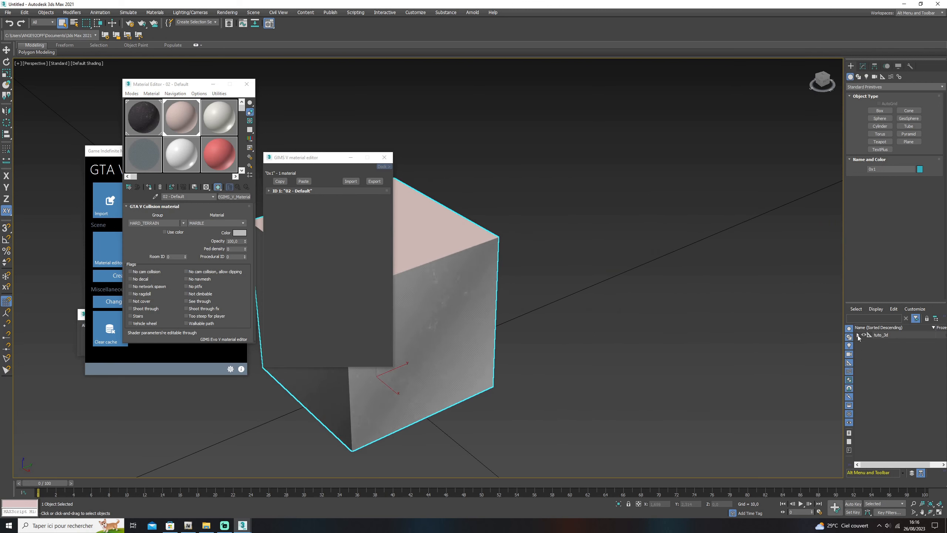
left_click(114, 169)
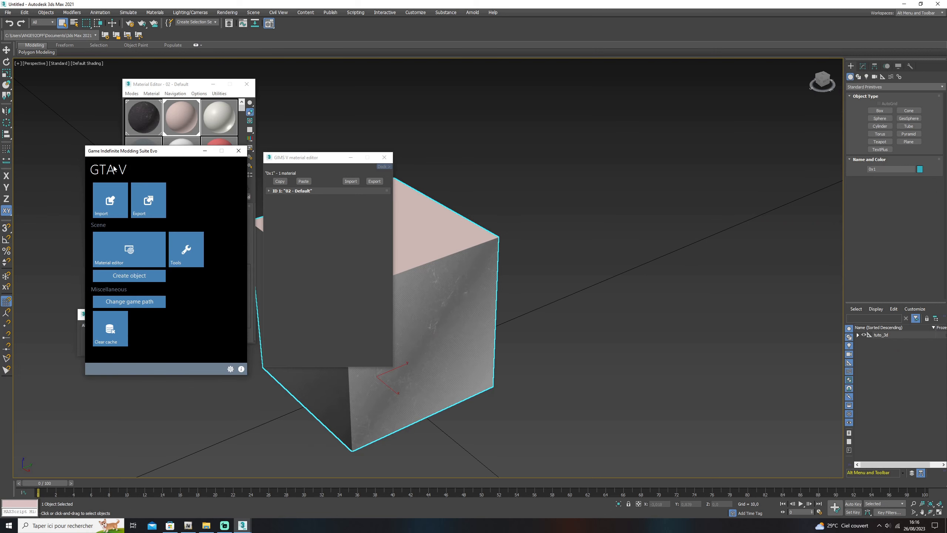
- Review the modifier settings of the tuto_3d helper, tuto_3D_high, tuto_3D_composite and Dx1 objects
left_click(858, 336)
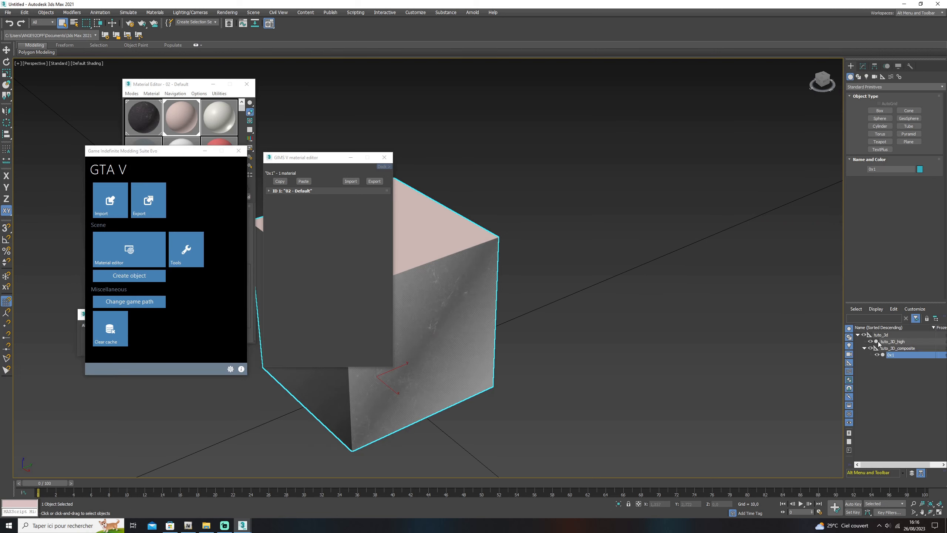
left_click(865, 348)
left_click(891, 337)
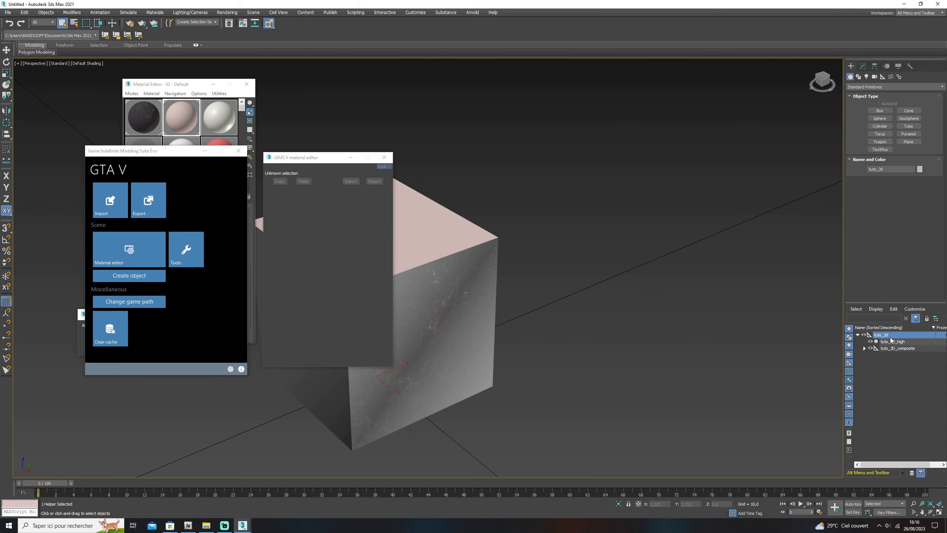
left_click(862, 66)
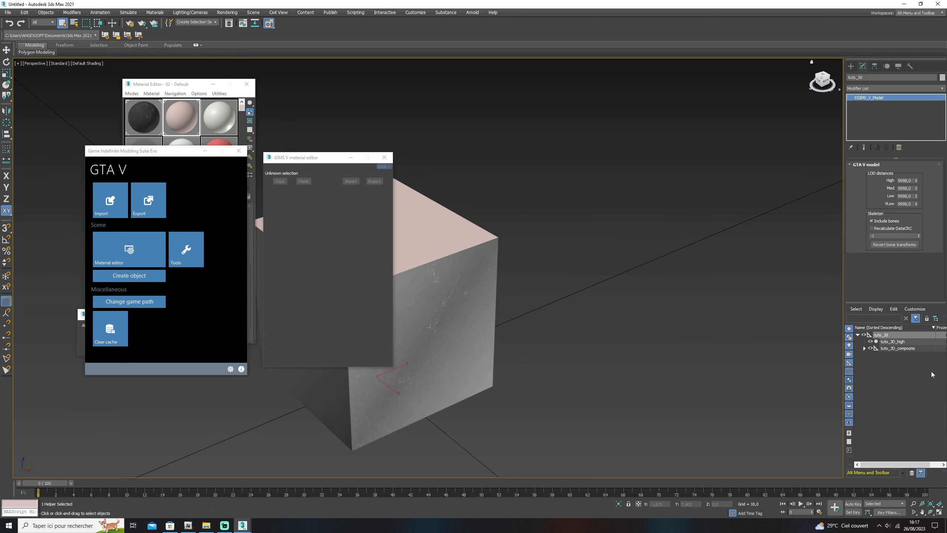
left_click(897, 341)
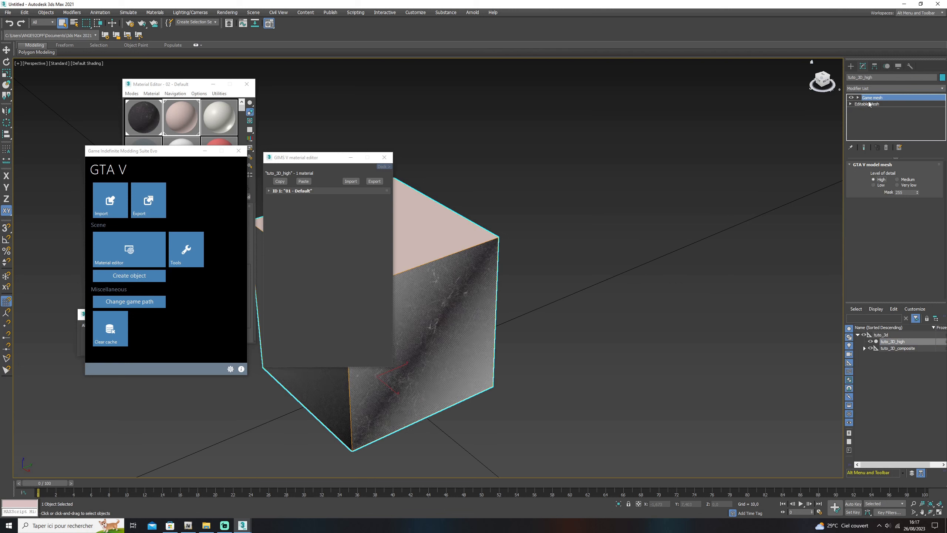
left_click(864, 348)
left_click(897, 349)
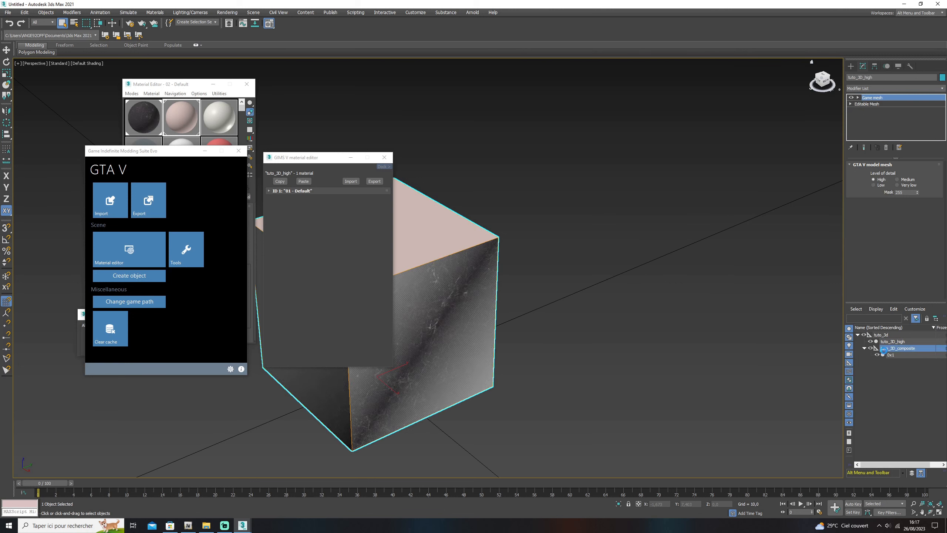
left_click(906, 357)
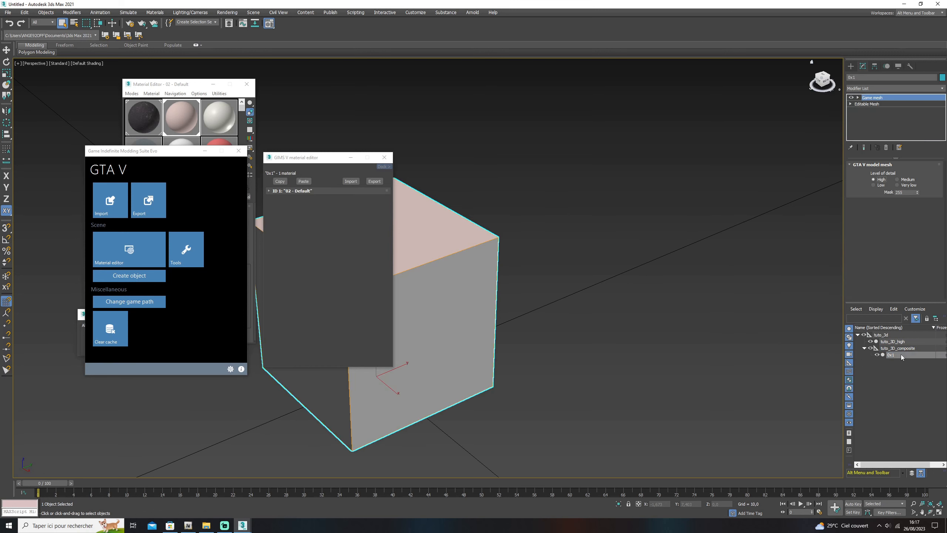
- Collapse the Dx1 object's modifier stack and convert it to an editable mesh
right_click(876, 99)
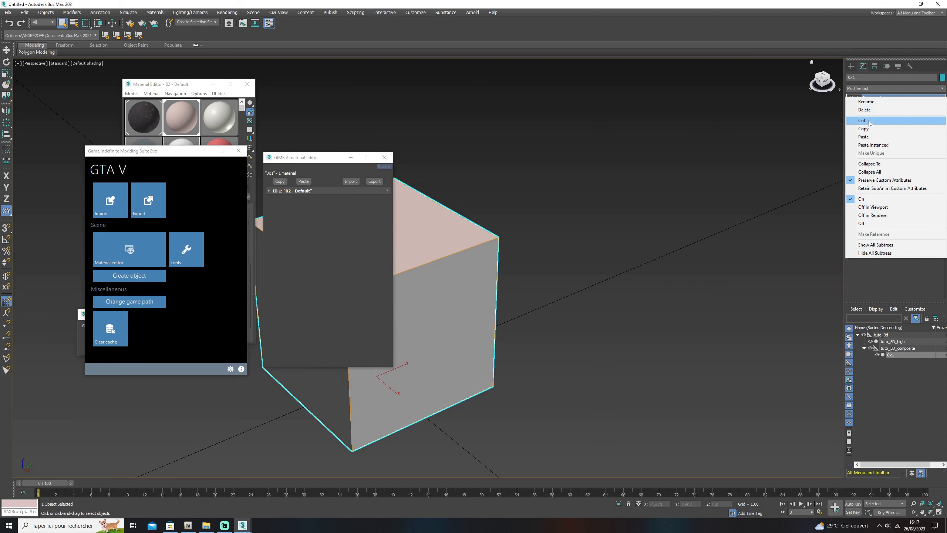
left_click(870, 172)
right_click(484, 291)
mouse_move(504, 367)
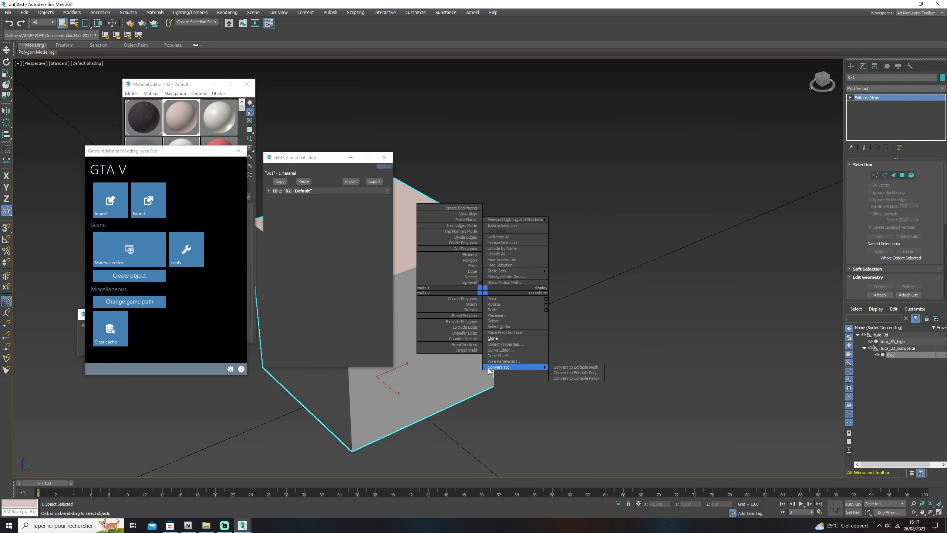
left_click(560, 367)
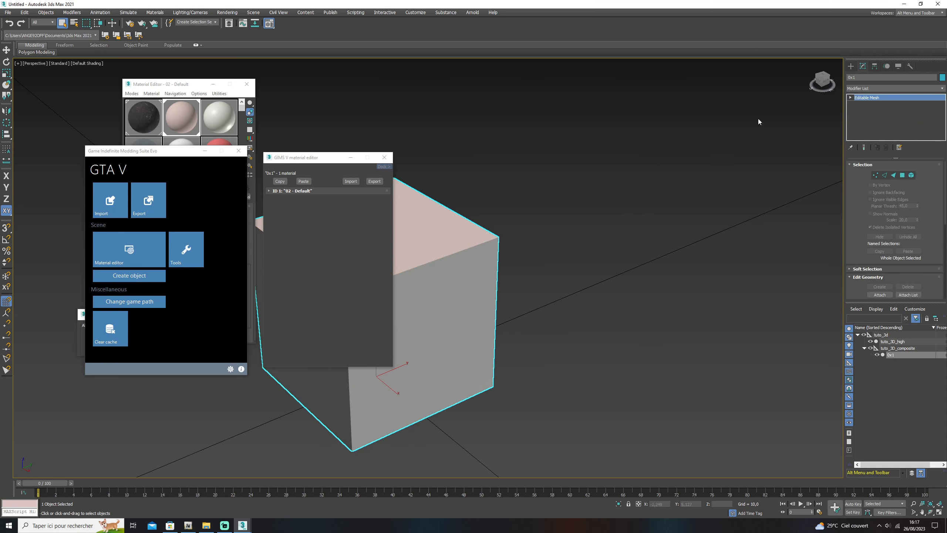
- Deselect everything and start exporting the model with GIMS, browsing to the desktop as destination
left_click(865, 349)
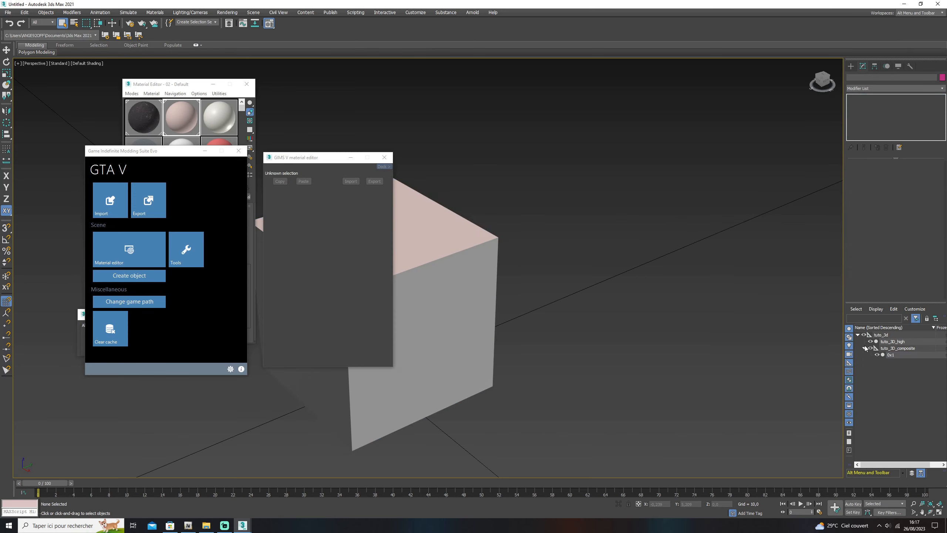
left_click(858, 335)
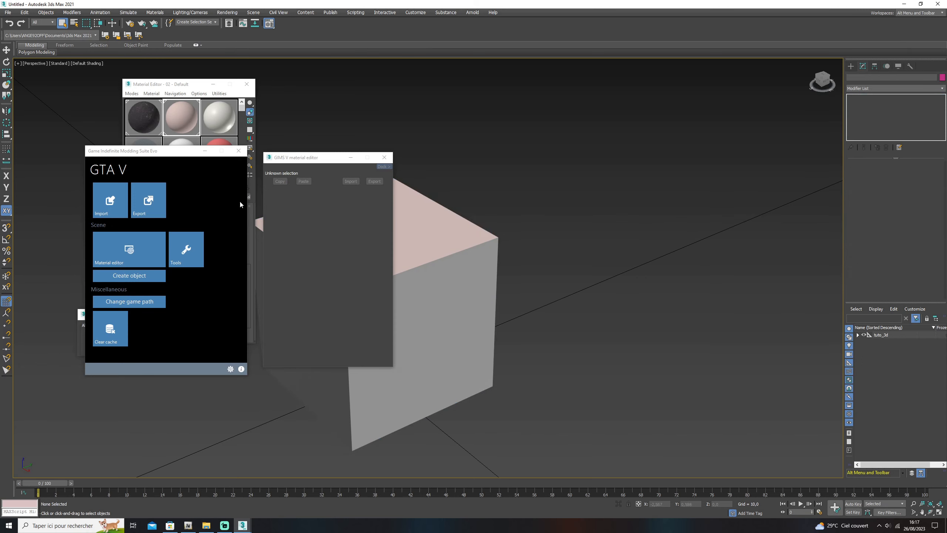
left_click(151, 202)
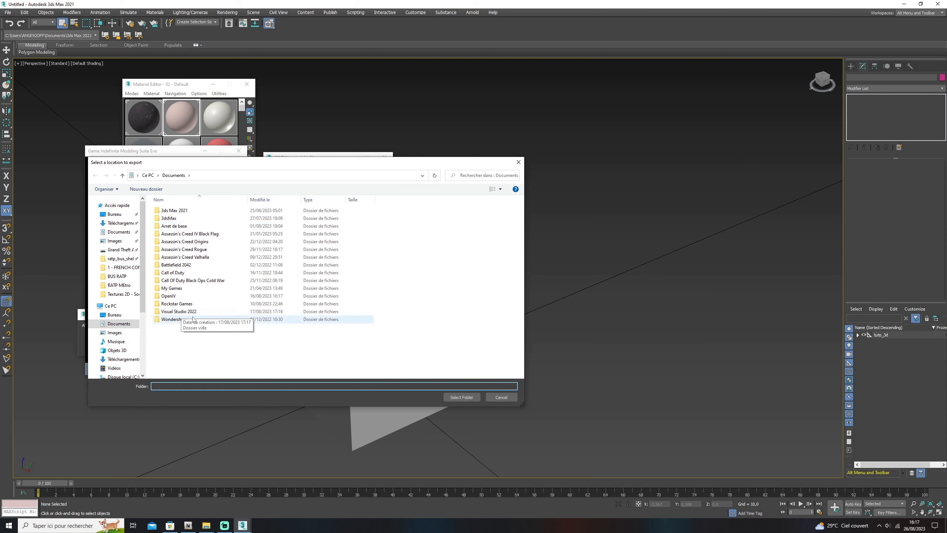
left_click(114, 214)
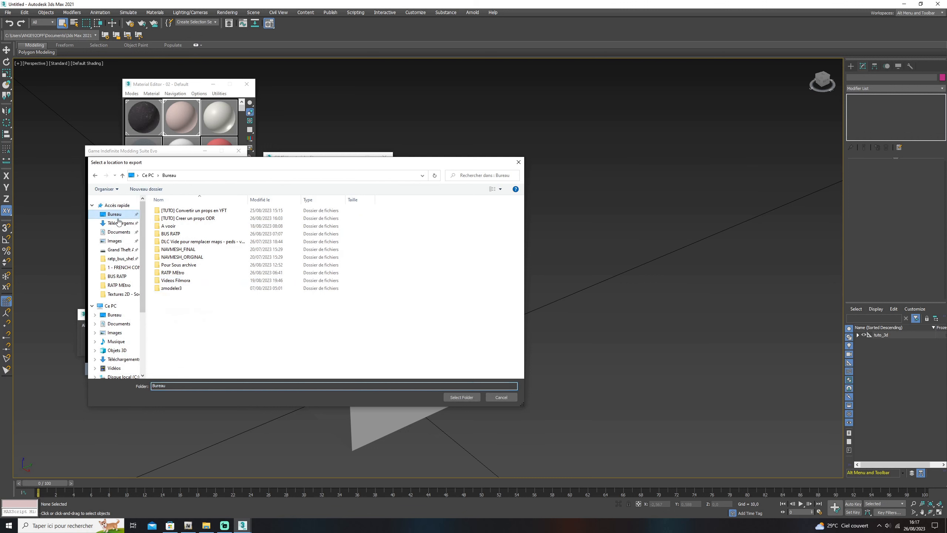
right_click(215, 312)
mouse_move(239, 398)
left_click(321, 395)
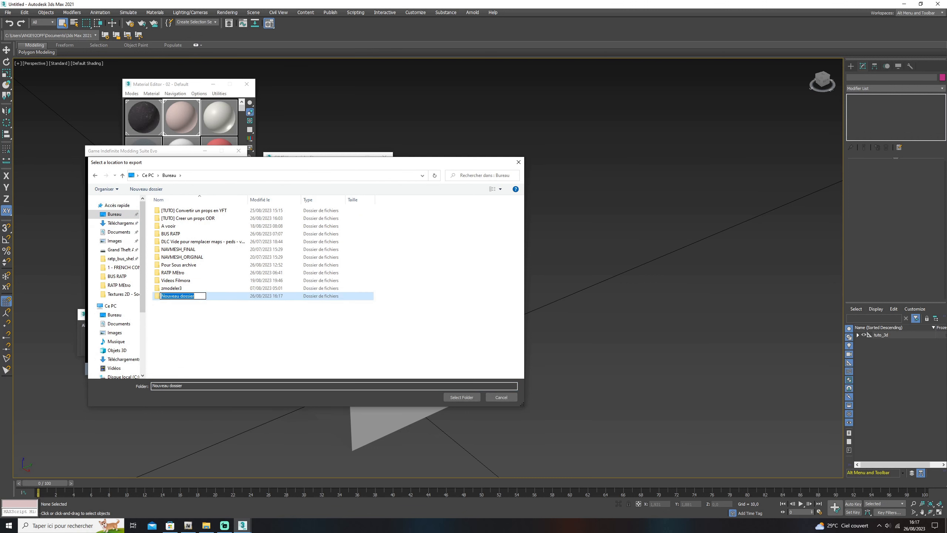
left_click(228, 317)
left_click(228, 297)
- Create an 'ODR format' folder inside '[TUTO] Creer un props ODR' on the desktop and choose it as export location
double_click(209, 210)
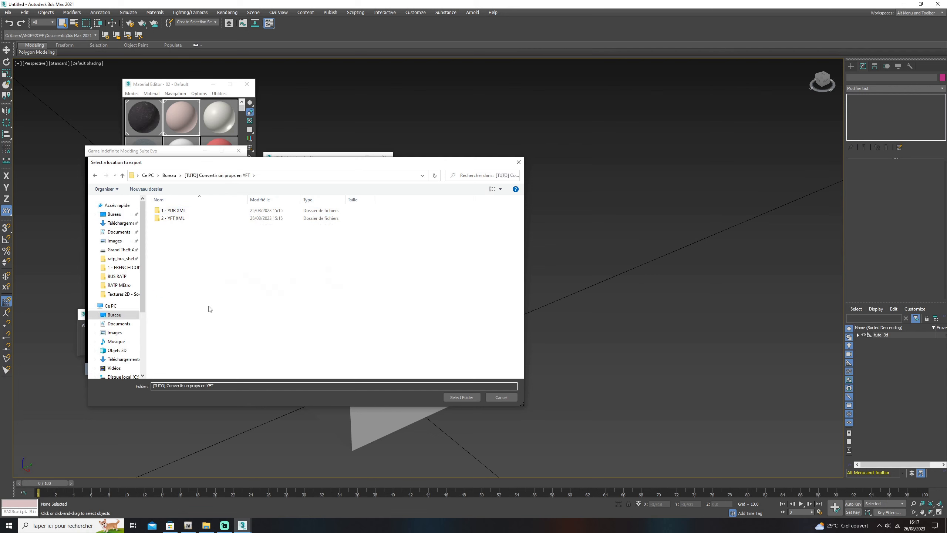
left_click(169, 175)
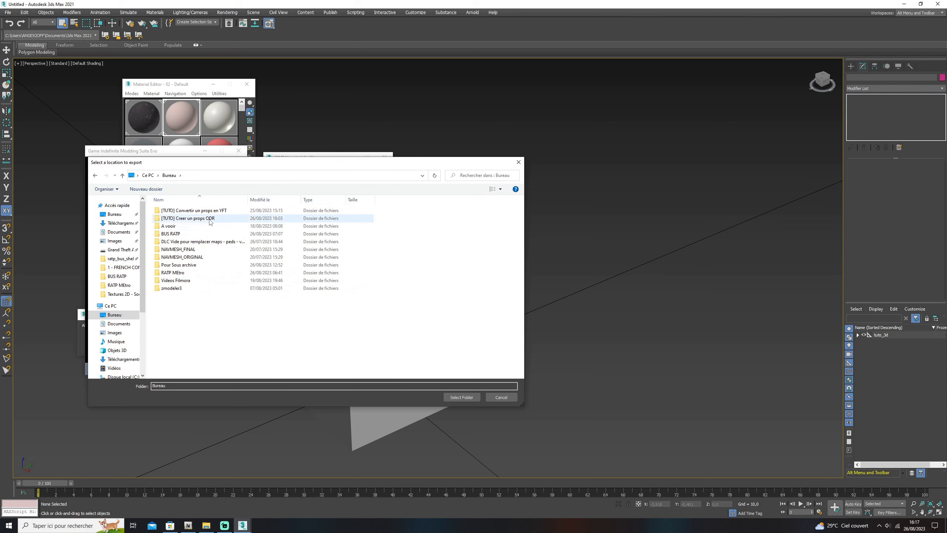
double_click(194, 219)
right_click(278, 298)
mouse_move(305, 388)
left_click(395, 388)
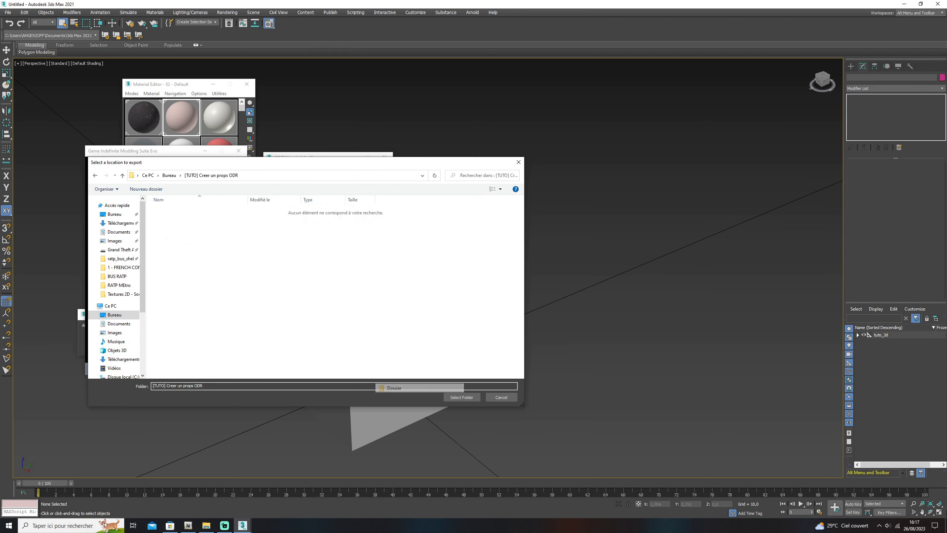
type("ODR format")
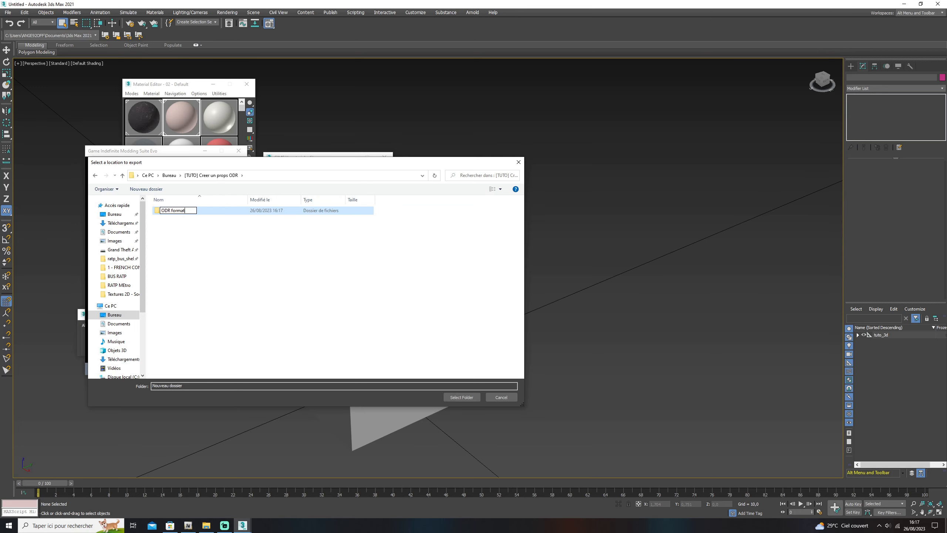
key("Return")
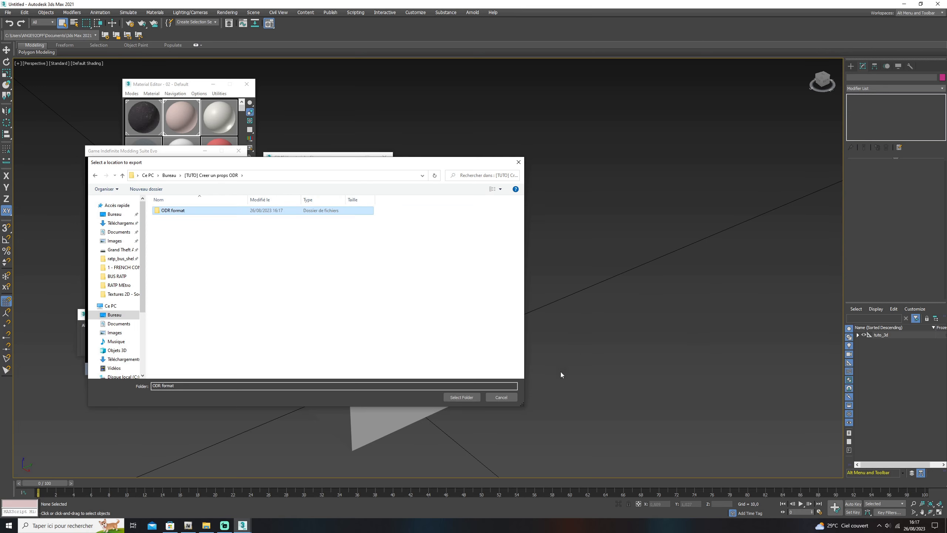
left_click(462, 397)
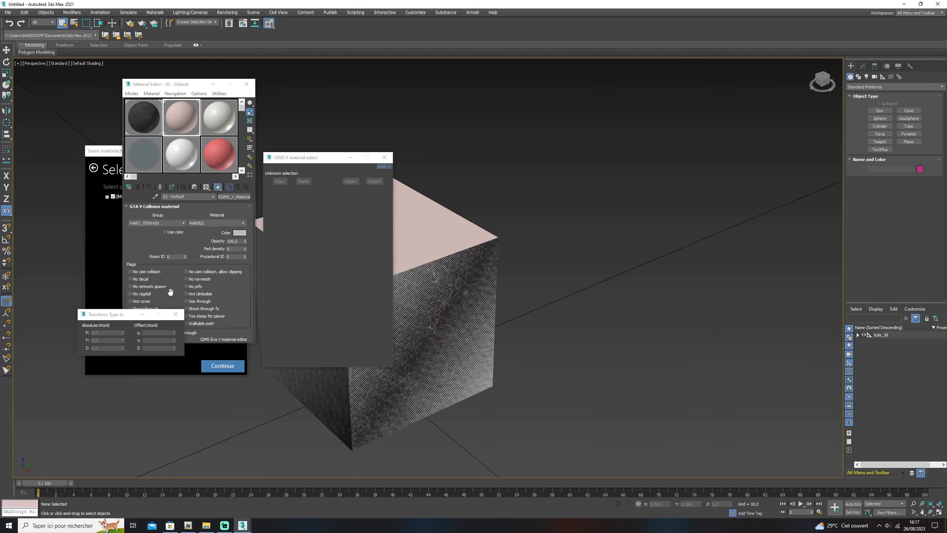
- Include the tuto_3d model, its game mesh, composite and Dx1 collision in the selection and continue the export
left_click(135, 228)
left_click(107, 196)
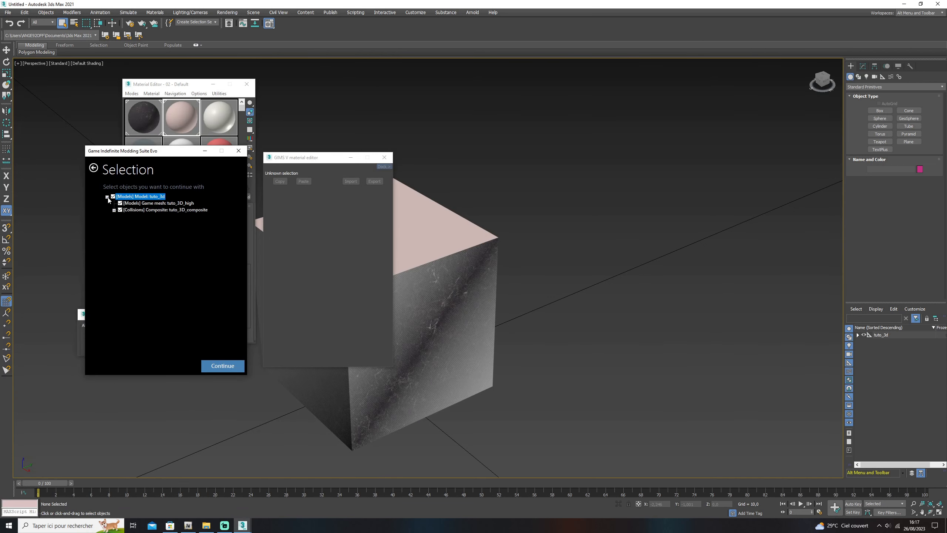
left_click(114, 211)
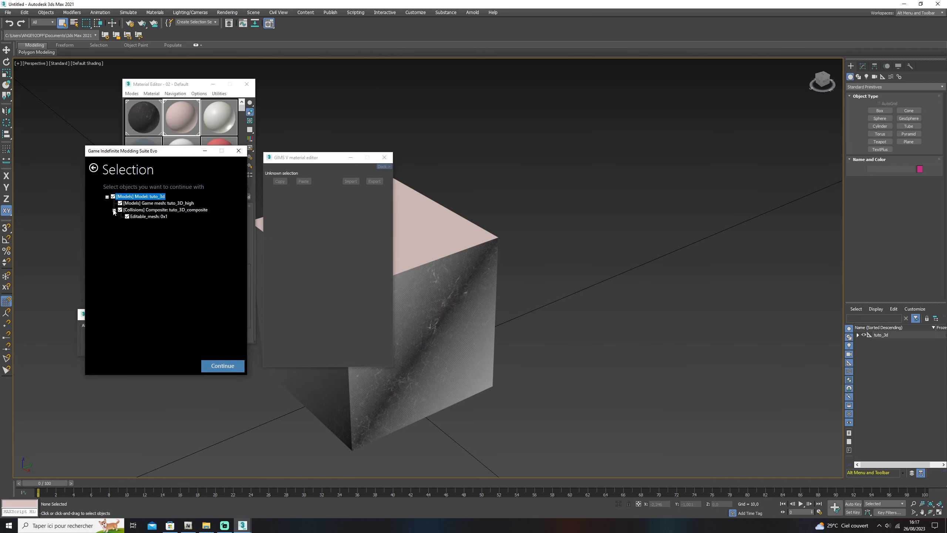
left_click(199, 226)
left_click(233, 369)
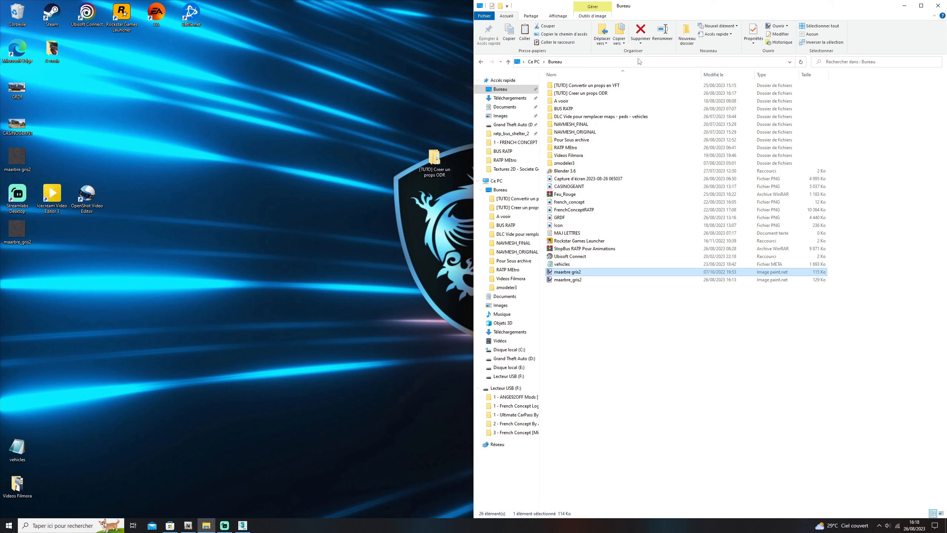
left_click(242, 526)
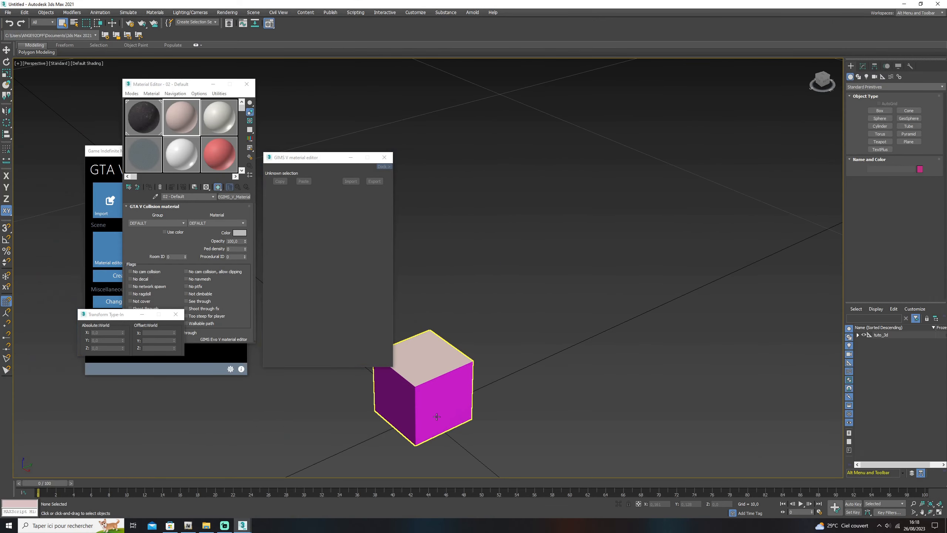
middle_click_drag(554, 398, 532, 343)
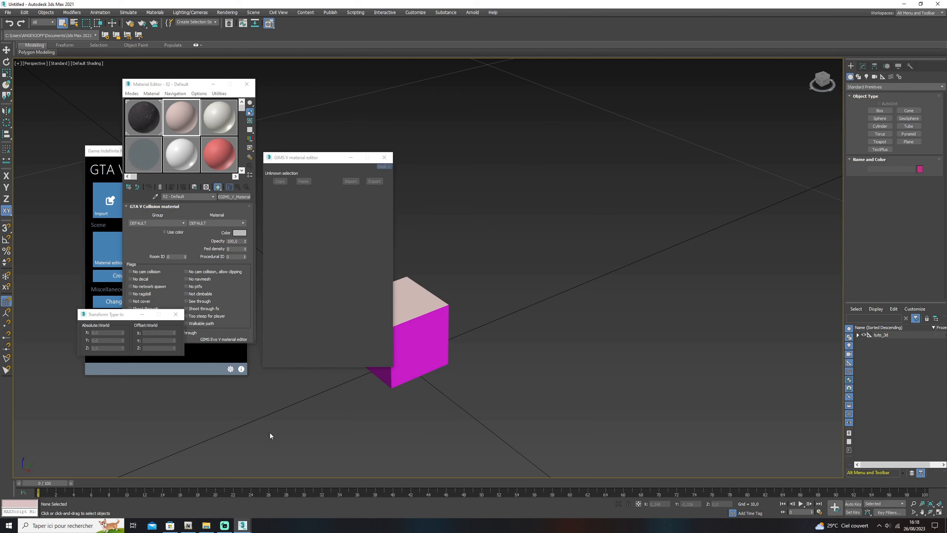
scroll(442, 317, "down", 4)
scroll(366, 393, "up", 4)
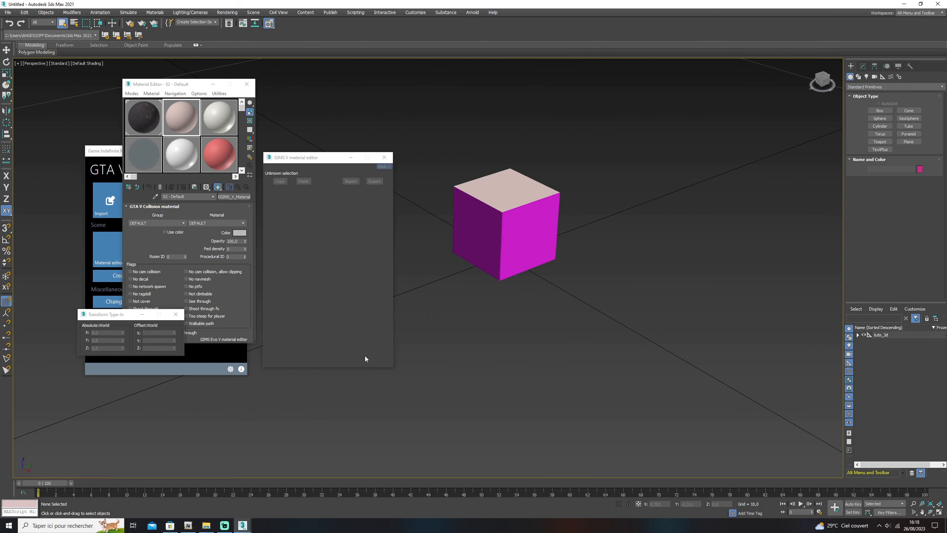
left_click_drag(616, 180, 616, 181)
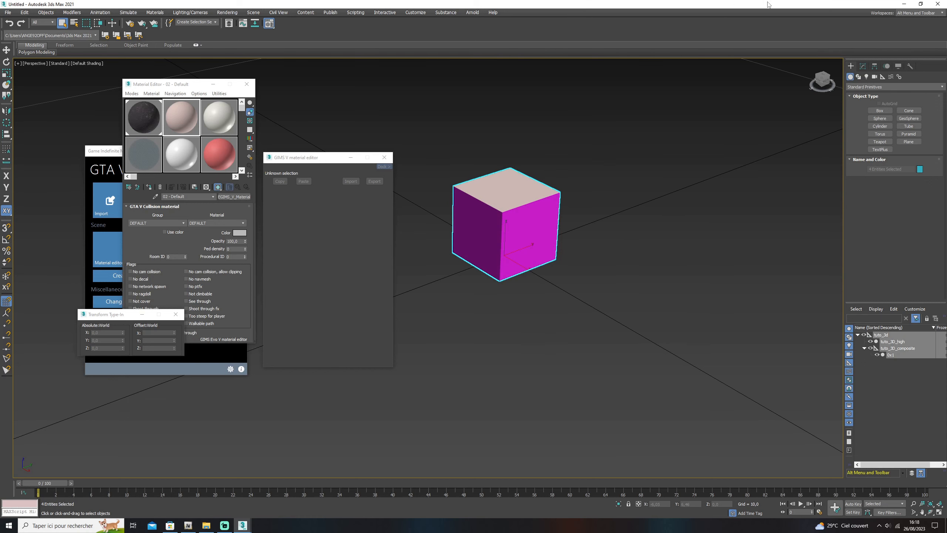
left_click(904, 4)
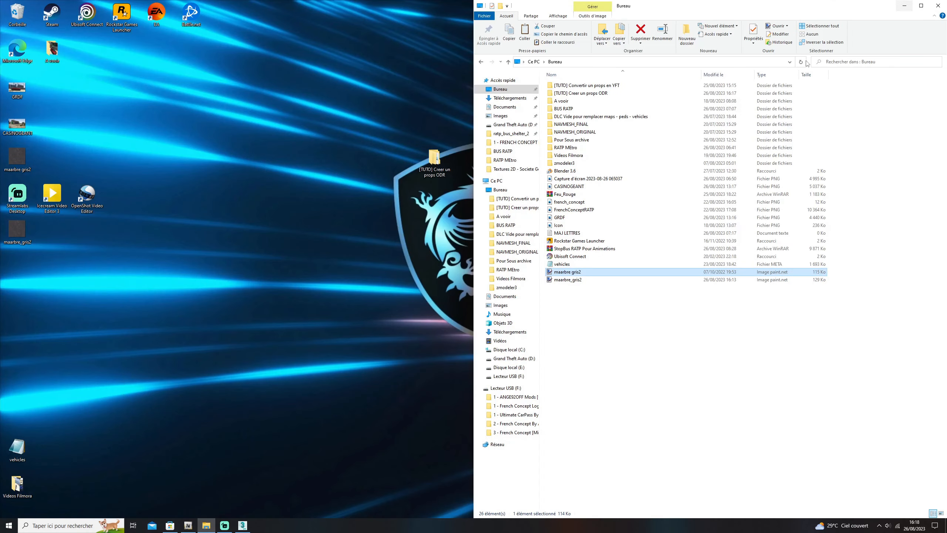
- Switch to OpenIV and dock its window to the right half of the screen
left_click(188, 525)
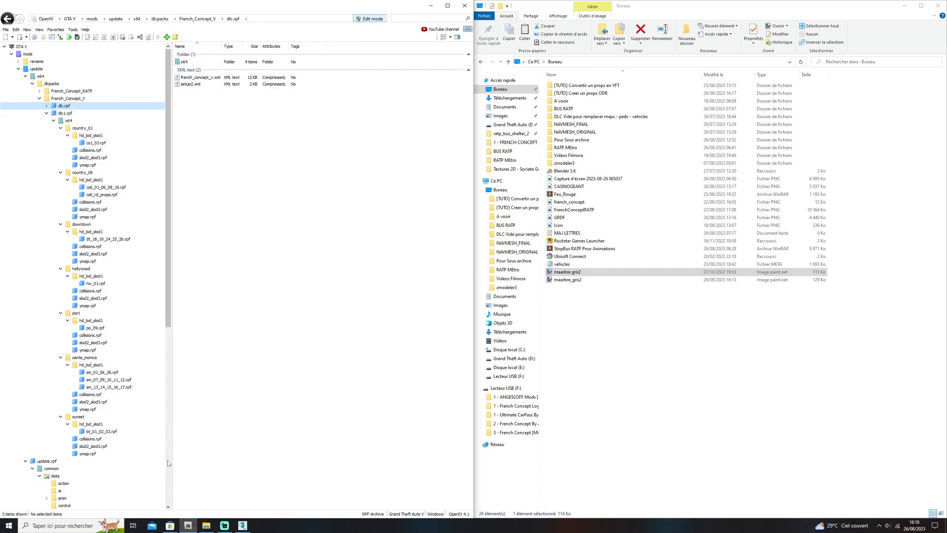
left_click_drag(265, 3, 946, 3)
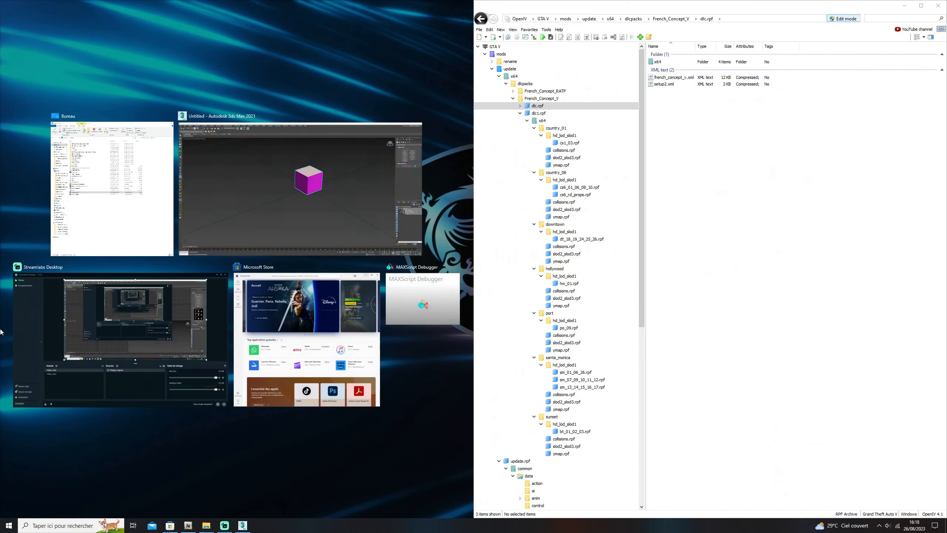
key("Escape")
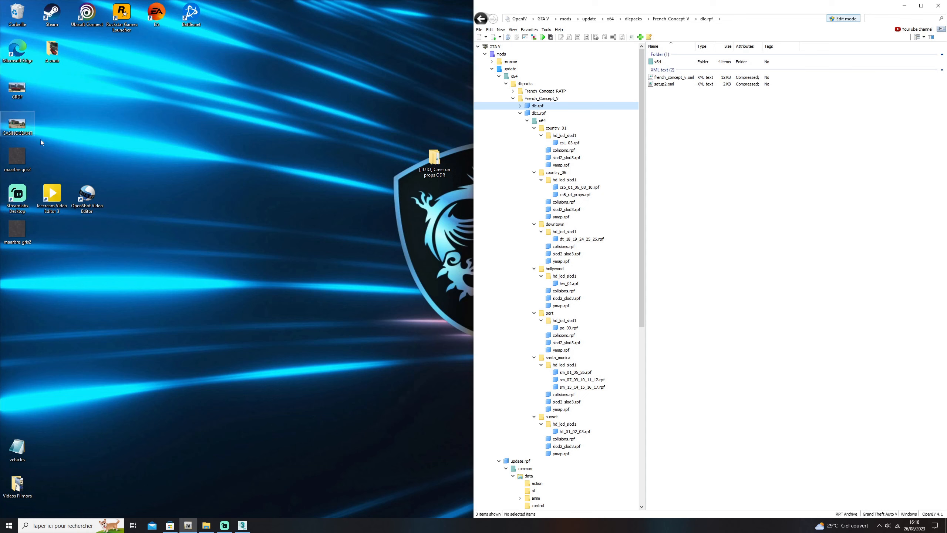
- Delete the maerbre_gris2 image files from the desktop
left_click(18, 159)
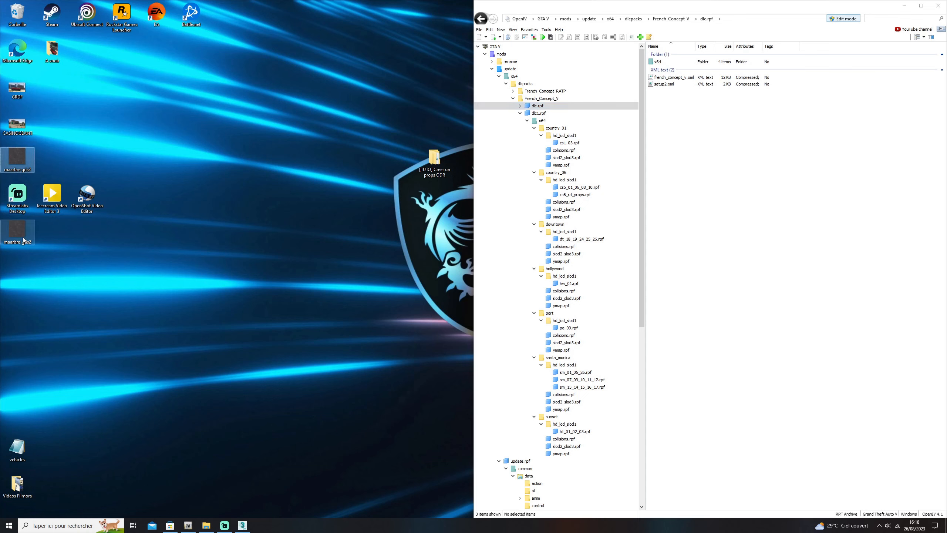
key("Delete")
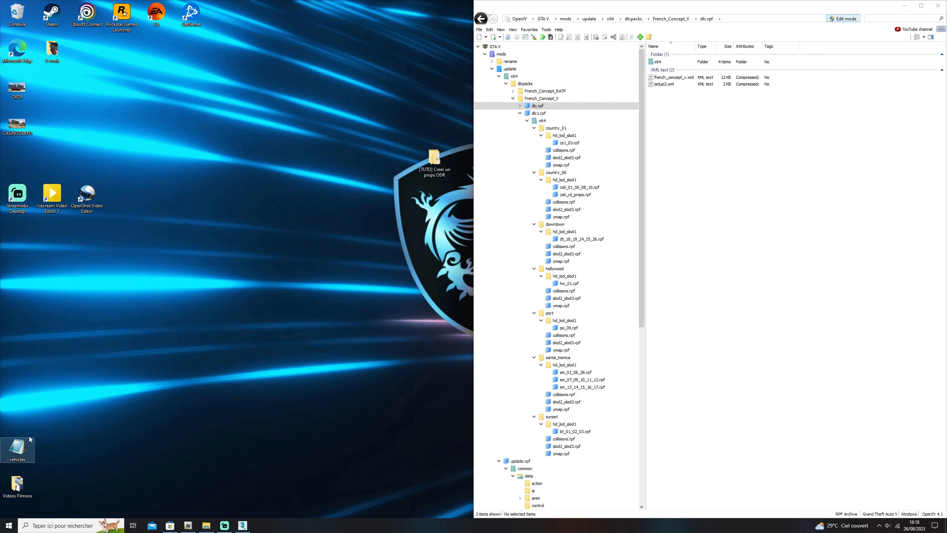
- Open the exported ODR format folder and inspect the files inside the tuto_3d subfolder
double_click(434, 158)
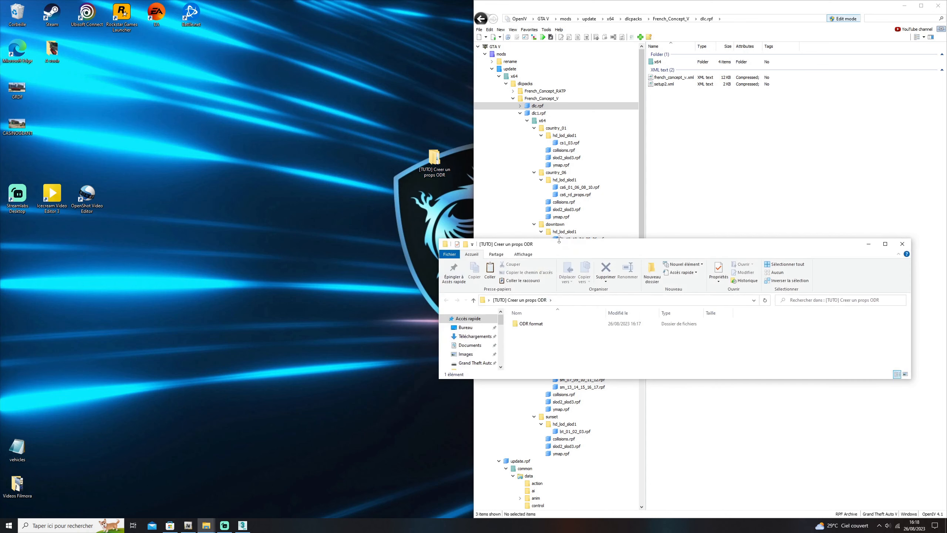
left_click_drag(620, 248, 323, 159)
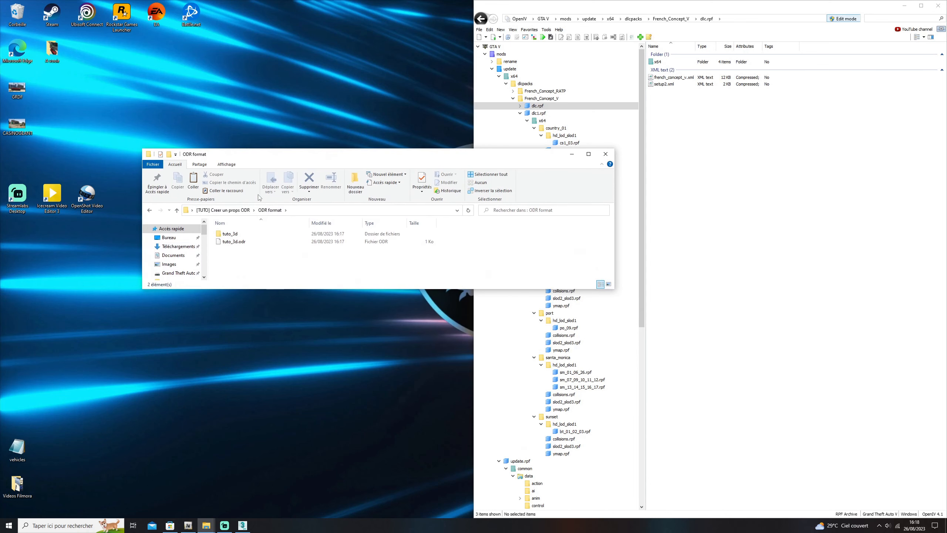
left_click(241, 242)
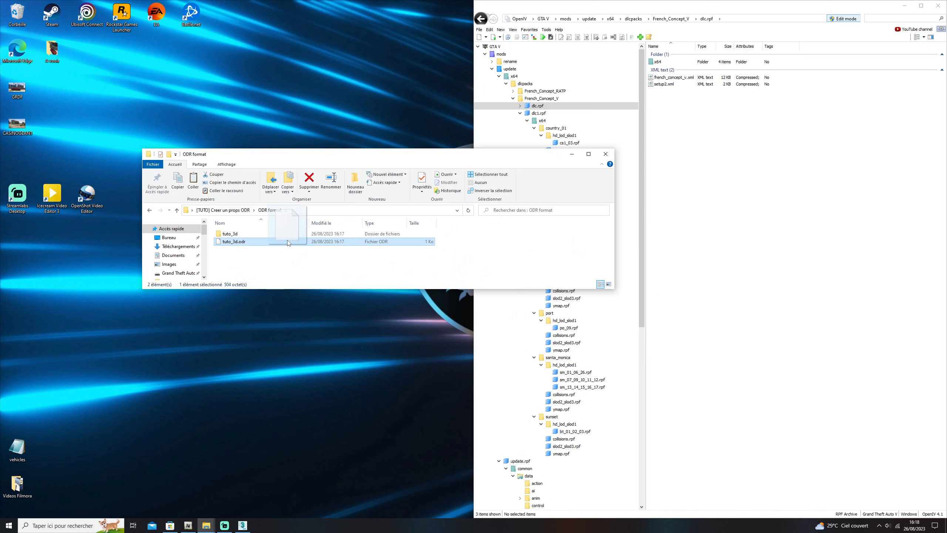
left_click(237, 235)
double_click(238, 235)
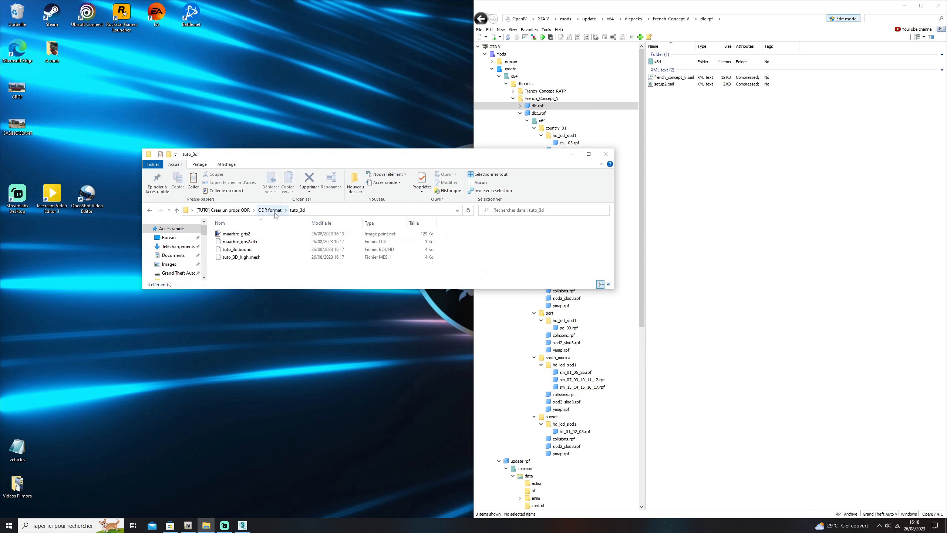
left_click_drag(238, 234, 238, 239)
left_click(237, 249)
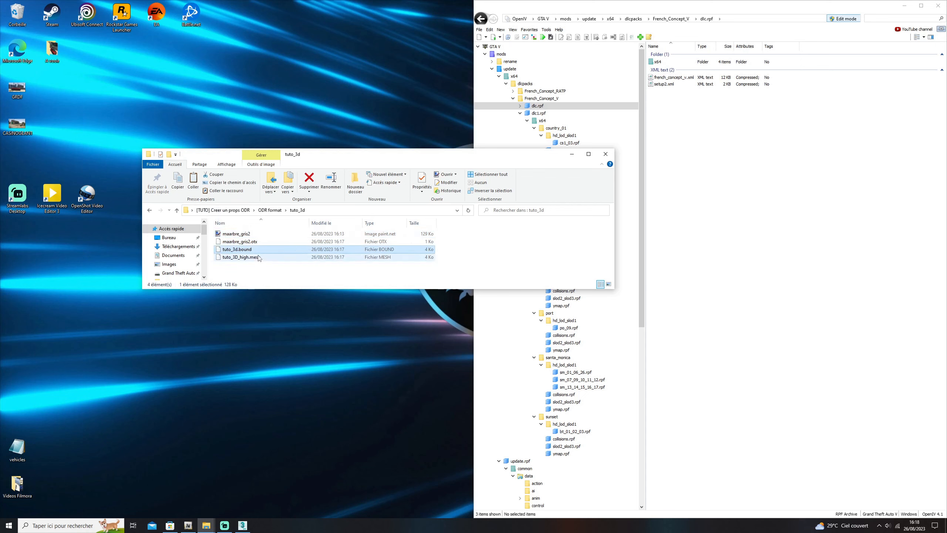
left_click(246, 257)
left_click_drag(256, 242, 236, 240)
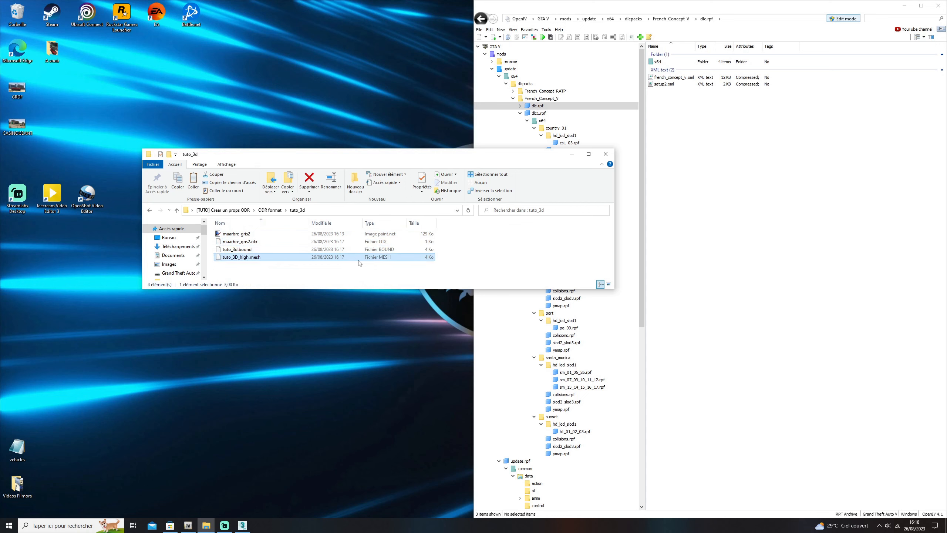
left_click(238, 257)
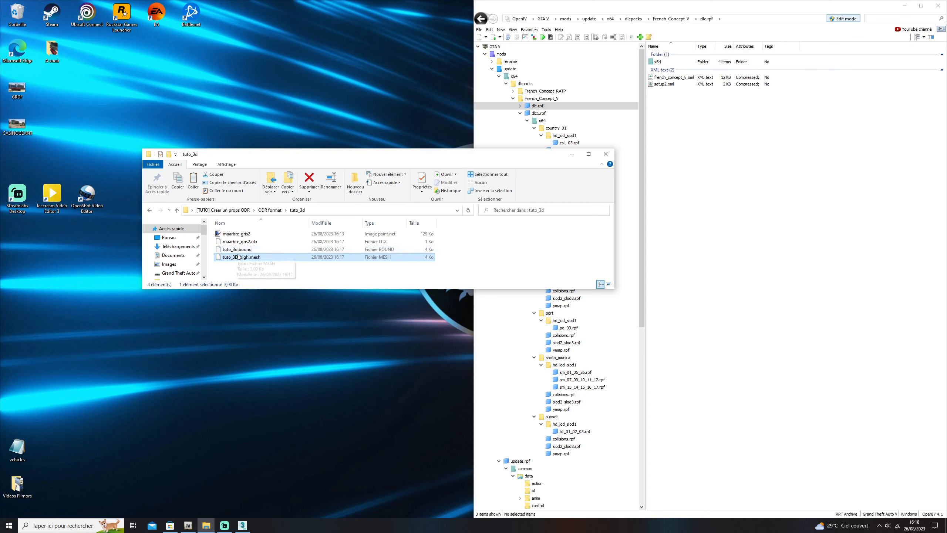
left_click(270, 210)
- Import tuto_3d.odr into the open dlc.rpf archive in OpenIV and open the resulting model in the viewer
left_click_drag(235, 242, 776, 227)
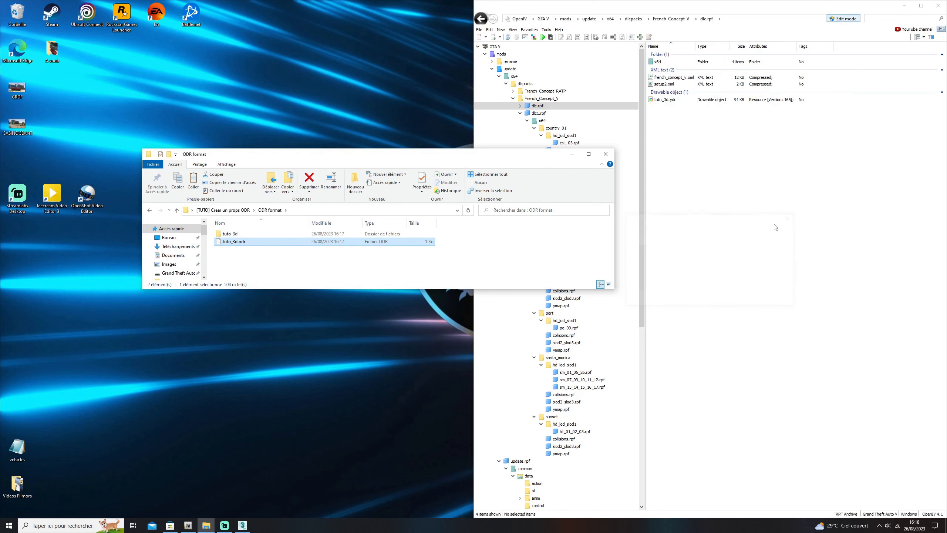
left_click(696, 98)
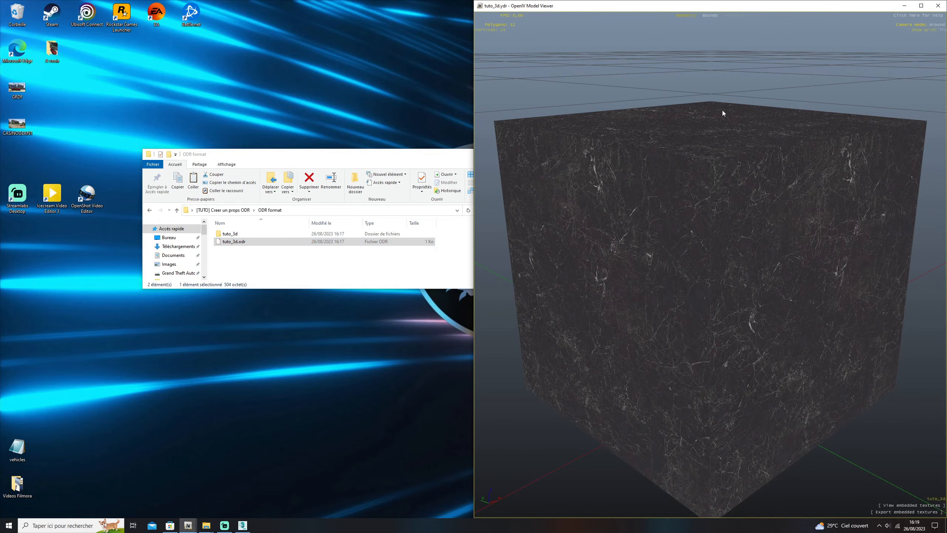
left_click_drag(723, 110, 713, 36)
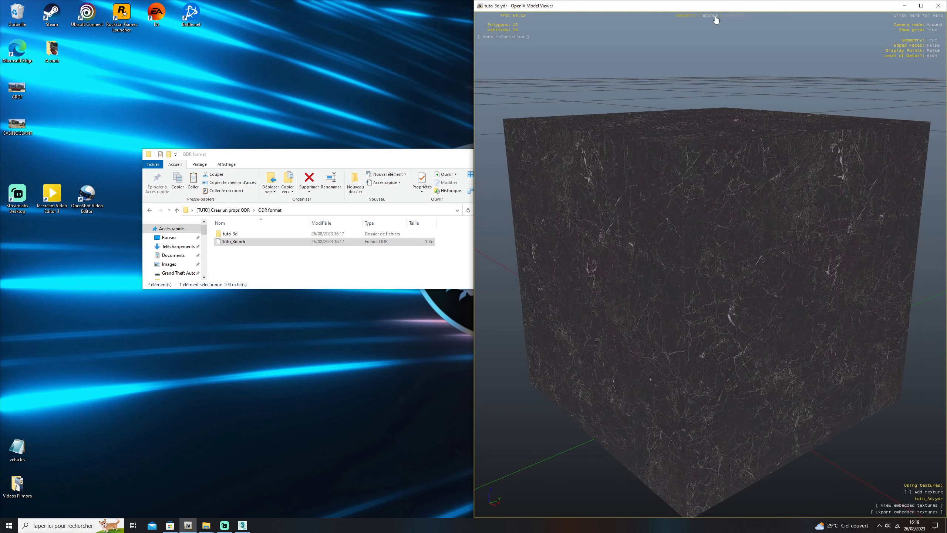
- Inspect the model in the viewer and open its embedded textures list, then return to the 3D view
left_click(717, 16)
left_click_drag(738, 73, 736, 126)
left_click(907, 505)
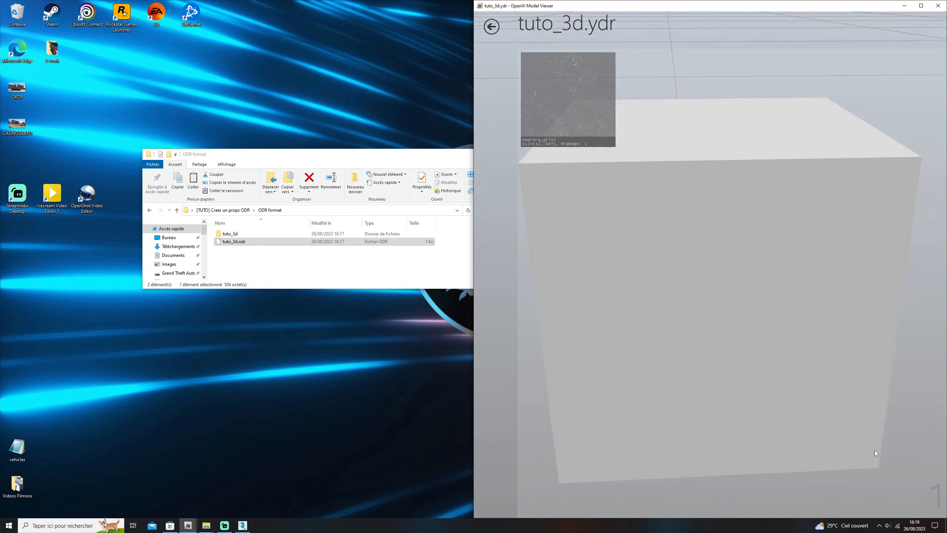
left_click(493, 29)
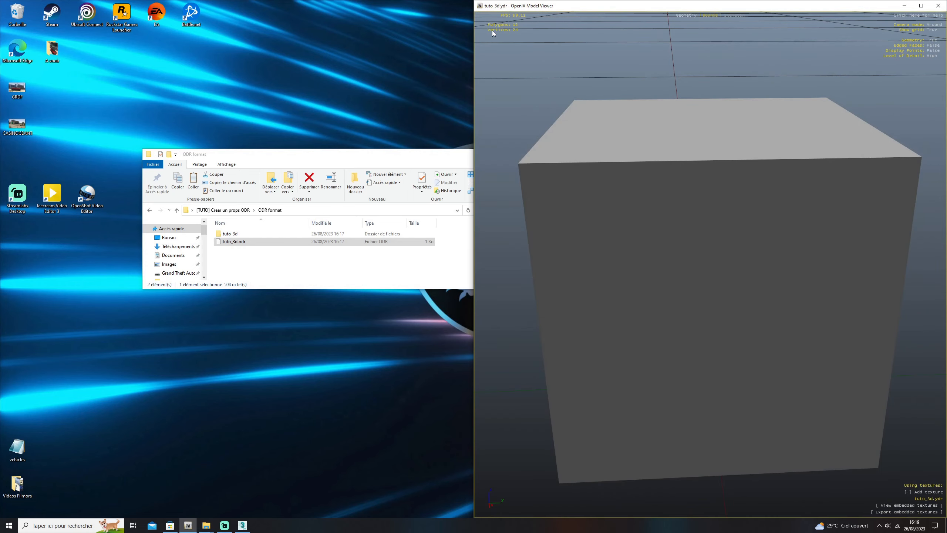
- Orbit the model and switch the viewer between the geometry and collision bounds display
left_click_drag(582, 189, 822, 47)
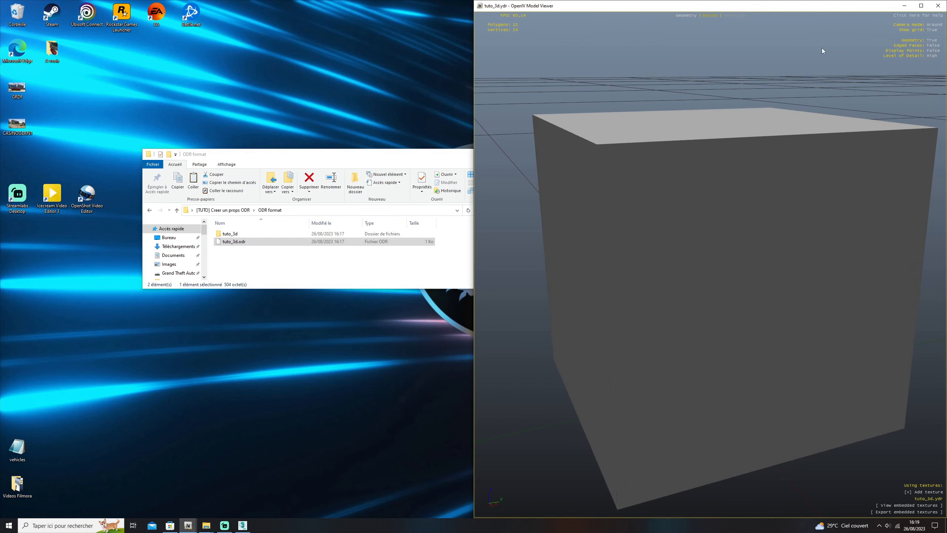
left_click(689, 18)
left_click(711, 16)
left_click_drag(752, 286, 720, 279)
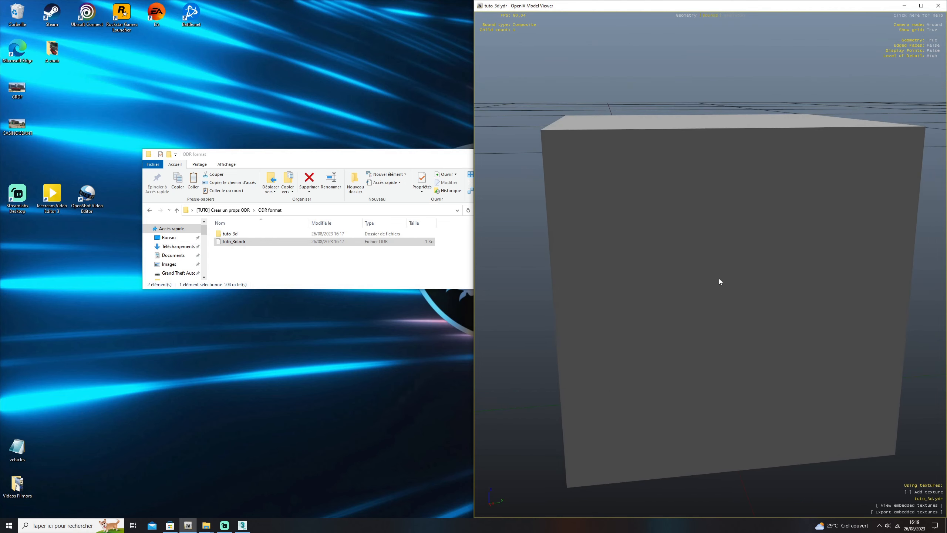
- Close the viewer, reopen tuto_3d.ydr from dlc.rpf and display its collision bounds
left_click(938, 5)
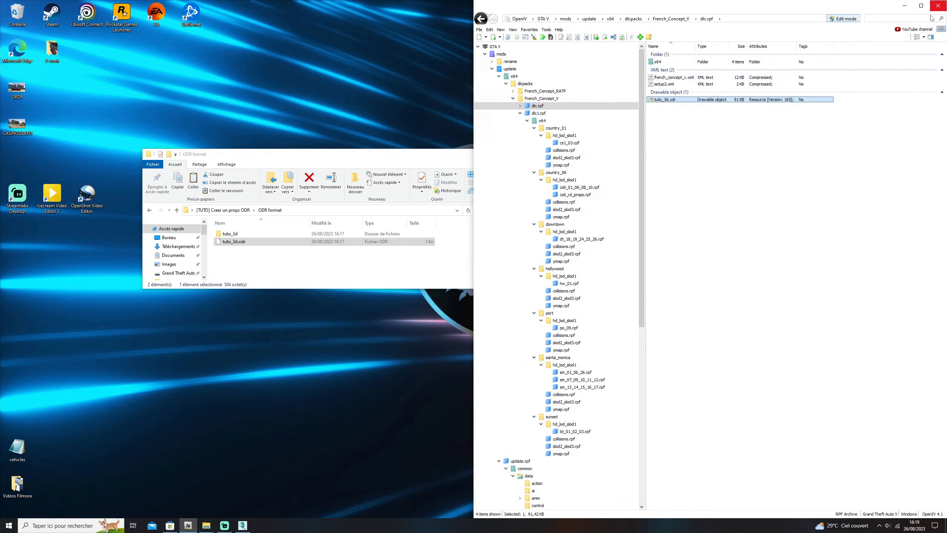
double_click(676, 99)
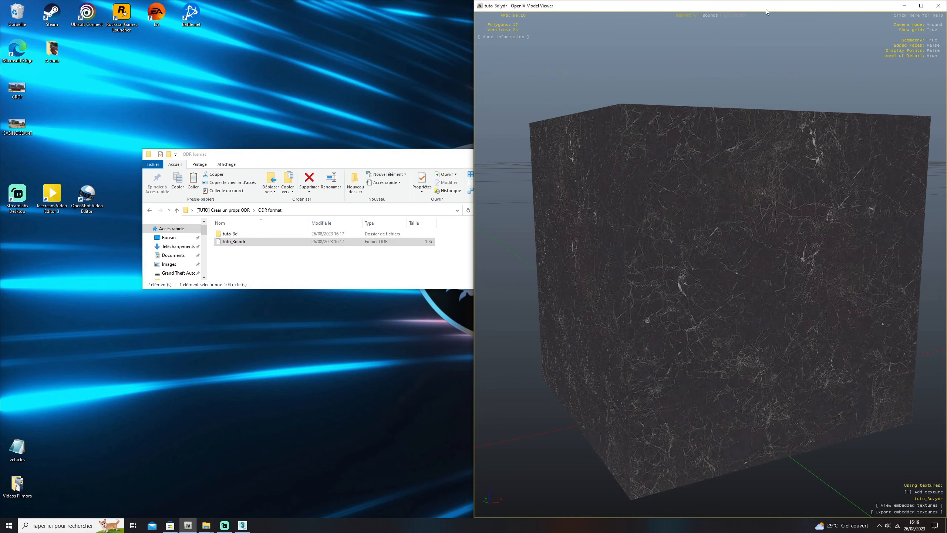
left_click(711, 15)
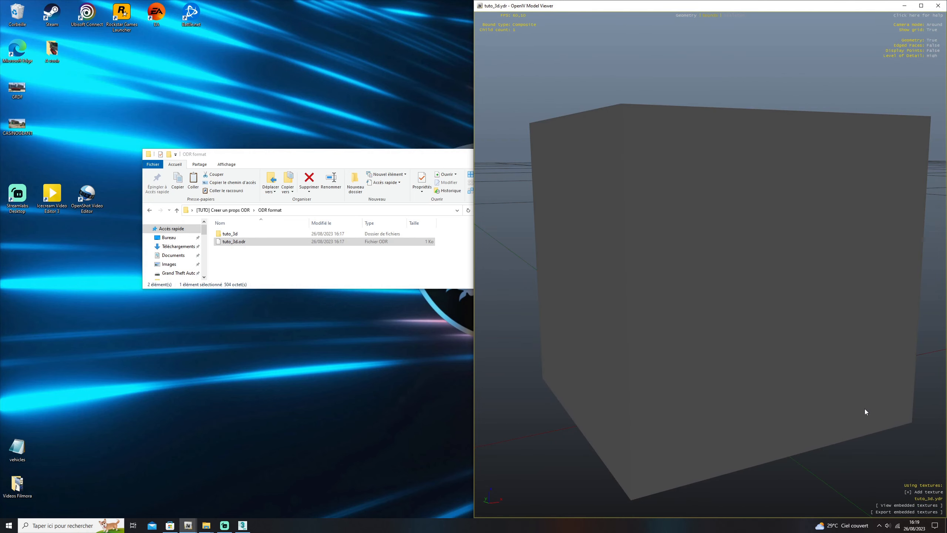